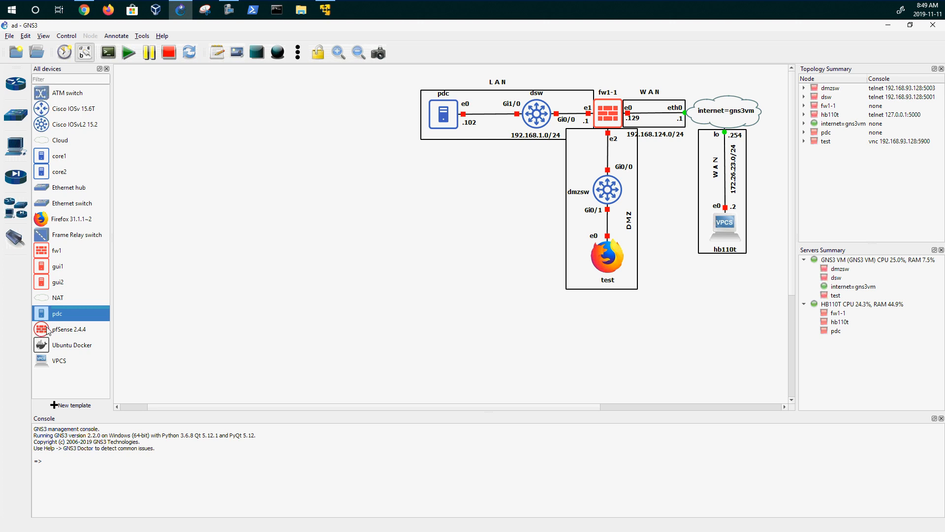
- Place a gui1 node beside dmzsw and rename it from gui1-1 to bdc
double_click(63, 266)
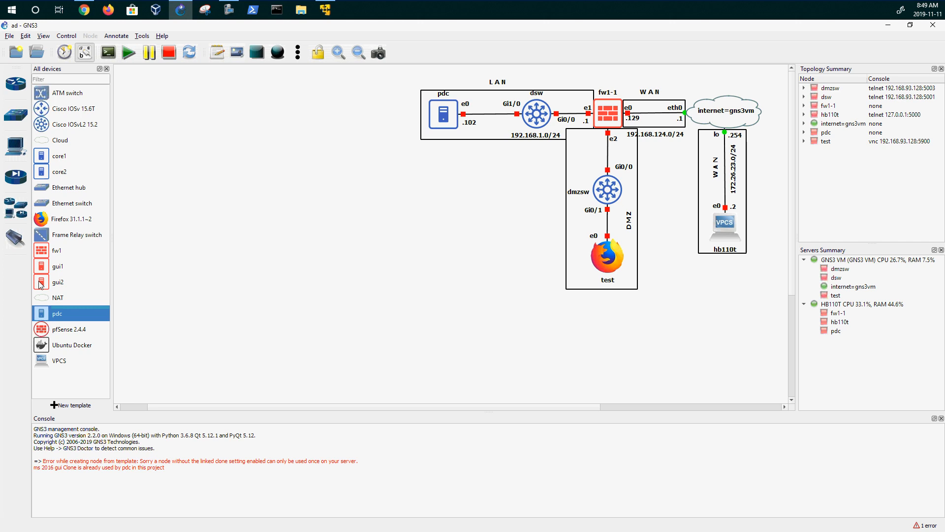
drag(41, 269, 508, 183)
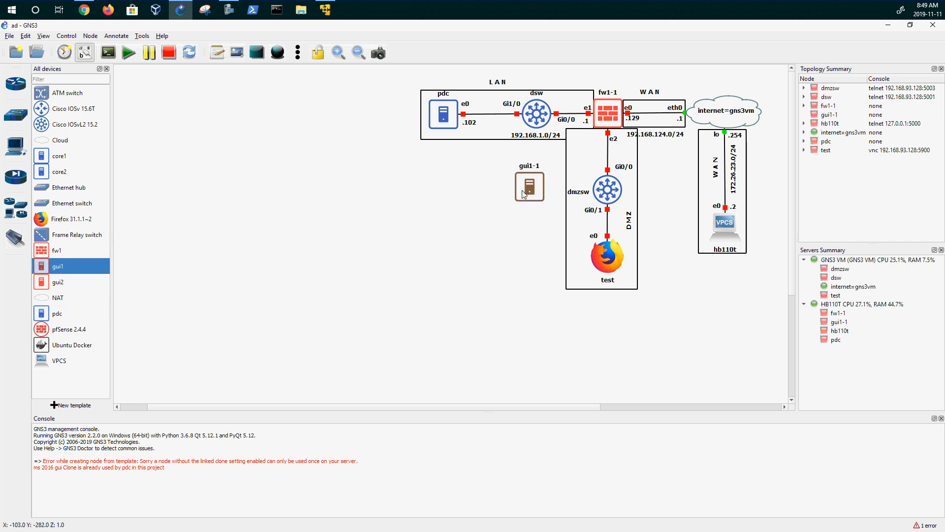
double_click(526, 167)
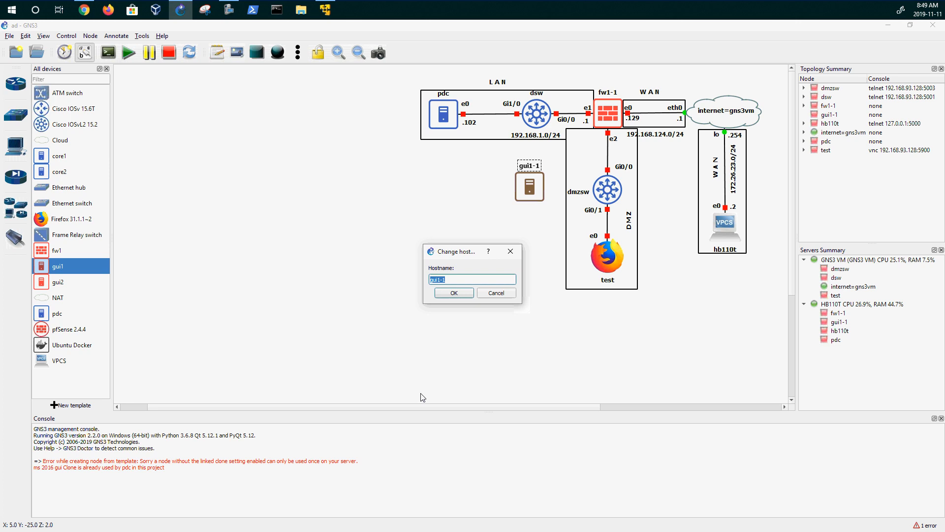
text(bdc)
click(450, 296)
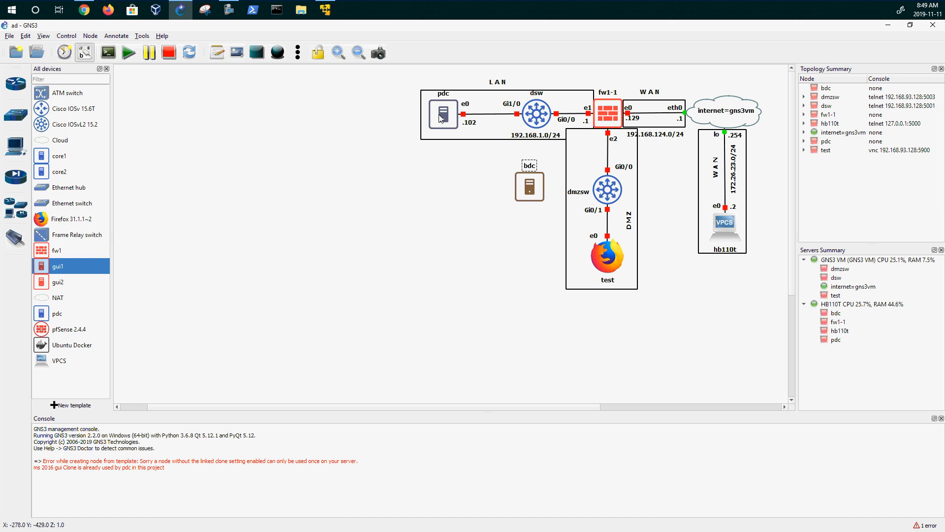
- Drag the bdc name label from above the node to below it
drag(527, 174, 522, 215)
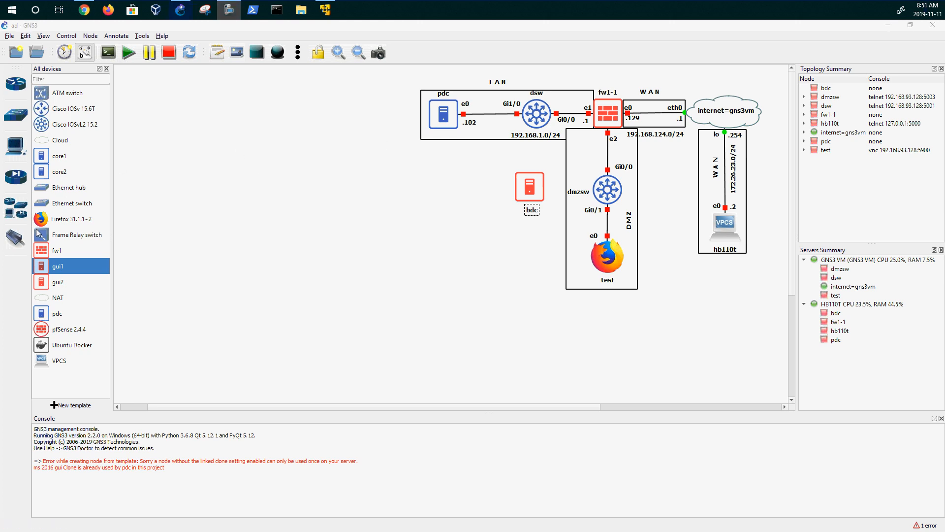
- Link dsw's Gi0/1 port to bdc's e0 port
click(15, 237)
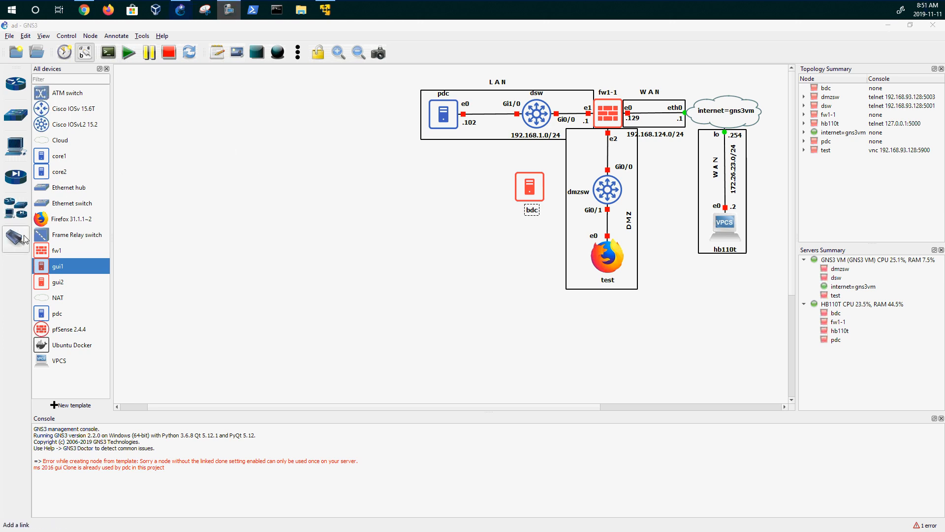
click(537, 122)
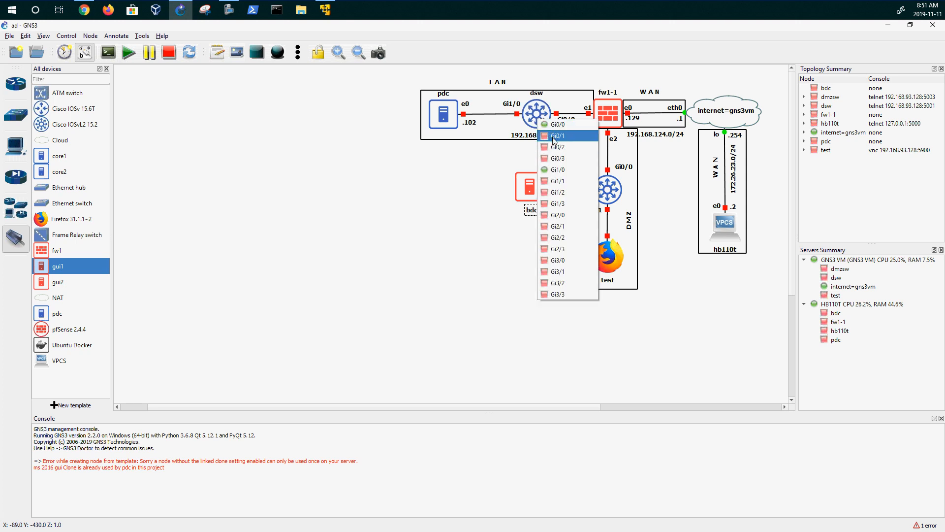
click(556, 136)
click(538, 183)
click(552, 184)
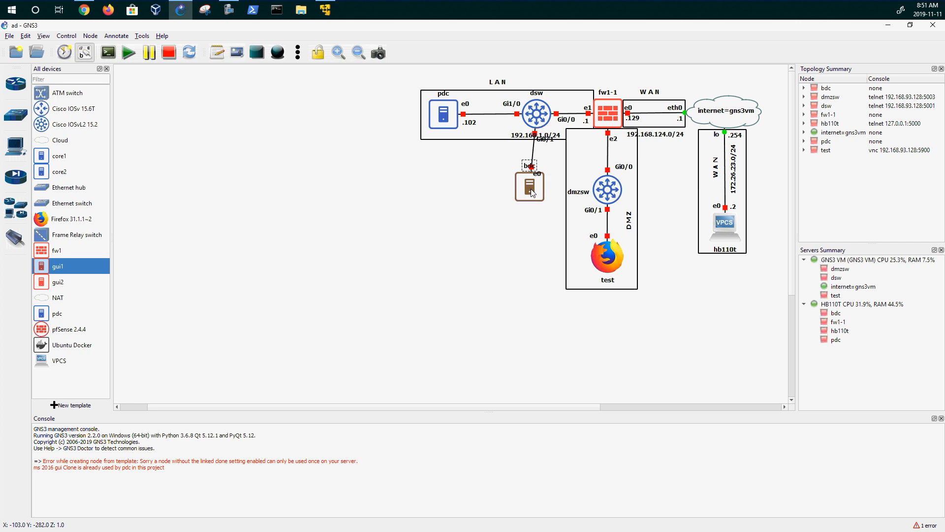
- Position bdc under dsw and tidy the subnet, bdc name and e0 labels
drag(533, 191, 540, 198)
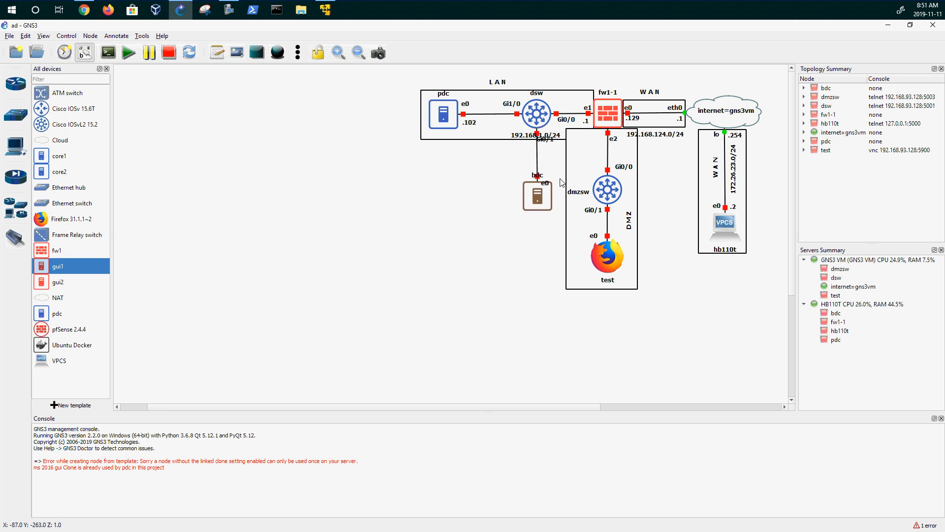
mouse_move(549, 137)
mouse_down()
mouse_move(510, 140)
mouse_move(557, 133)
mouse_up()
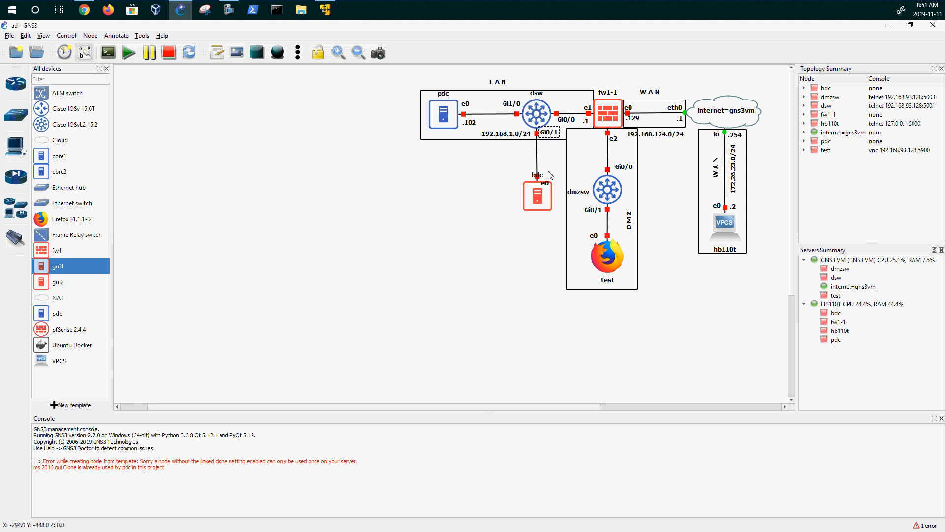
drag(538, 175, 548, 200)
click(416, 221)
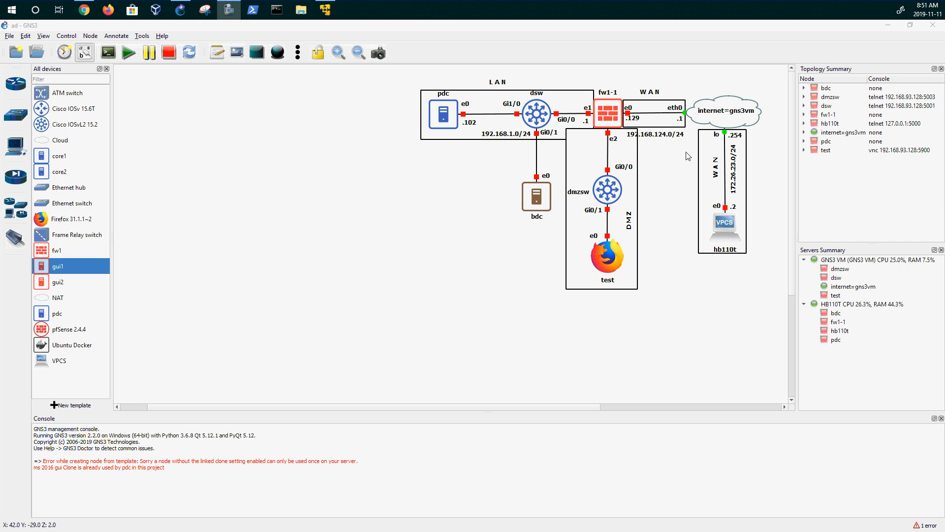
- Start the dsw and dmzsw switches from their context menus
right_click(612, 116)
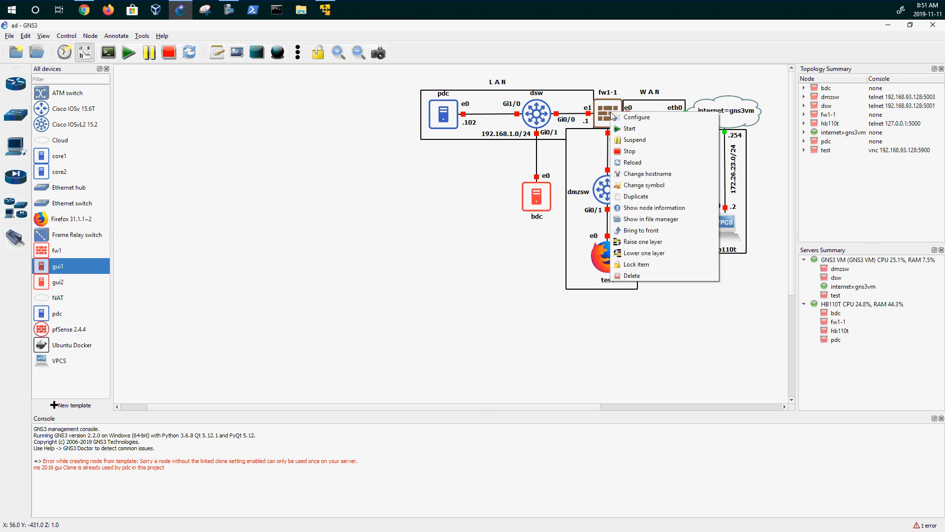
click(433, 353)
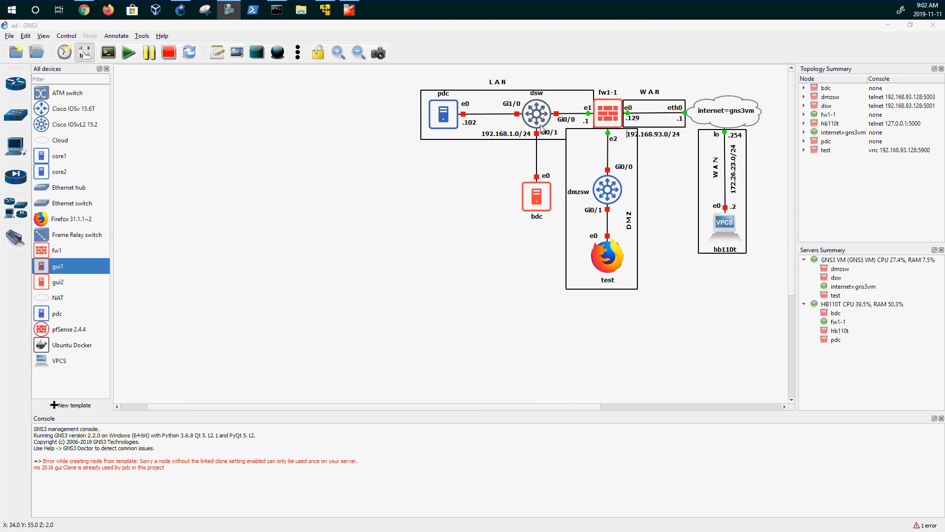
right_click(538, 118)
click(563, 146)
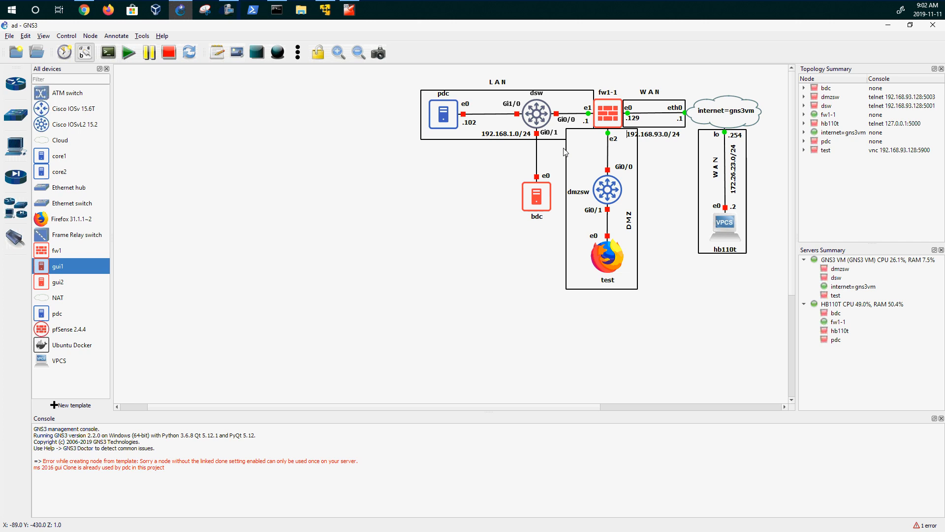
right_click(609, 194)
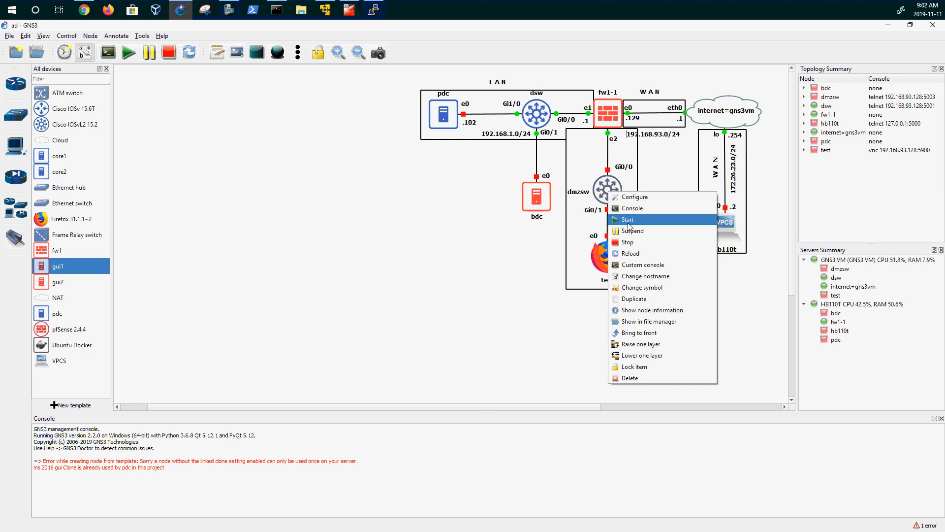
click(629, 219)
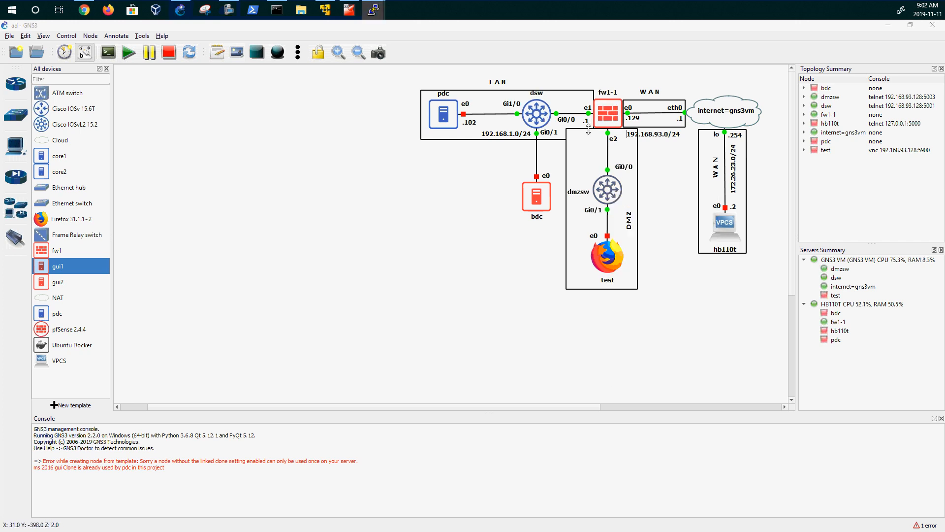
- Bring the dsw console into view and check the bdc and pdc node menus
click(613, 119)
drag(0, 111, 385, 167)
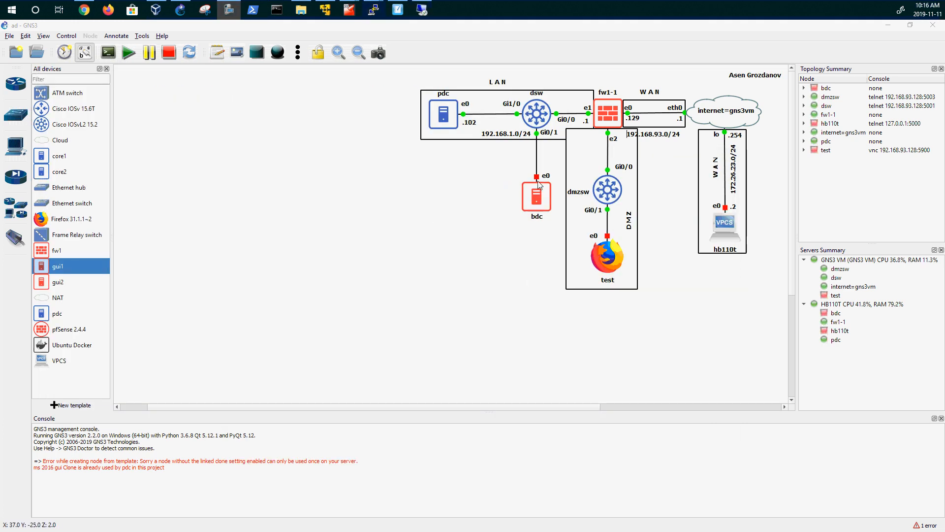
right_click(538, 195)
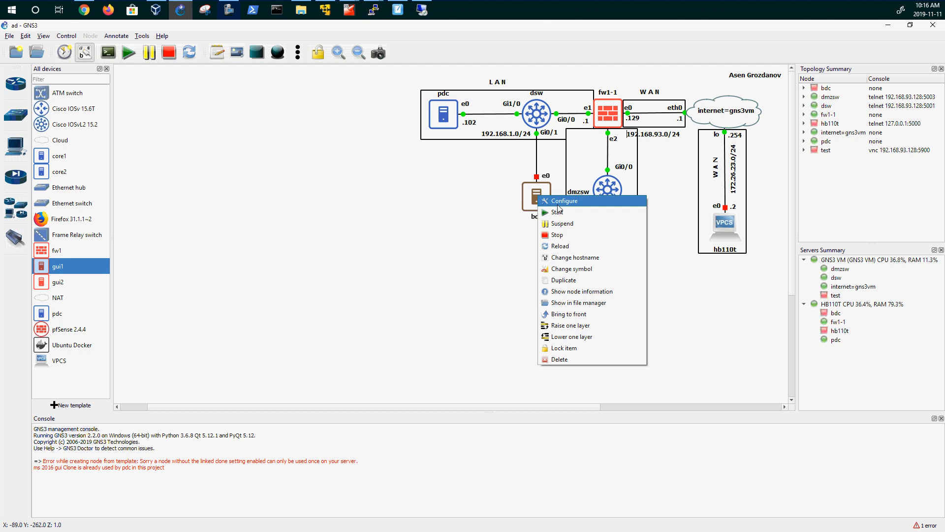
click(555, 216)
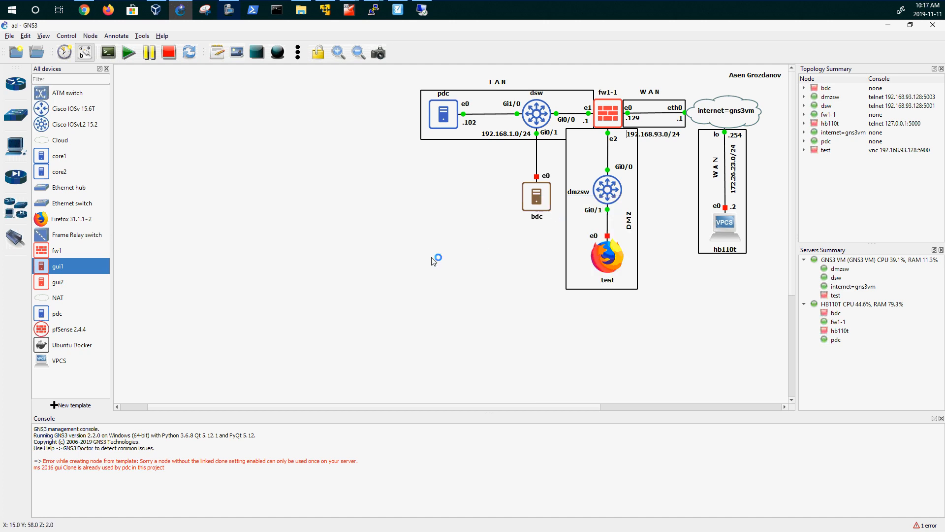
right_click(446, 120)
click(343, 128)
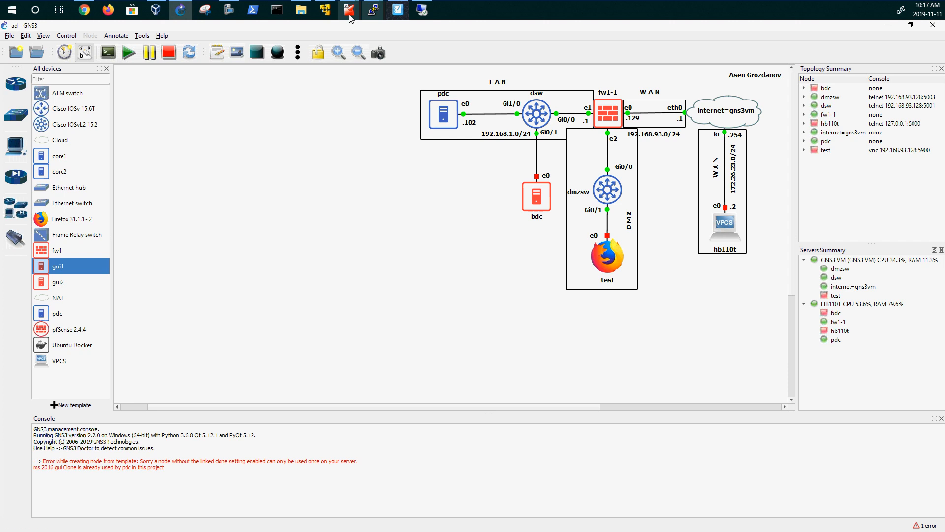
mouse_move(349, 11)
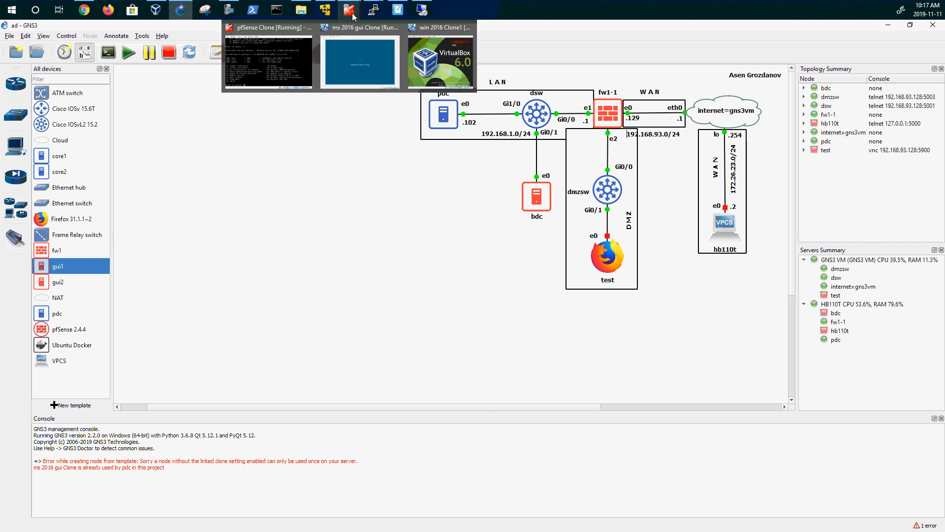
click(353, 56)
click(151, 110)
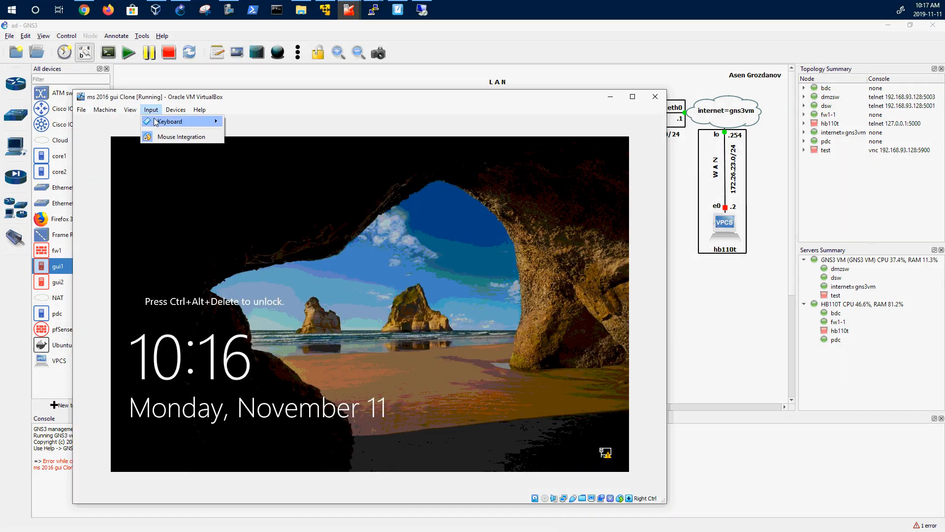
mouse_move(156, 122)
click(261, 135)
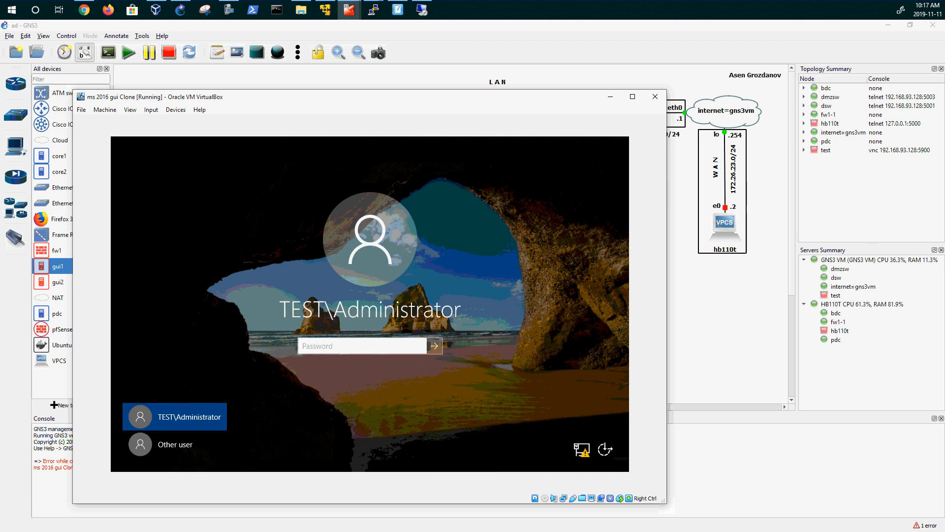
key(alt+Tab)
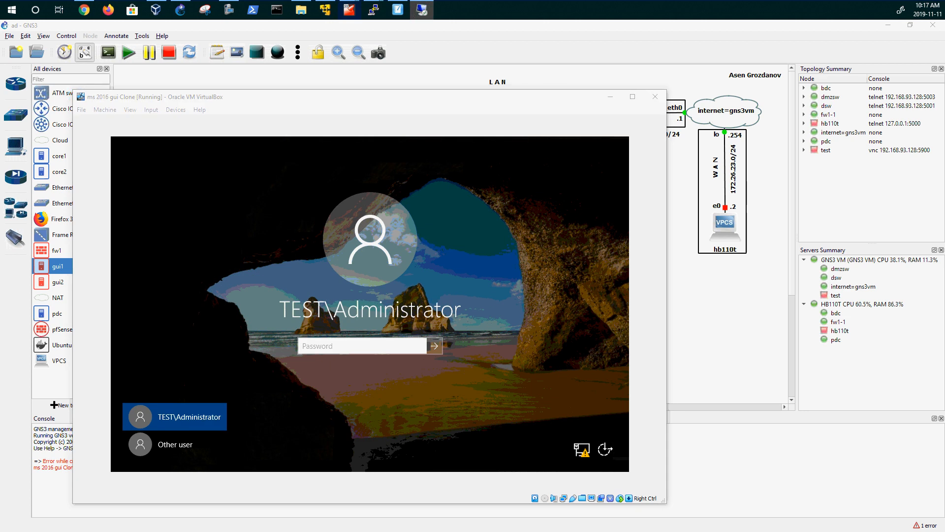
click(374, 346)
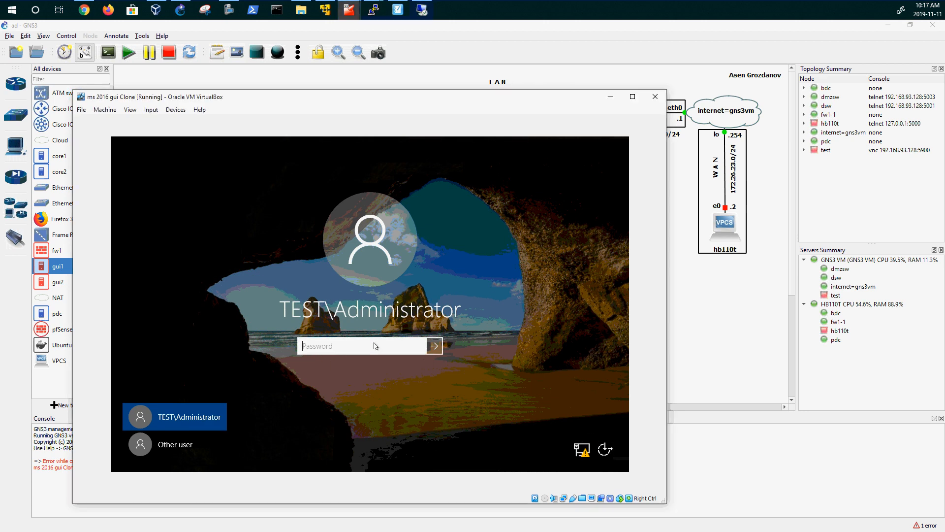
text(••)
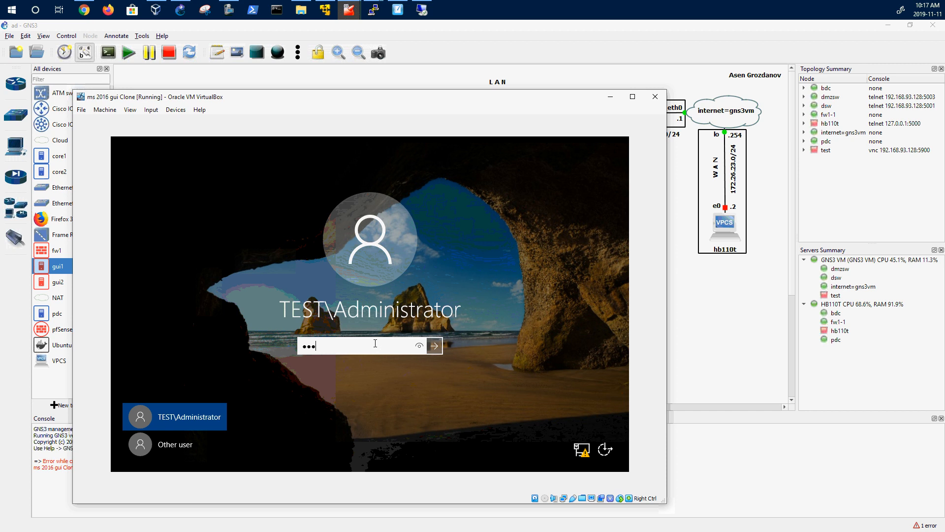
key(Return)
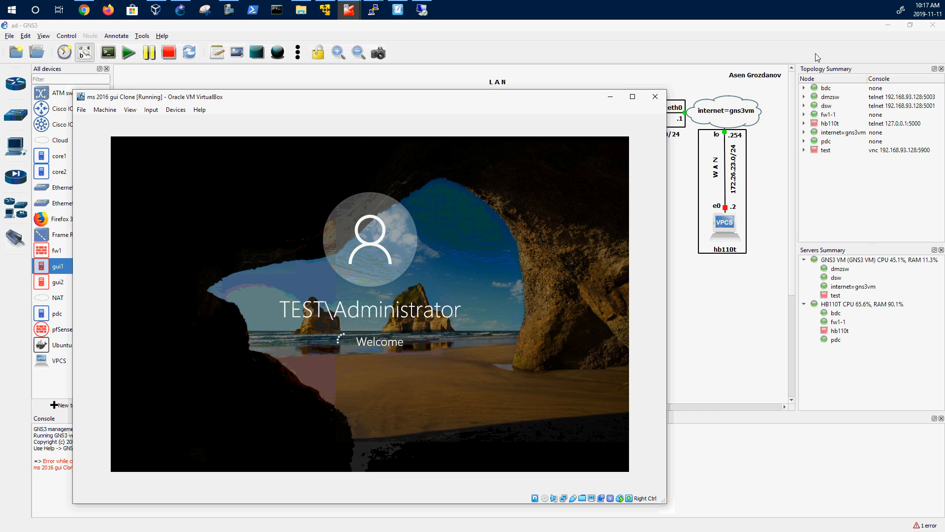
click(610, 97)
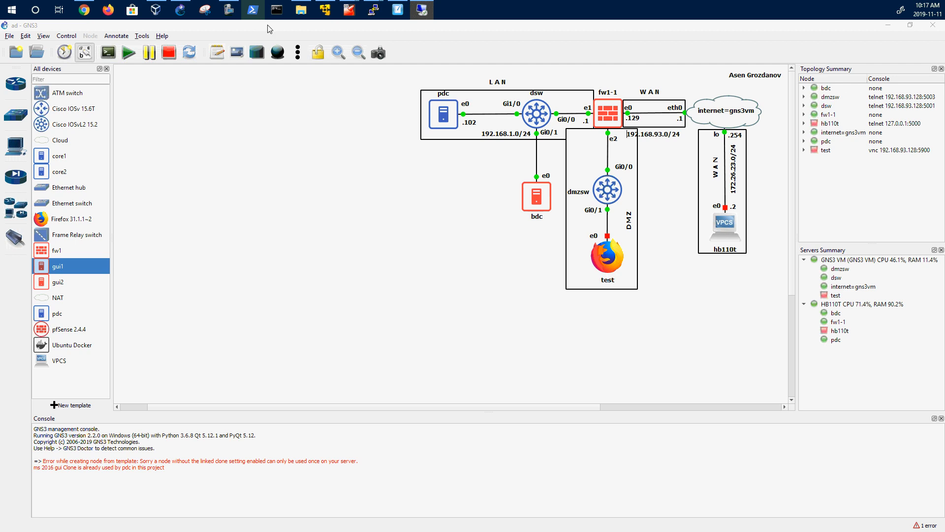
mouse_move(357, 18)
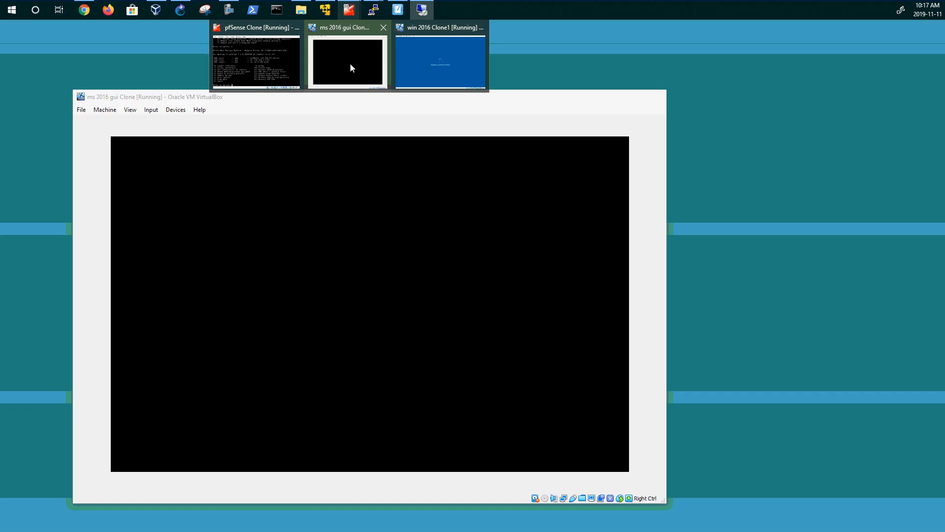
click(350, 63)
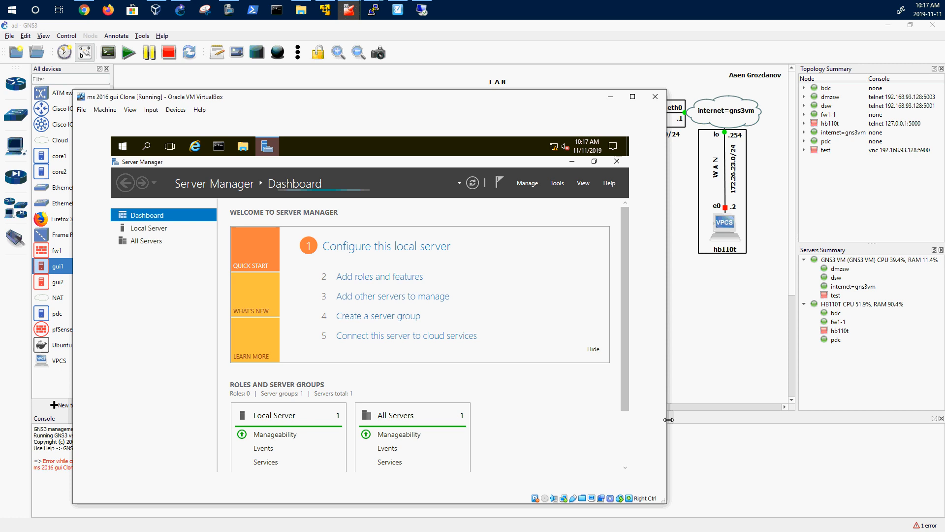
drag(666, 503, 700, 517)
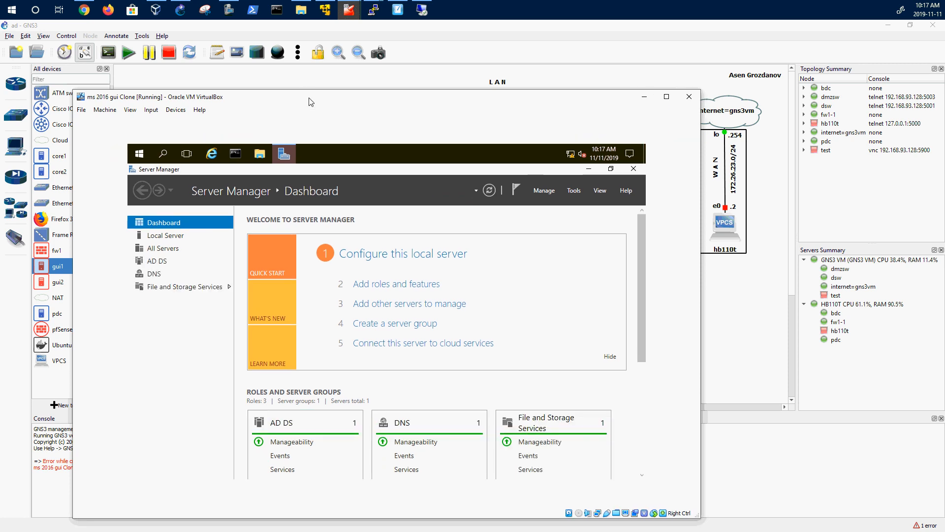
drag(311, 101, 277, 66)
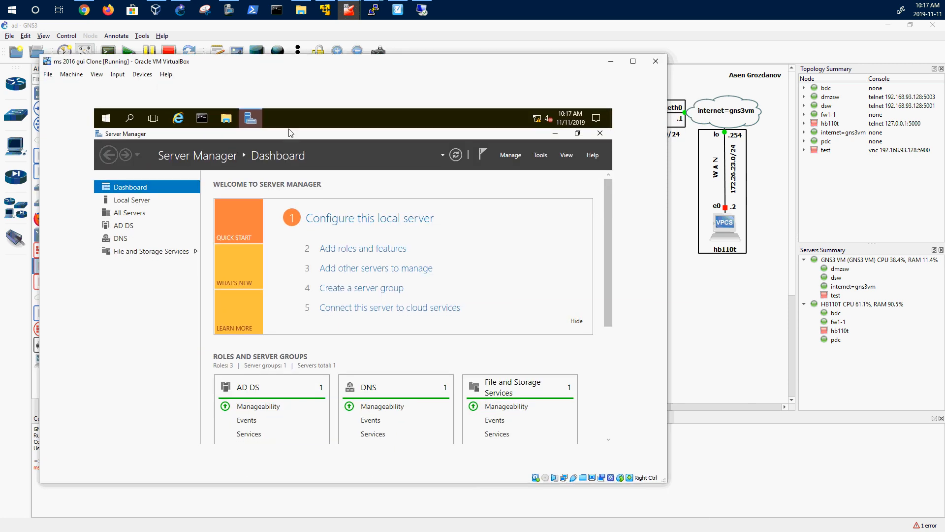
click(611, 61)
mouse_move(348, 17)
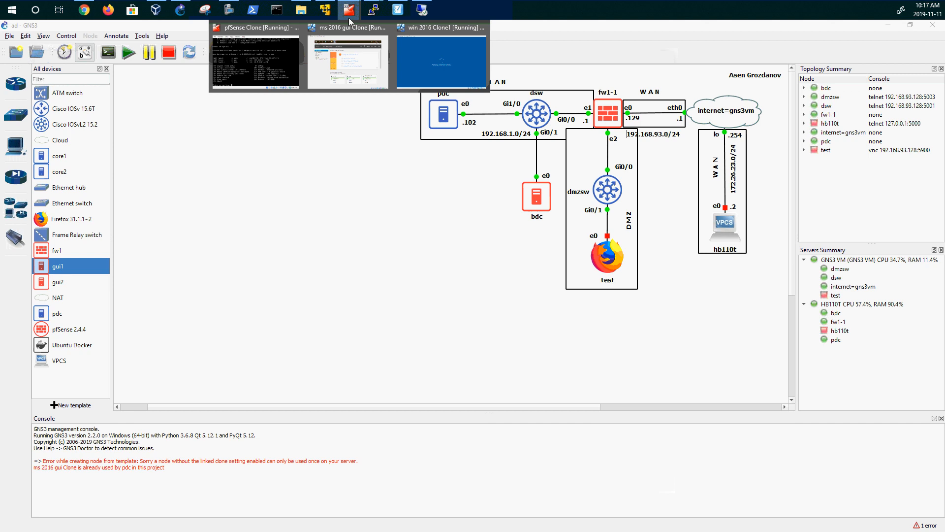
- Move the win 2016 Clone1 VM window aside, focus its password box, and minimize it
click(439, 62)
drag(394, 61, 645, 127)
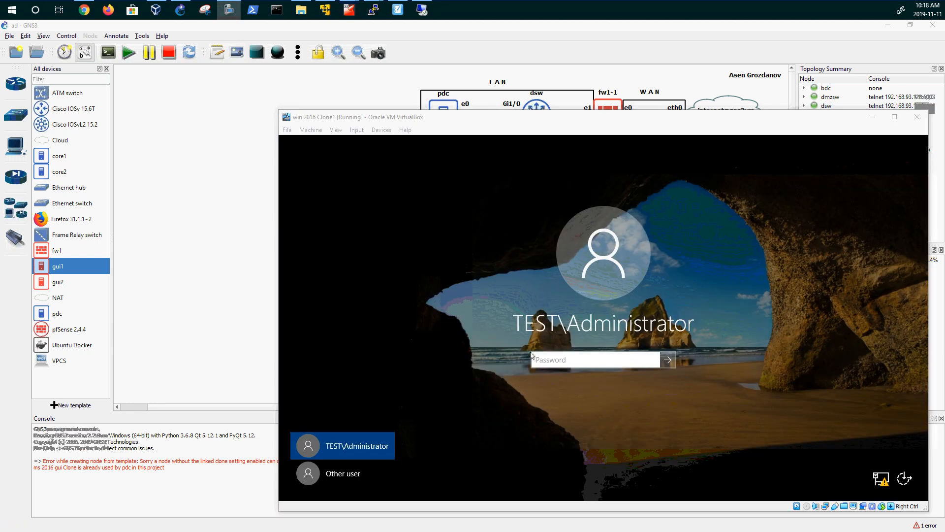
click(548, 358)
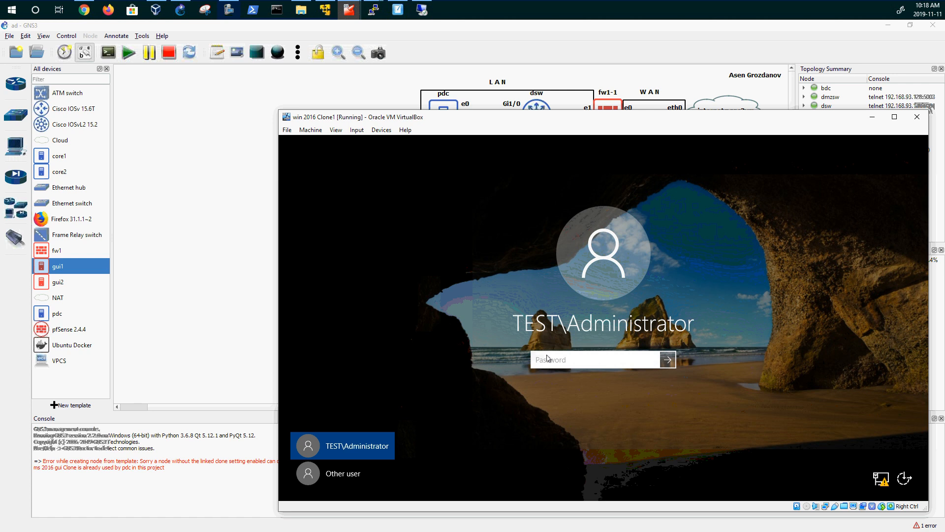
click(872, 116)
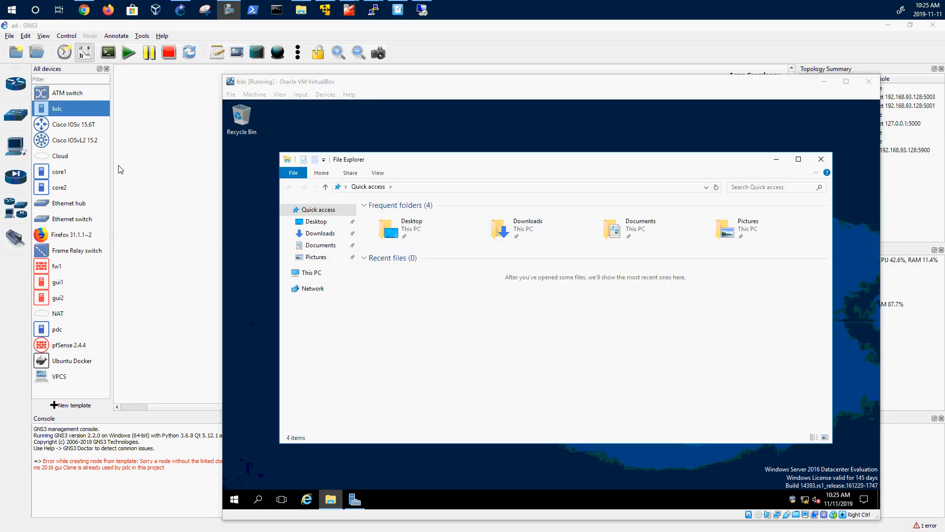
- Browse File Explorer on bdc to C:\Windows\System32\Sysprep
drag(498, 161, 540, 127)
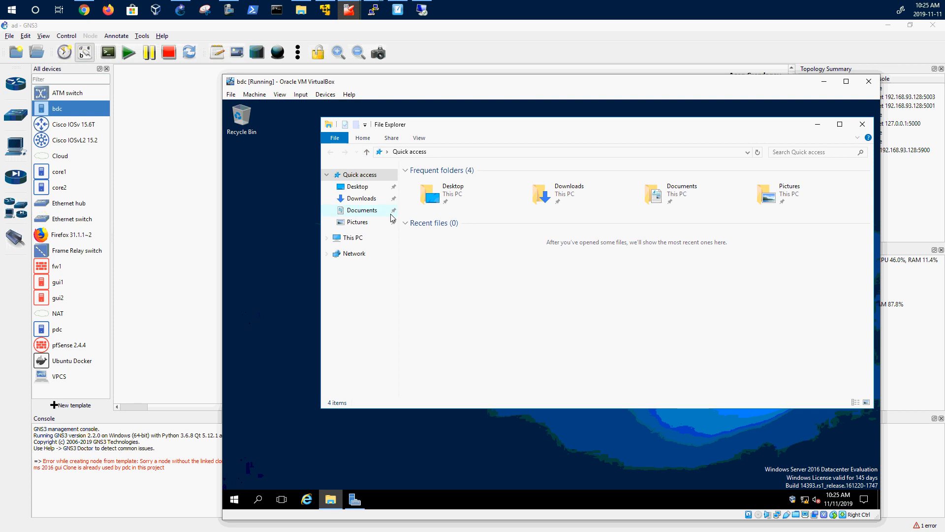
click(359, 240)
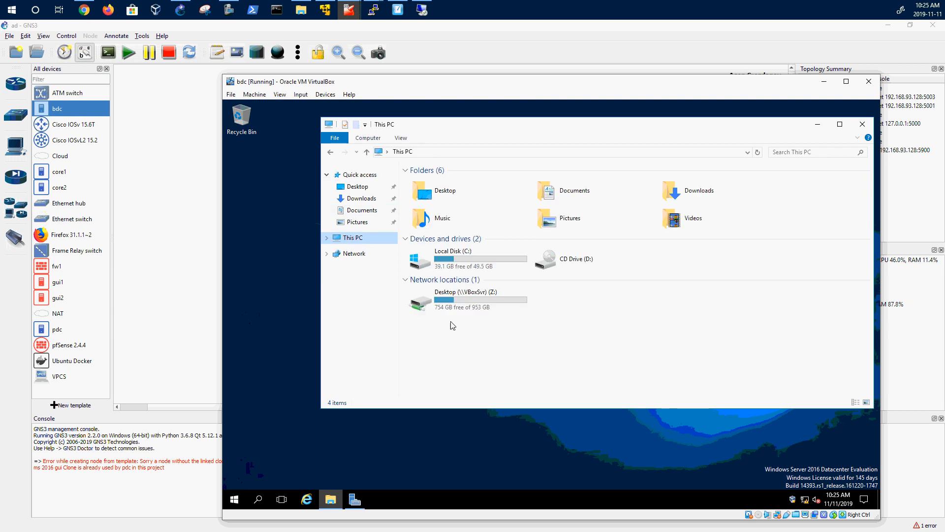
double_click(476, 261)
double_click(430, 223)
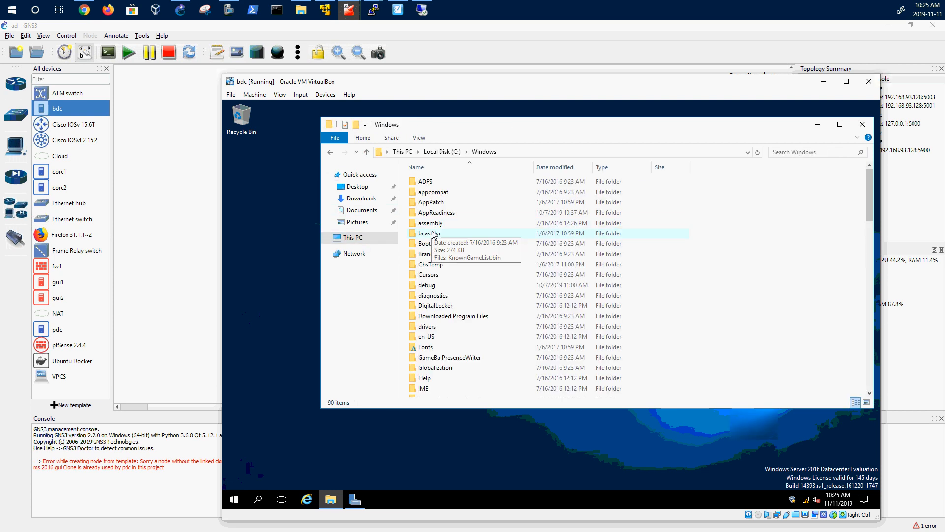
scroll(429, 306, down, 19)
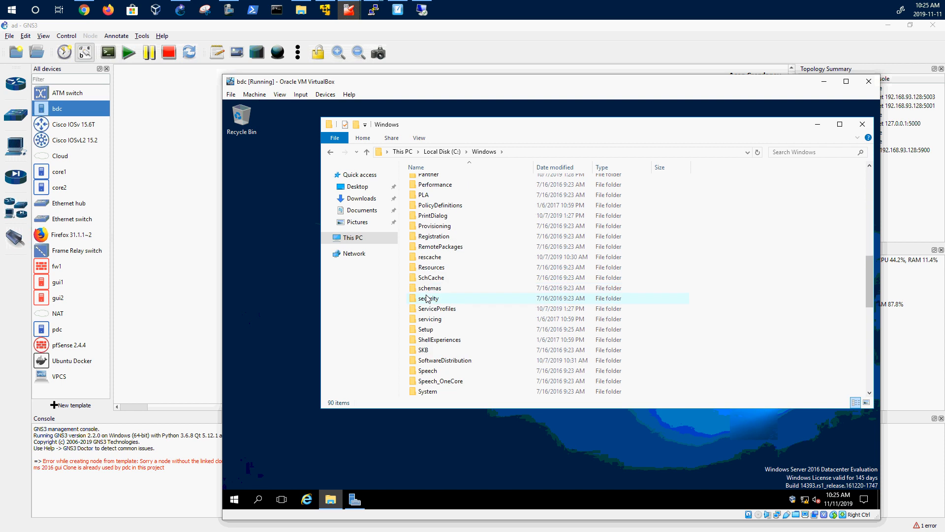
scroll(427, 298, up, 2)
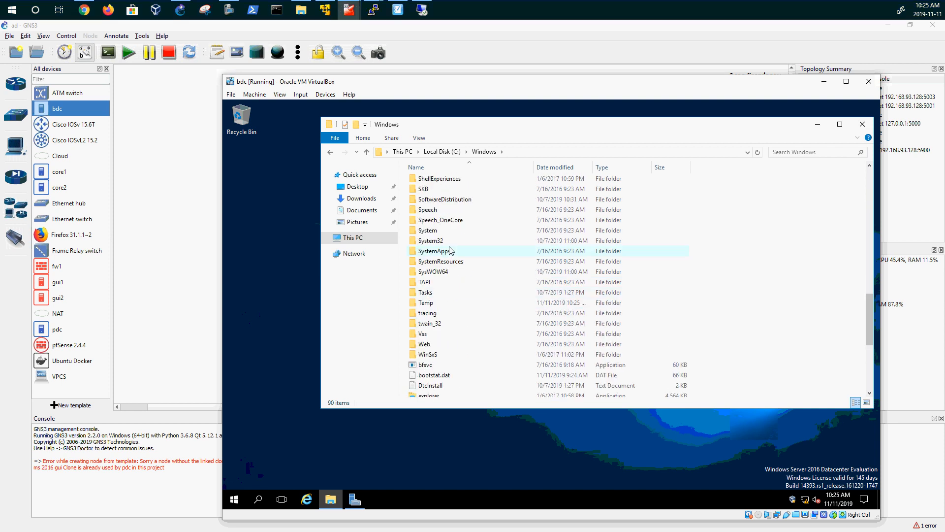
double_click(436, 242)
scroll(433, 246, down, 20)
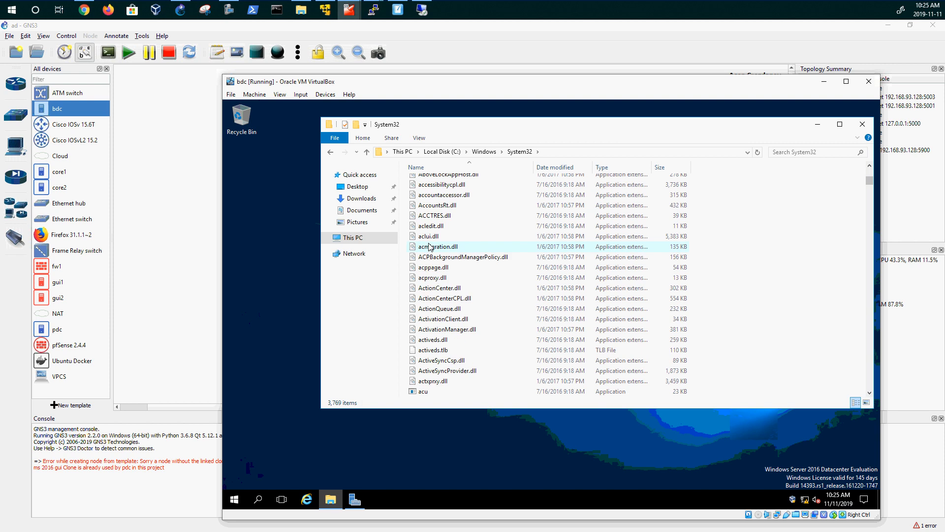
scroll(429, 248, up, 4)
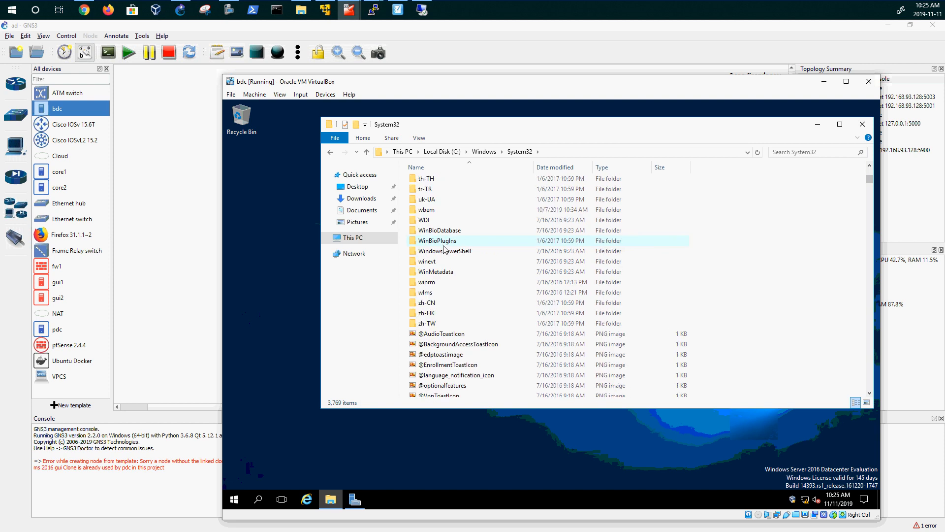
scroll(434, 246, up, 1)
double_click(440, 181)
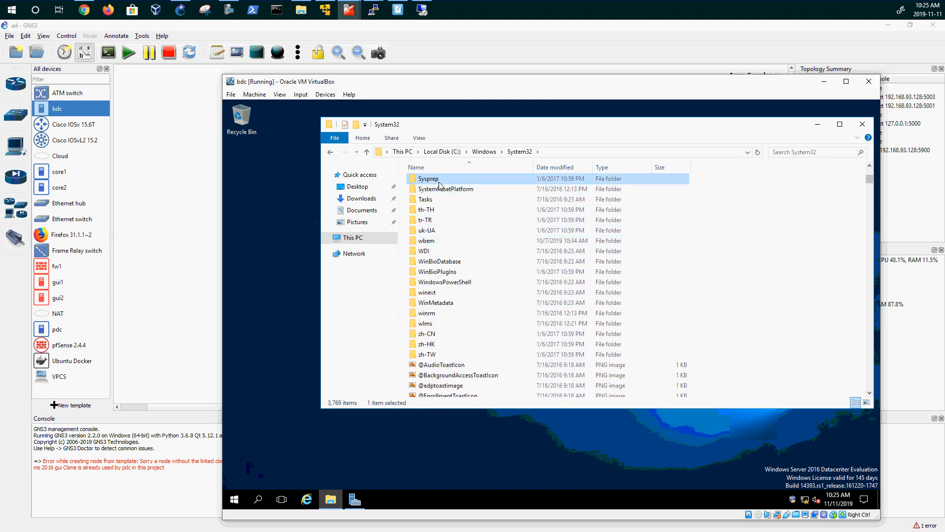
- Run sysprep as administrator with Generalize ticked, close Explorer, and allow network discovery
click(434, 215)
right_click(433, 215)
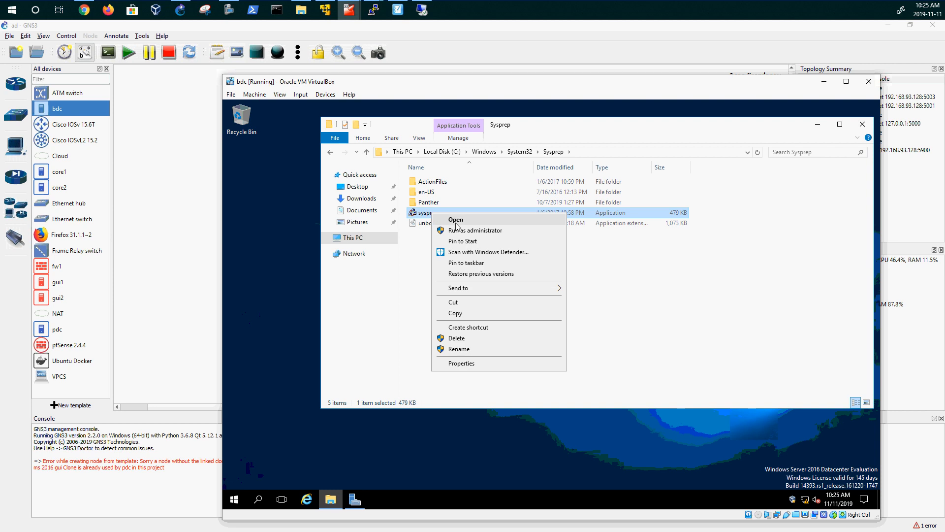
click(465, 227)
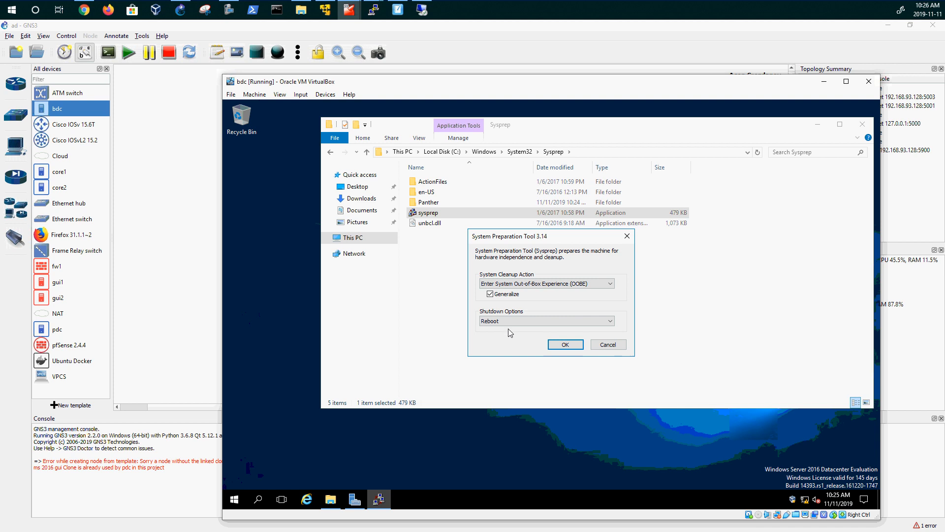
click(491, 295)
click(556, 343)
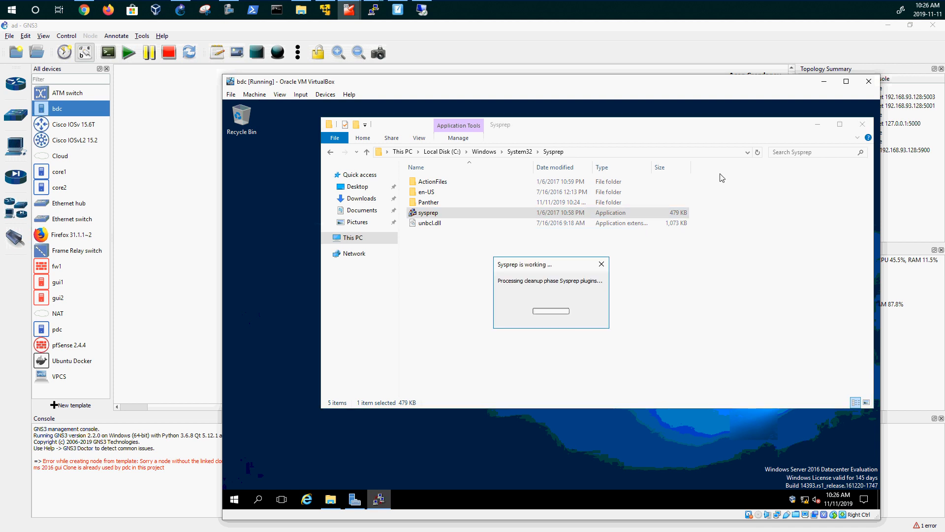
click(855, 128)
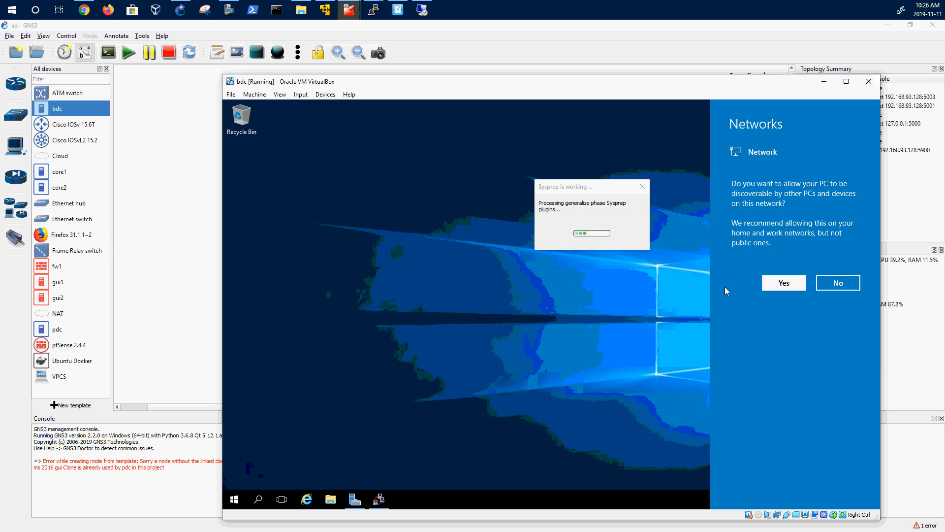
click(784, 282)
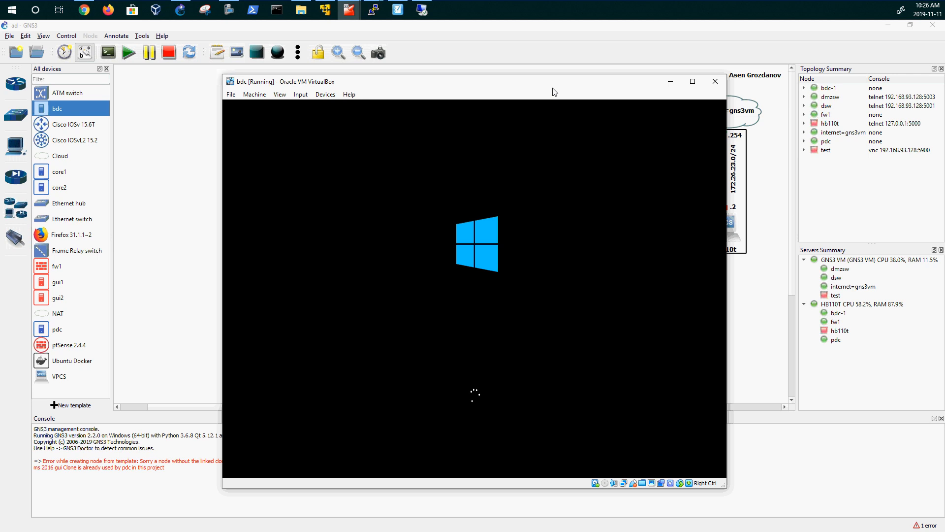
- Keep region defaults, accept the license, set the Administrator password, then enlarge the VM window
drag(553, 88, 693, 122)
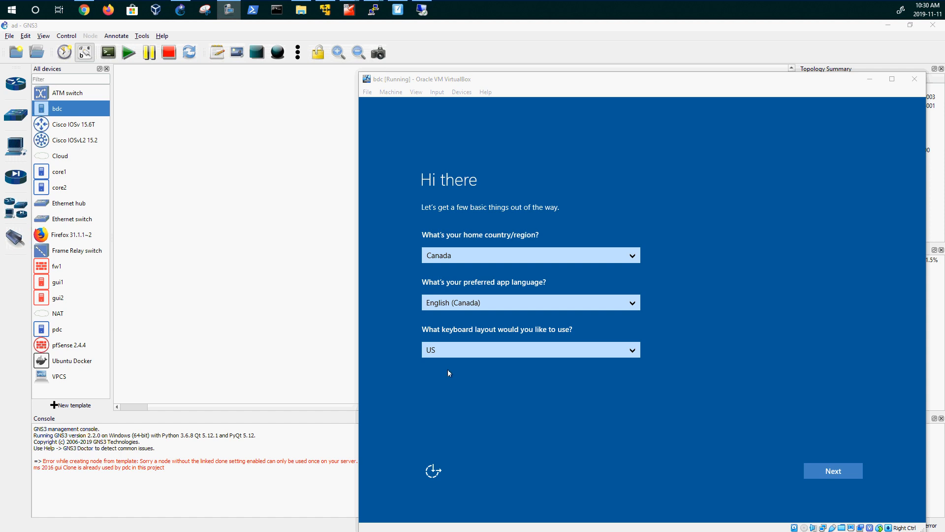
click(827, 470)
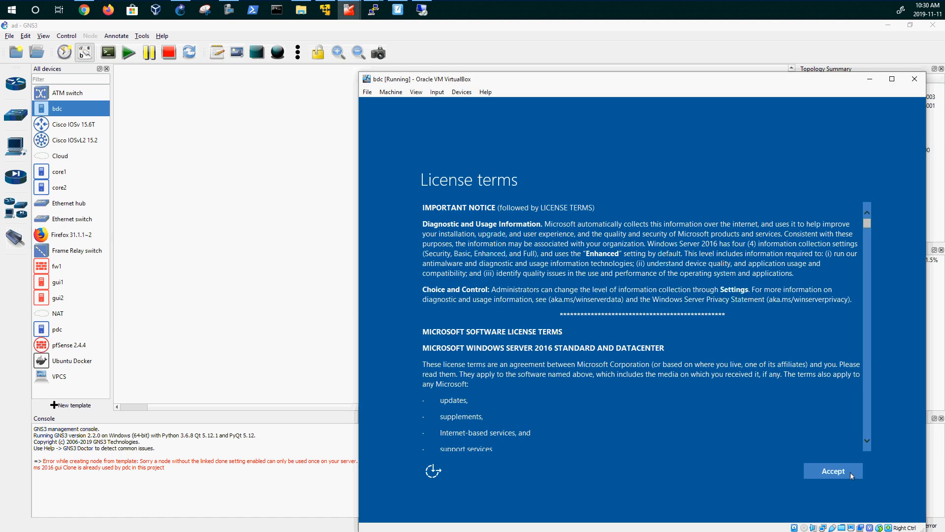
click(850, 472)
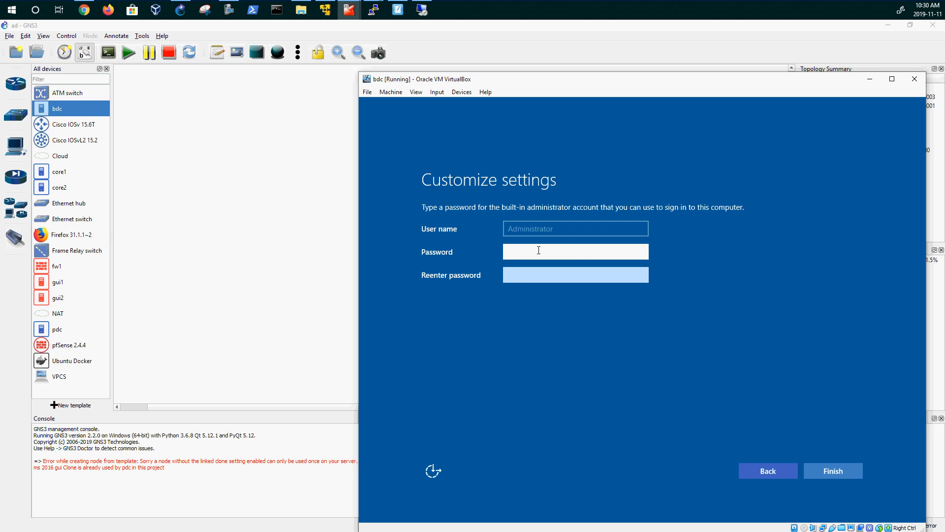
text(P)
key(Tab)
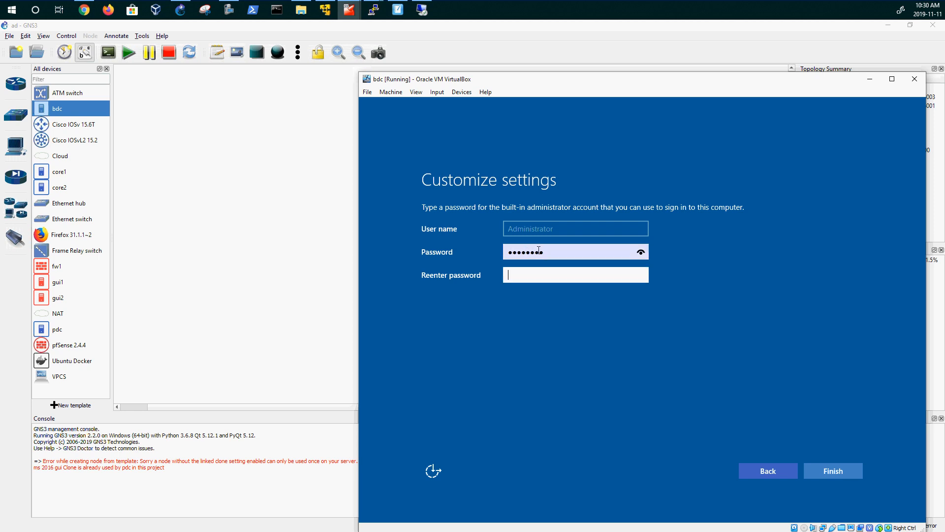
text(P)
key(Return)
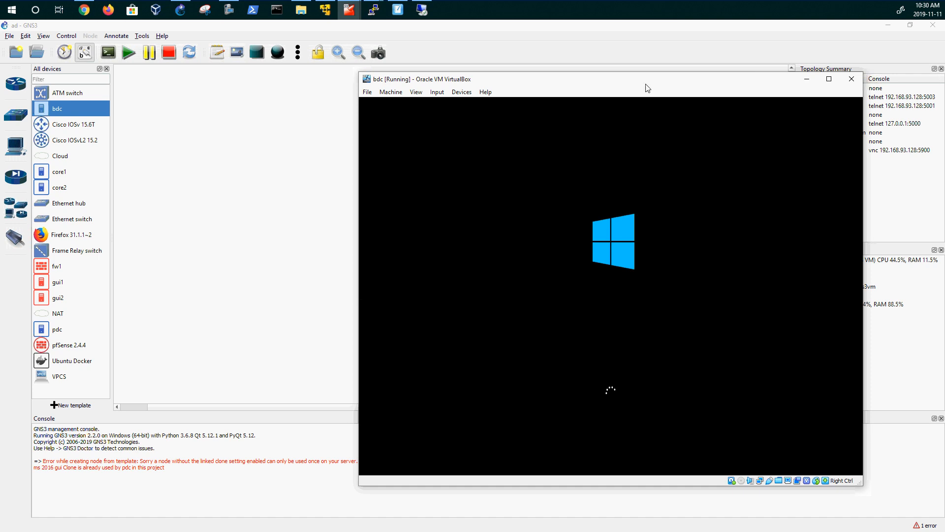
drag(645, 84, 685, 111)
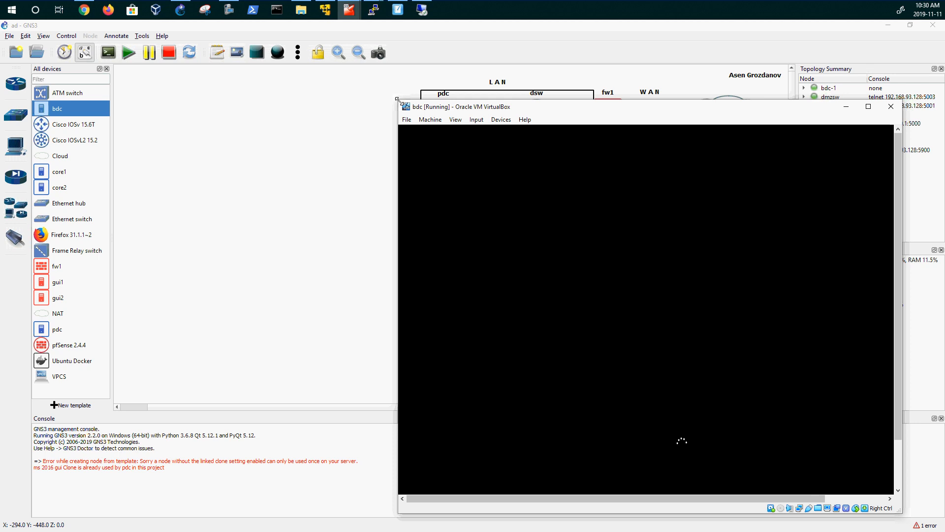
drag(398, 101, 325, 40)
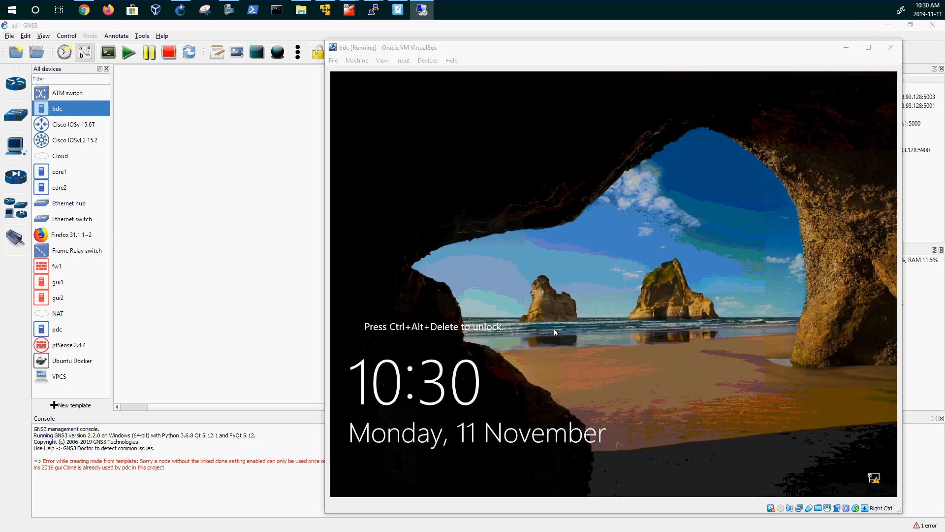
- Unlock the bdc lock screen and sign in with the Administrator password
click(403, 60)
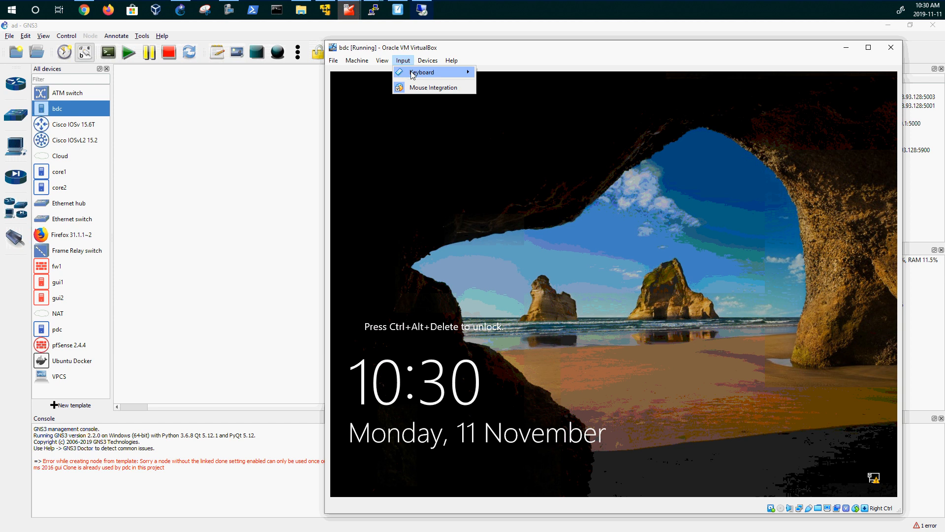
mouse_move(422, 72)
click(512, 89)
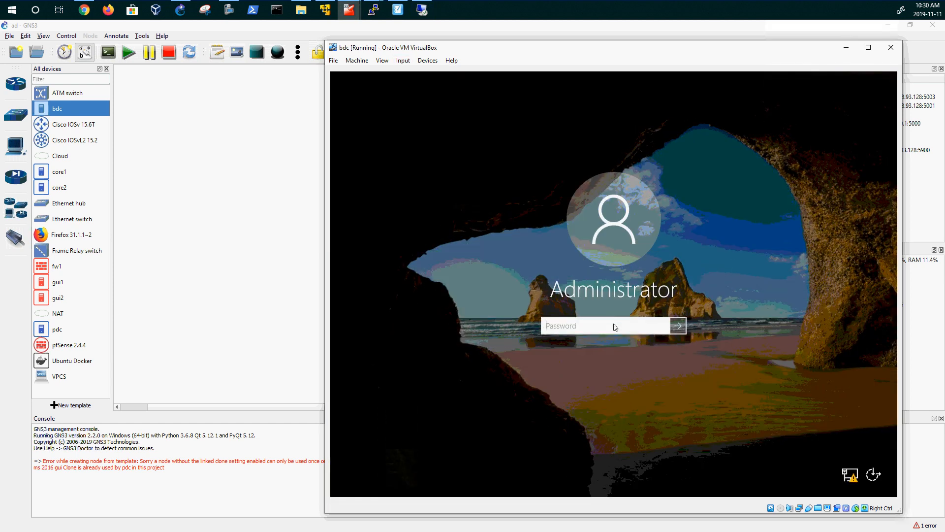
text(Pa$)
key(Return)
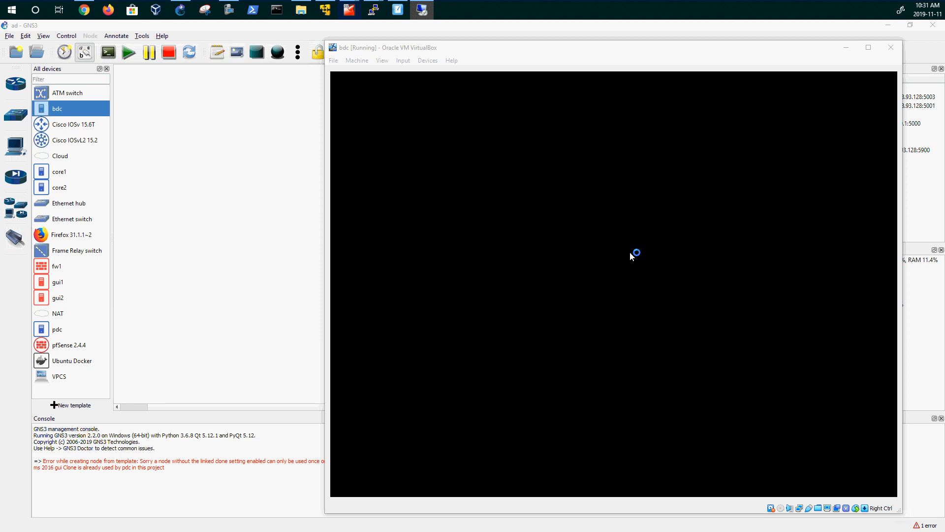
- Allow network discovery on bdc and minimize Server Manager
click(649, 51)
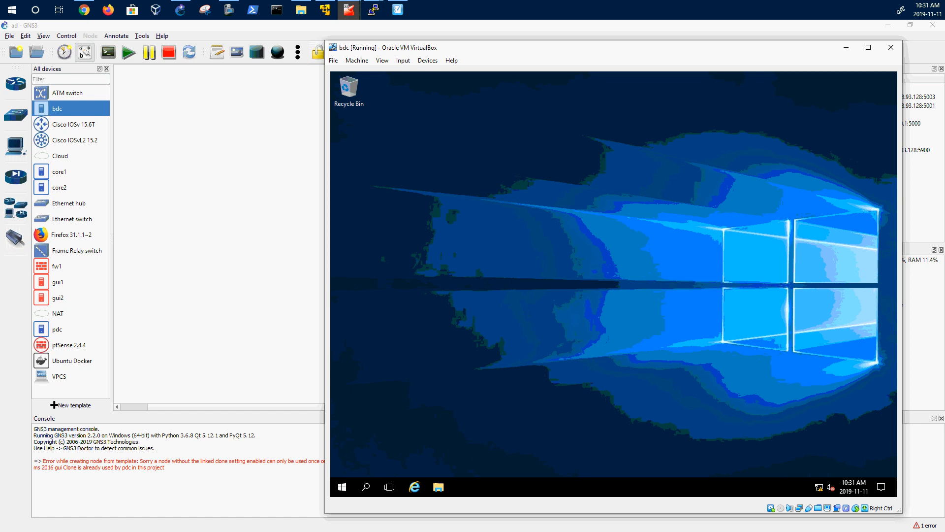
click(819, 255)
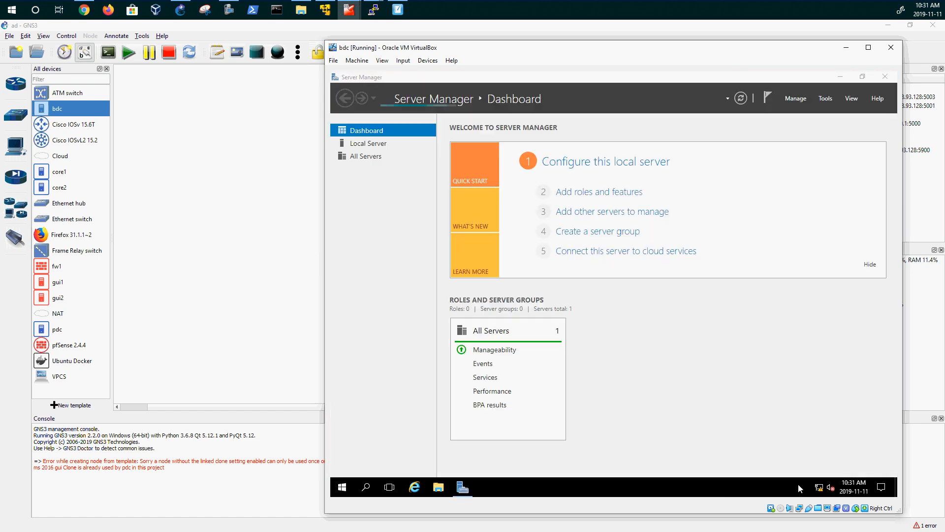
click(841, 77)
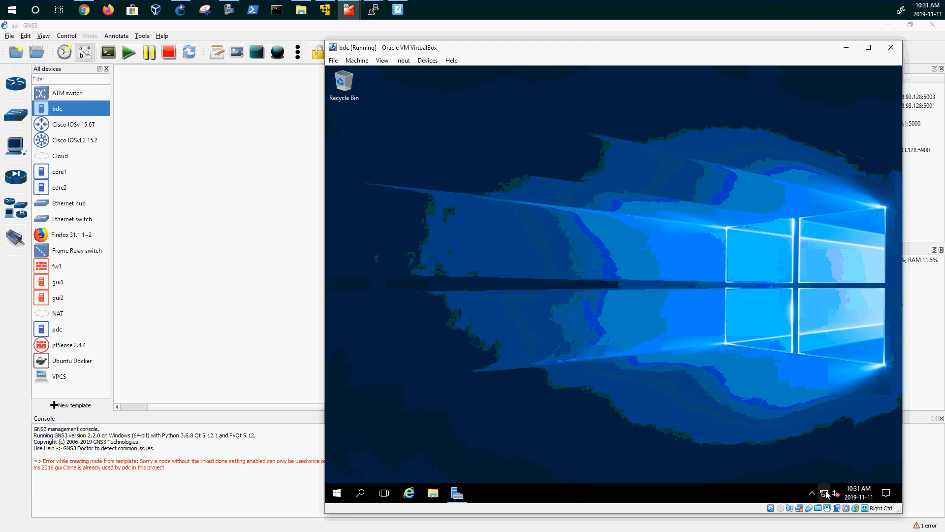
- Unlock the bdc taskbar, move it to the top of the screen, and relock it
right_click(770, 496)
click(766, 481)
drag(764, 492, 610, 80)
right_click(610, 81)
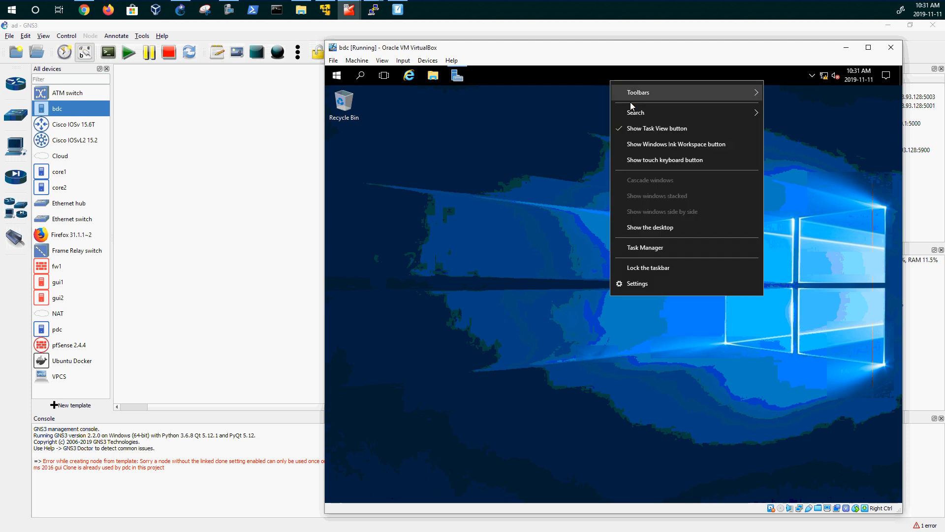
click(660, 267)
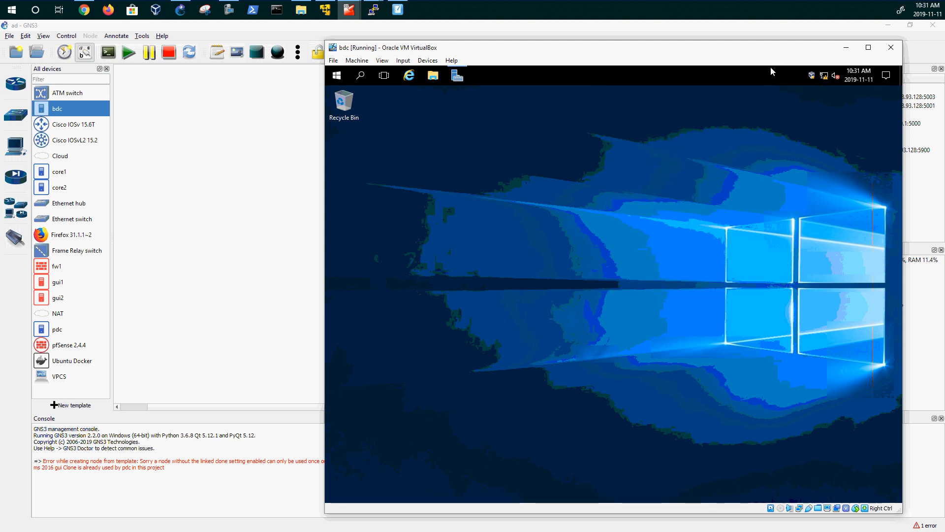
- Open bdc's Network Connections through the Network and Sharing Center
right_click(822, 78)
click(830, 93)
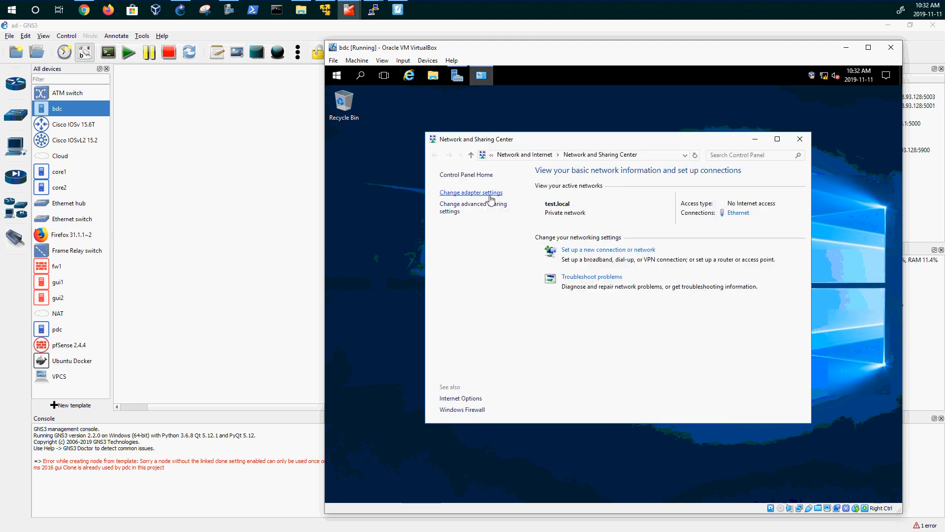
click(471, 192)
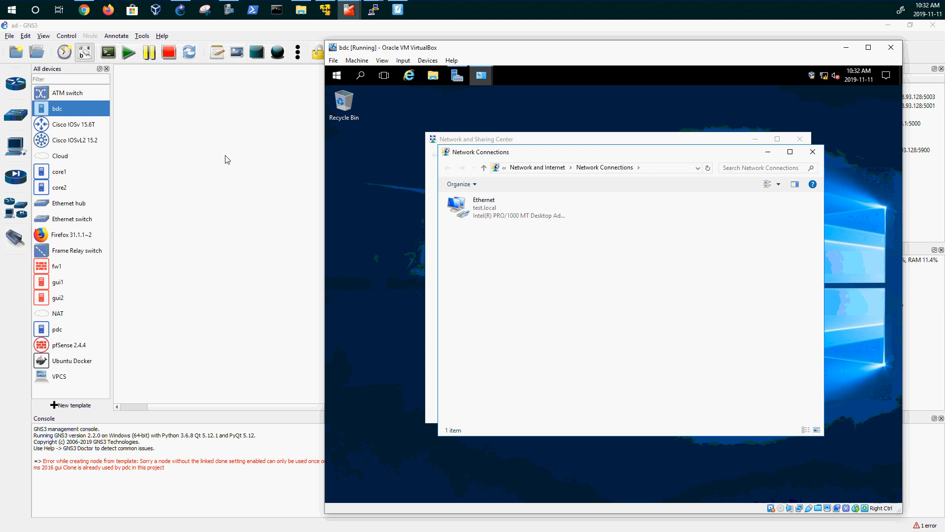
- On pdc, set the Ethernet adapter's IPv4 alternate DNS server to 192.168.1.20
mouse_move(345, 10)
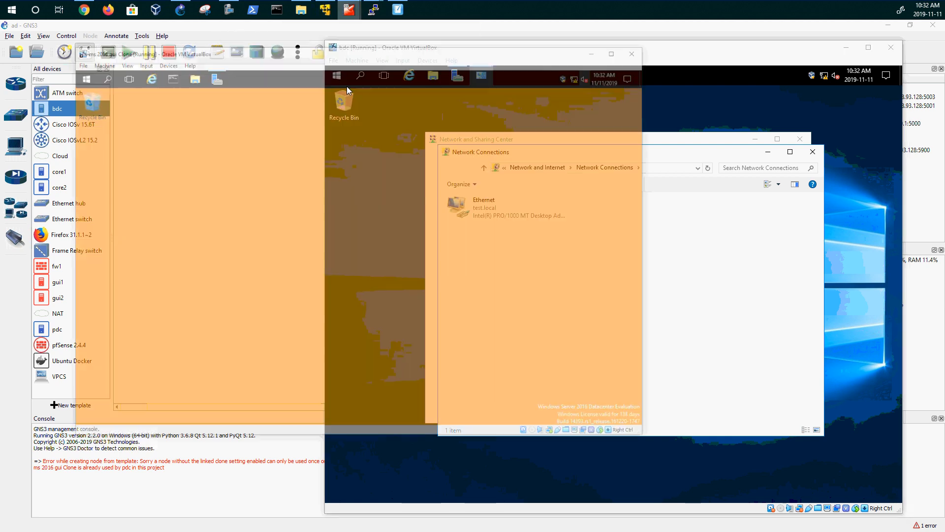
click(365, 63)
right_click(593, 94)
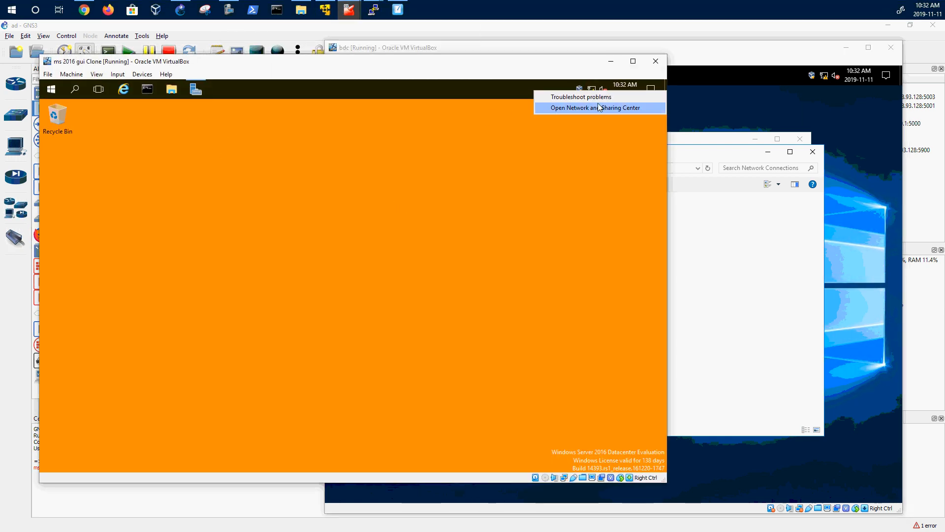
click(599, 105)
click(210, 184)
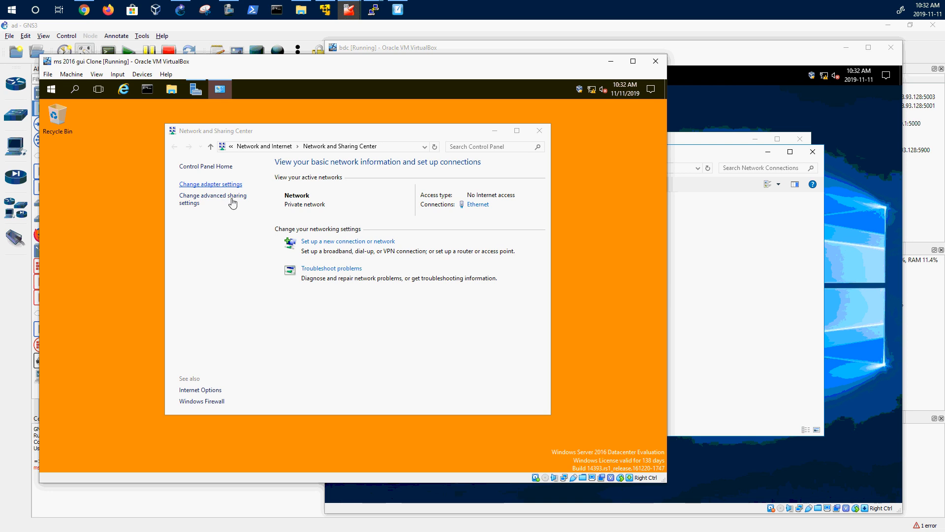
double_click(231, 201)
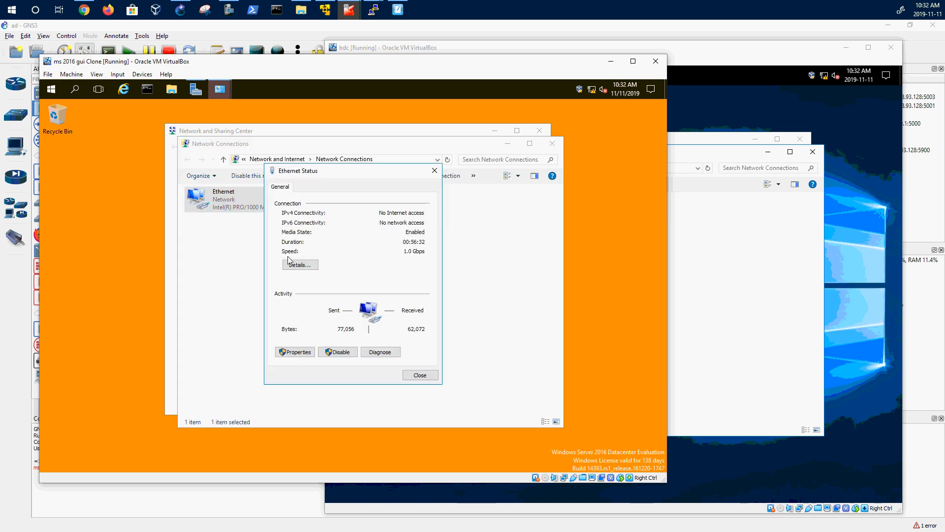
click(301, 352)
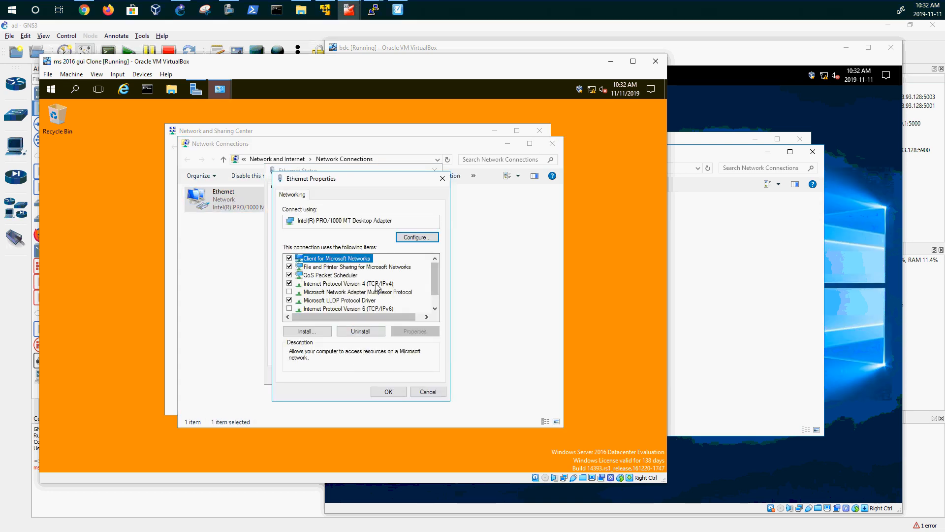
double_click(378, 284)
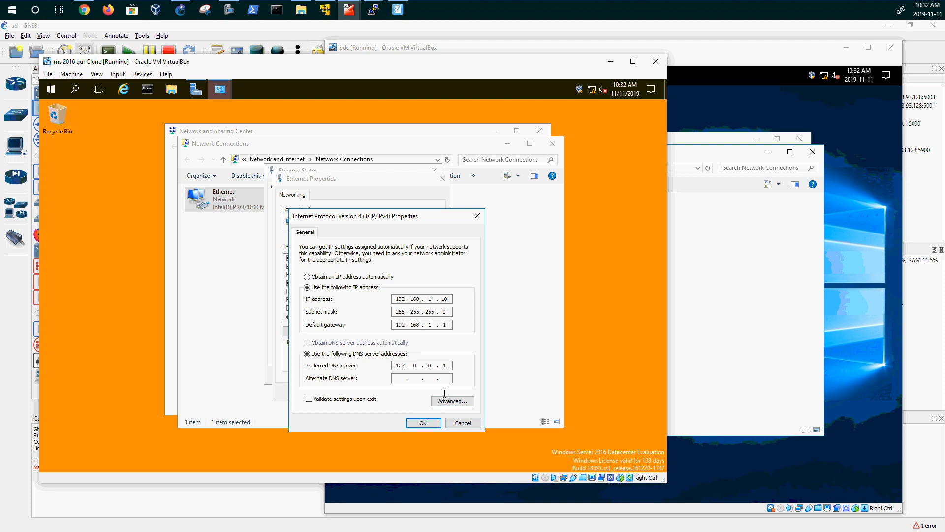
drag(414, 216, 513, 121)
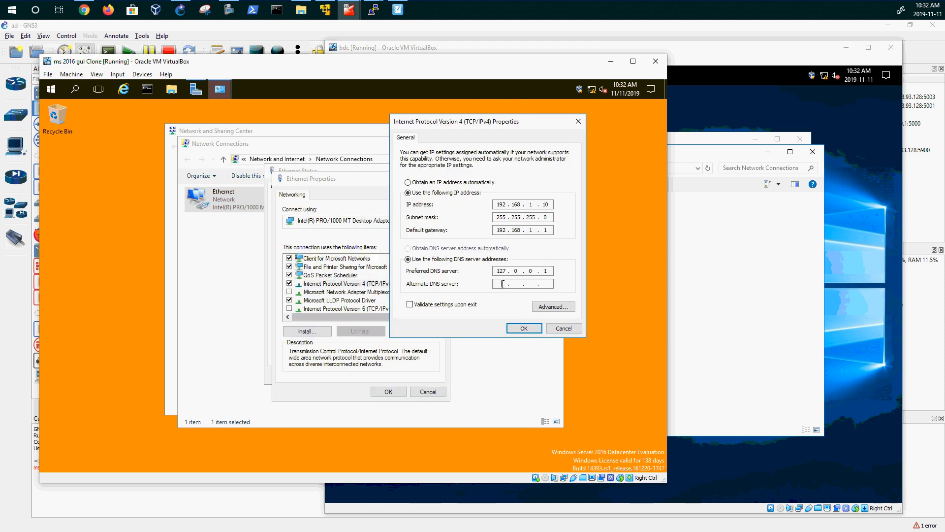
text(192 . 168 . 1 . 20)
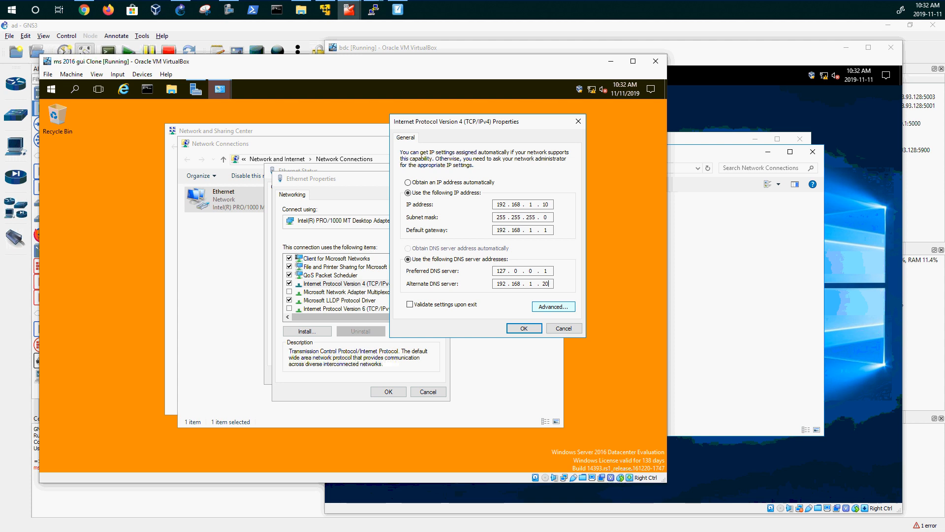
click(538, 332)
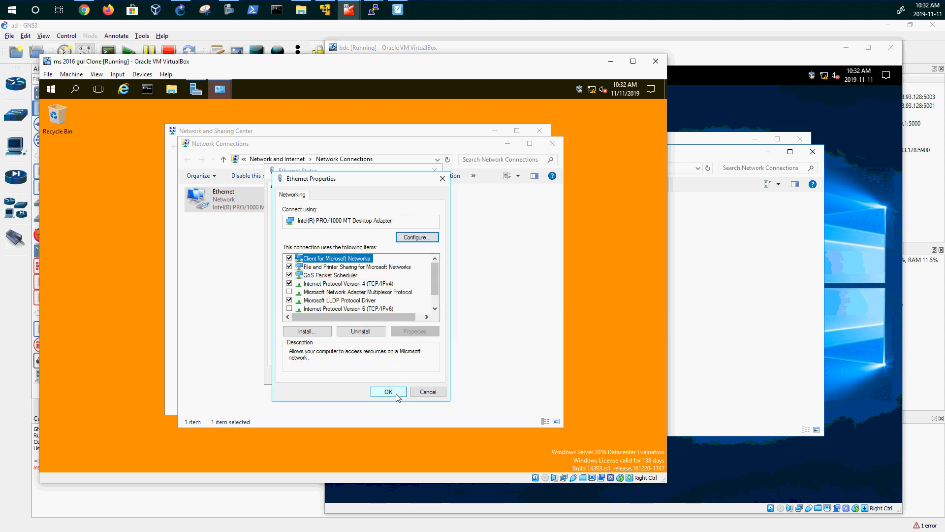
- Recheck pdc's IPv4 settings, then close the adapter and network windows
click(358, 287)
double_click(358, 287)
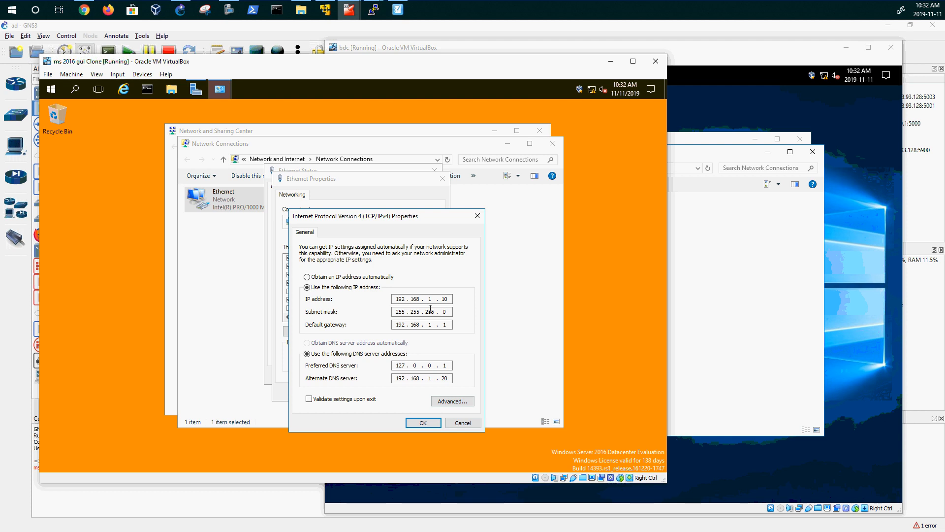
click(437, 425)
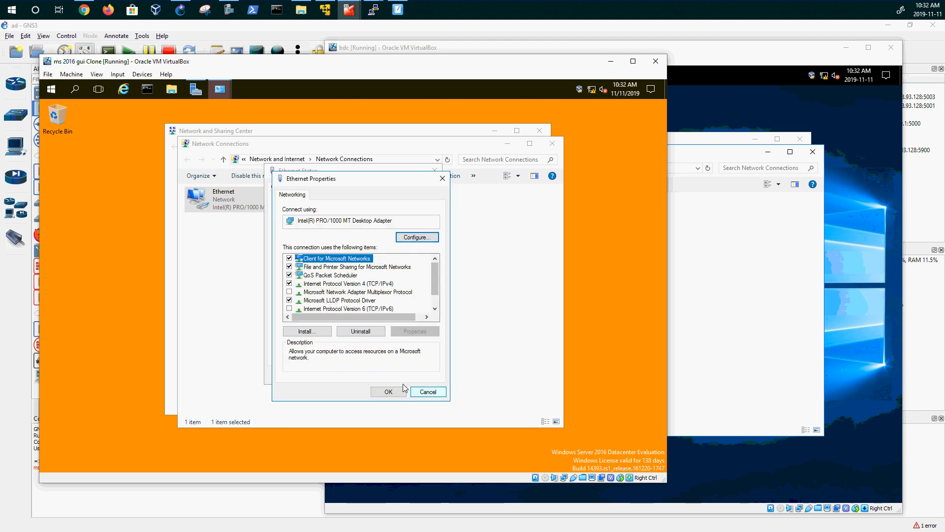
click(394, 391)
click(422, 377)
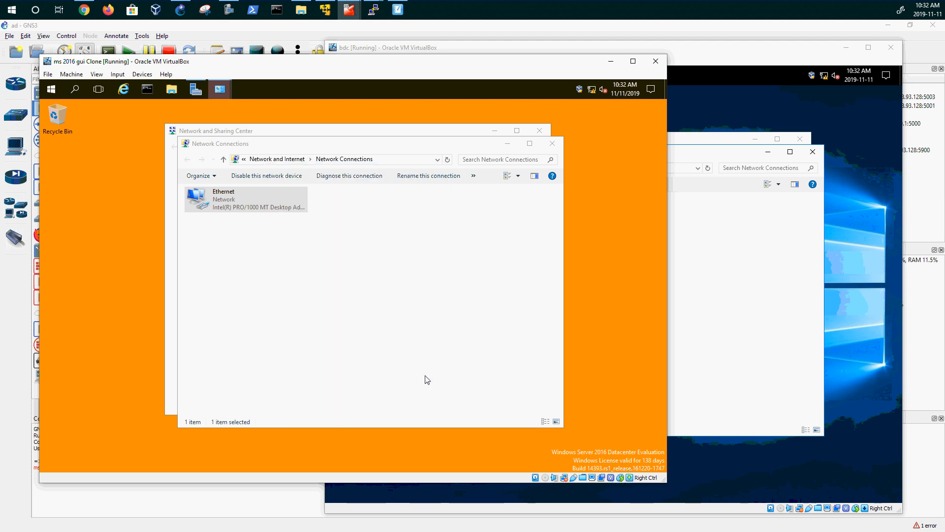
click(553, 143)
click(540, 131)
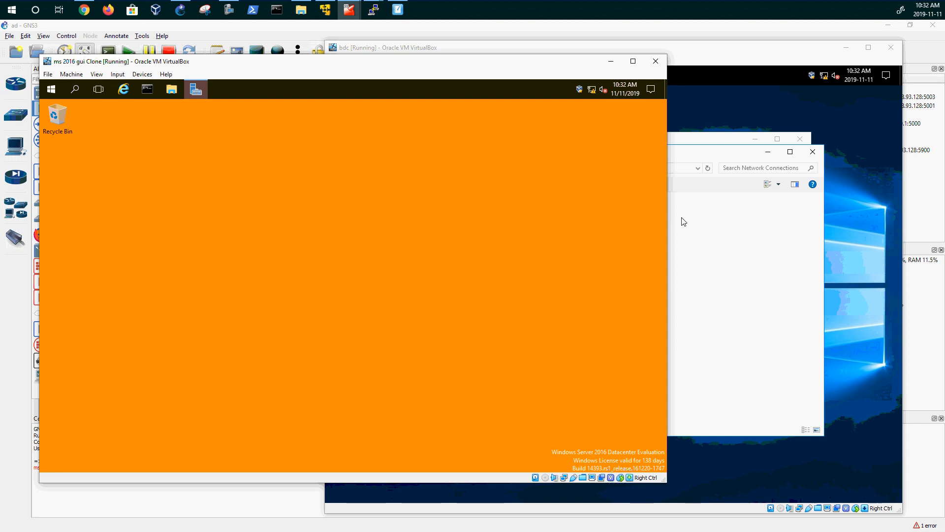
- Open the Ethernet Status window for bdc's Ethernet adapter
click(681, 220)
click(496, 212)
double_click(496, 212)
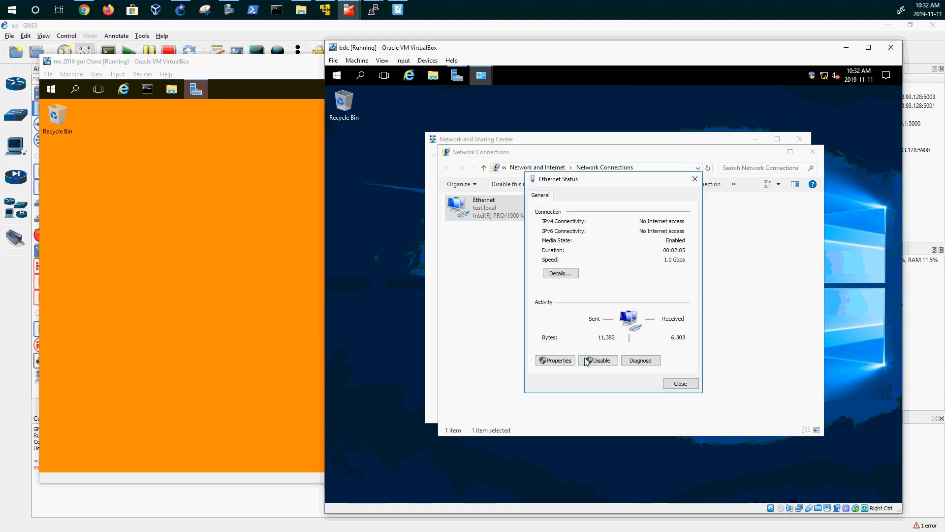
- Disable IPv6 on bdc's adapter and set static IP 192.168.1.20, mask 255.255.255.0, gateway 192.168.1.1
click(566, 359)
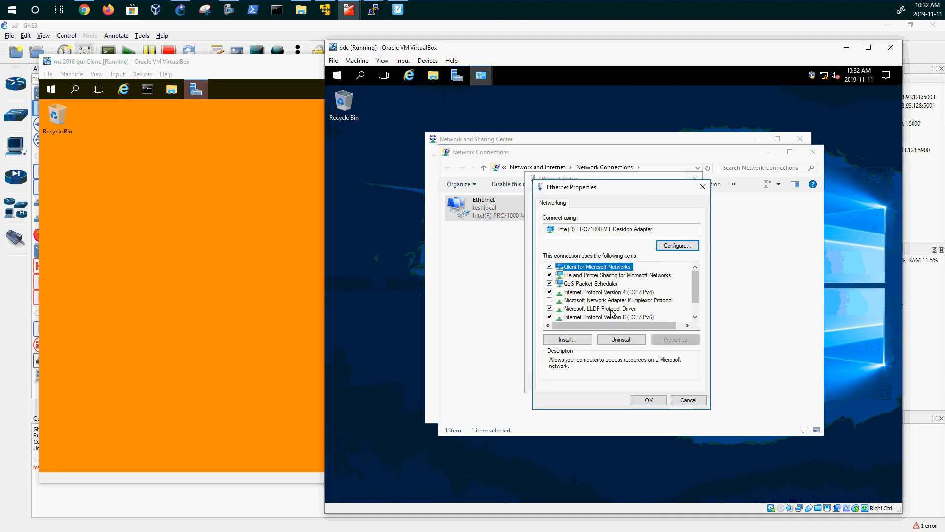
click(550, 317)
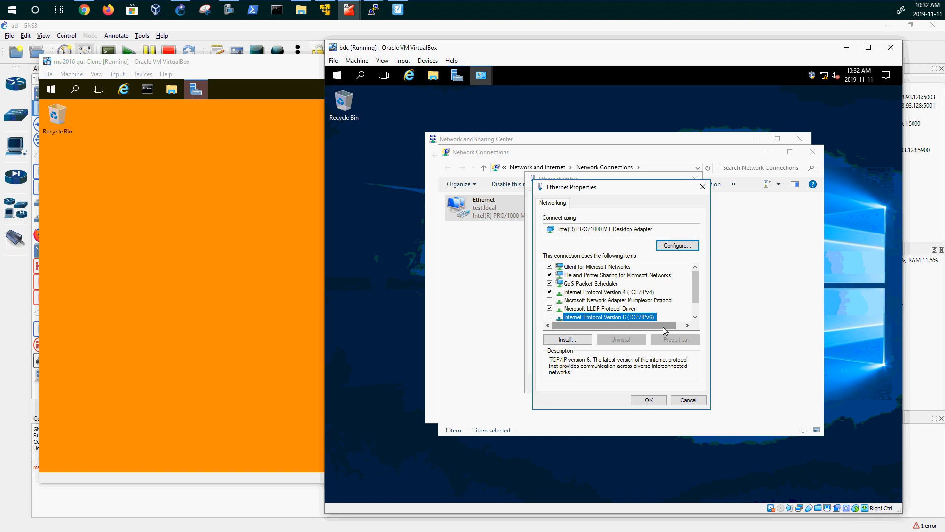
double_click(587, 293)
click(584, 296)
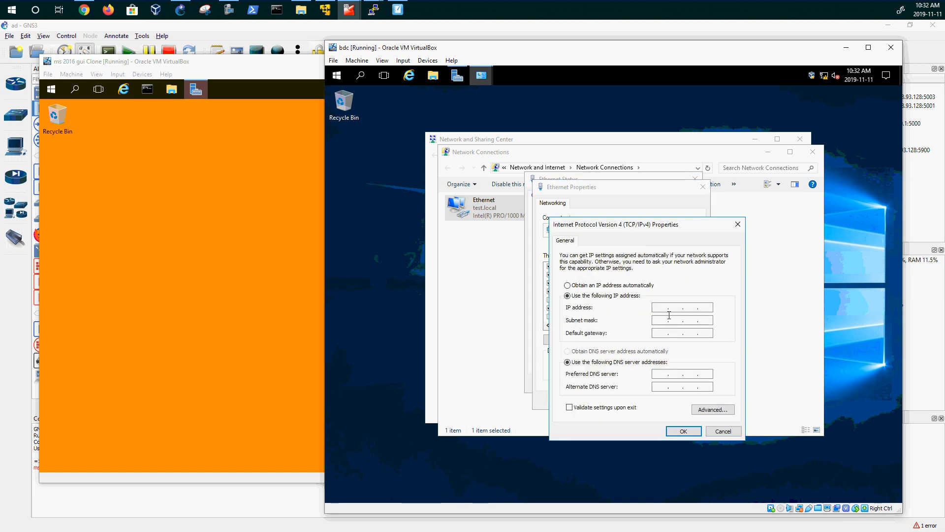
text(192.16)
click(699, 320)
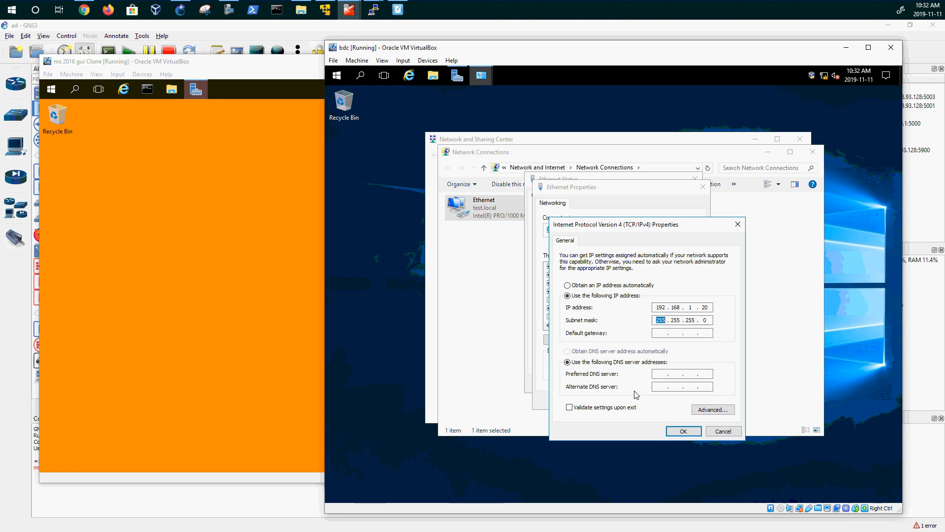
click(657, 334)
click(281, 245)
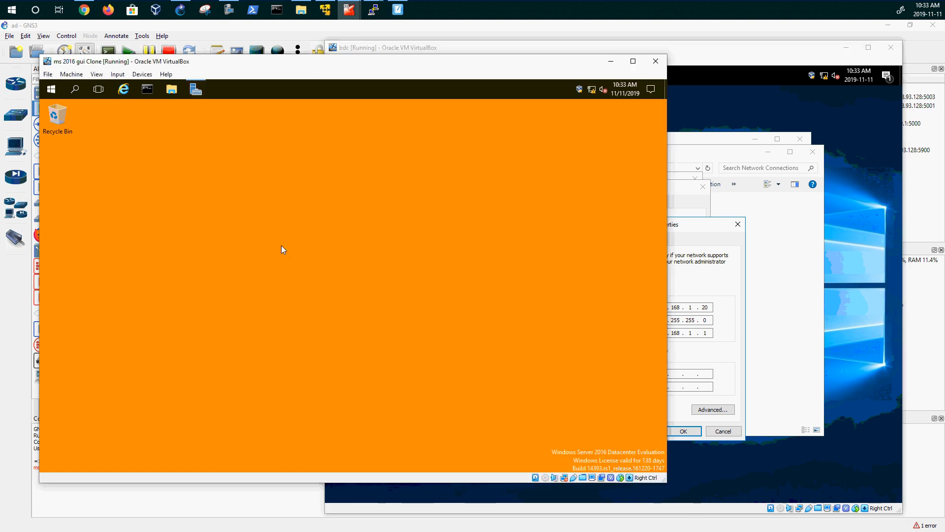
- Open the pdc's Ethernet IPv4 properties and move the dialog to the left
click(591, 91)
click(480, 122)
right_click(593, 89)
click(592, 107)
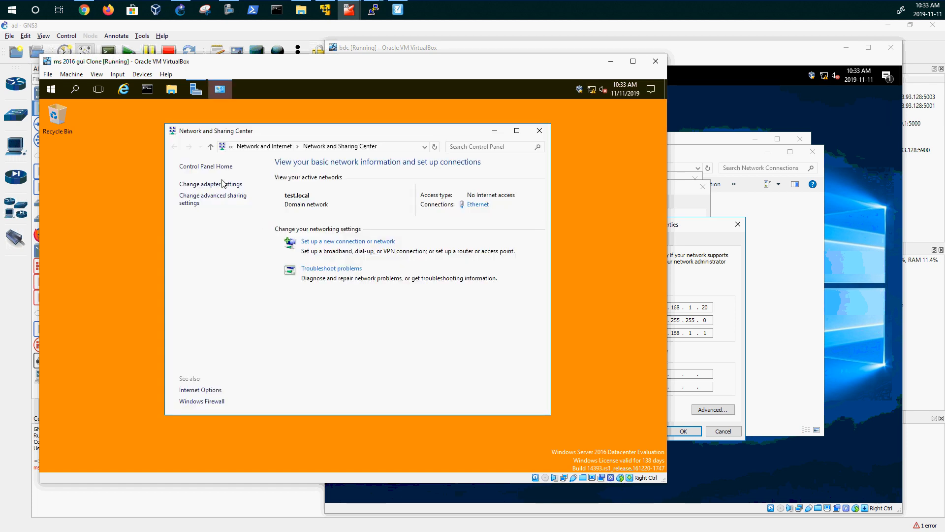
click(223, 184)
double_click(265, 206)
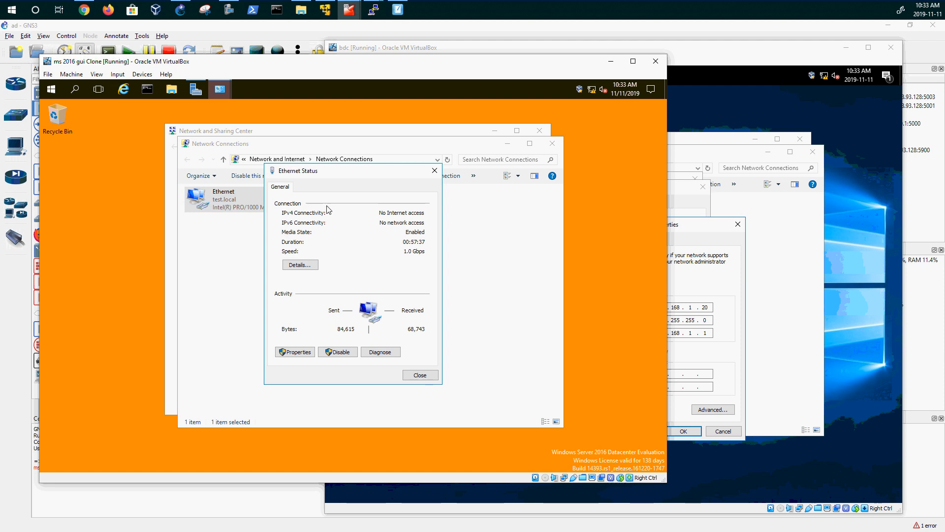
click(306, 351)
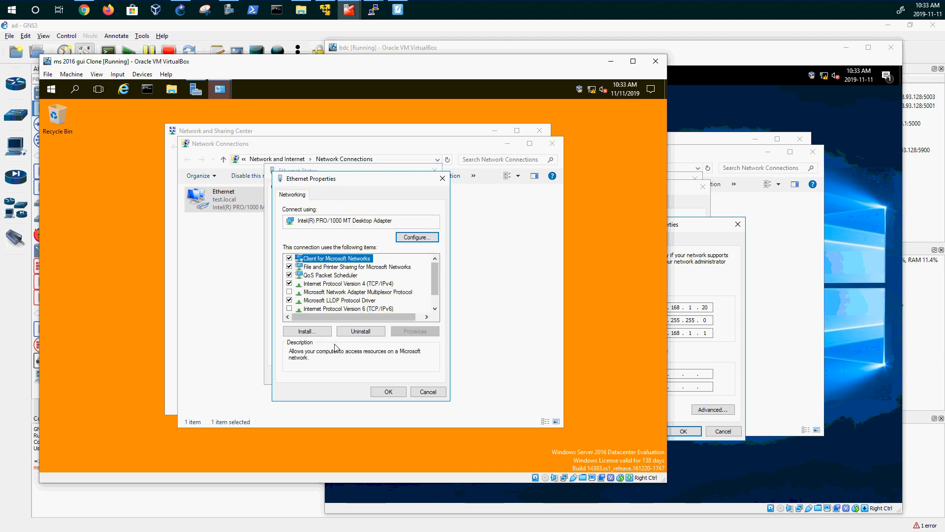
drag(433, 289, 435, 306)
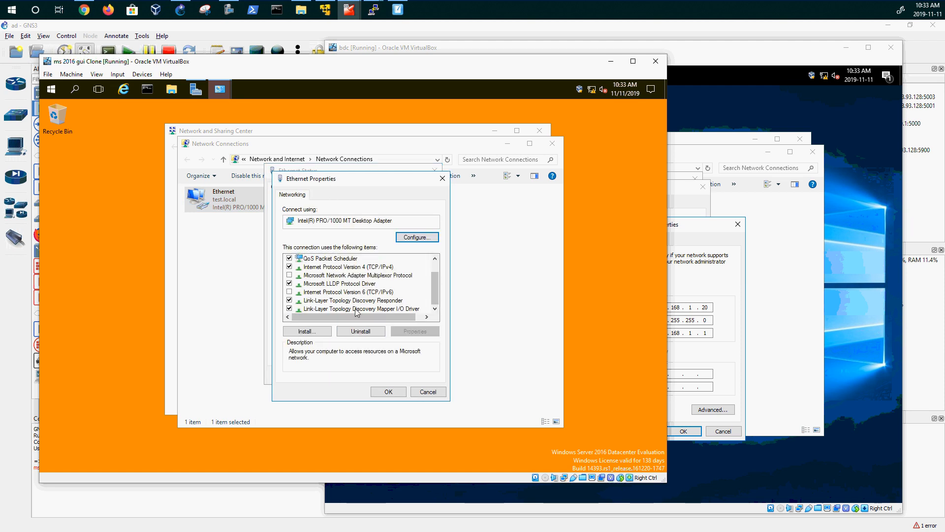
double_click(351, 267)
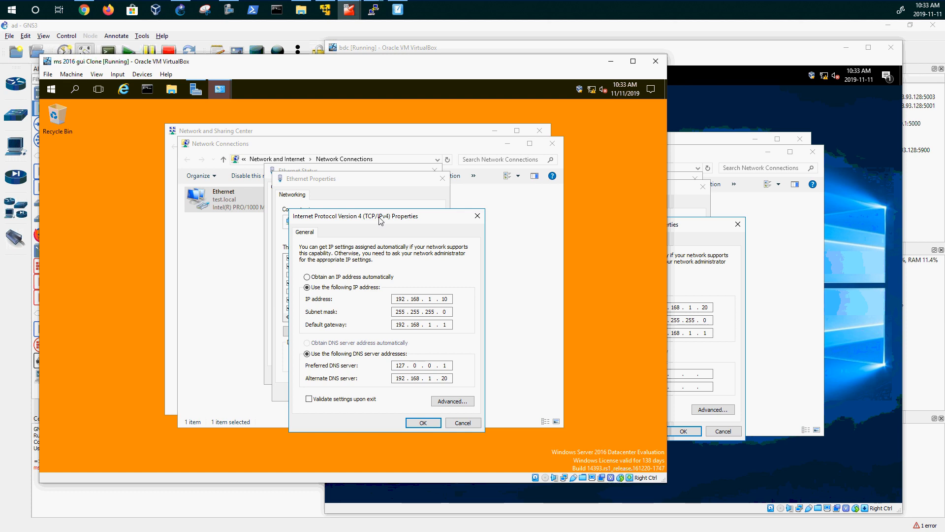
drag(378, 217, 160, 149)
- Compare the pdc's DNS settings with bdc's IPv4 dialog, moving bdc's dialog aside
click(704, 92)
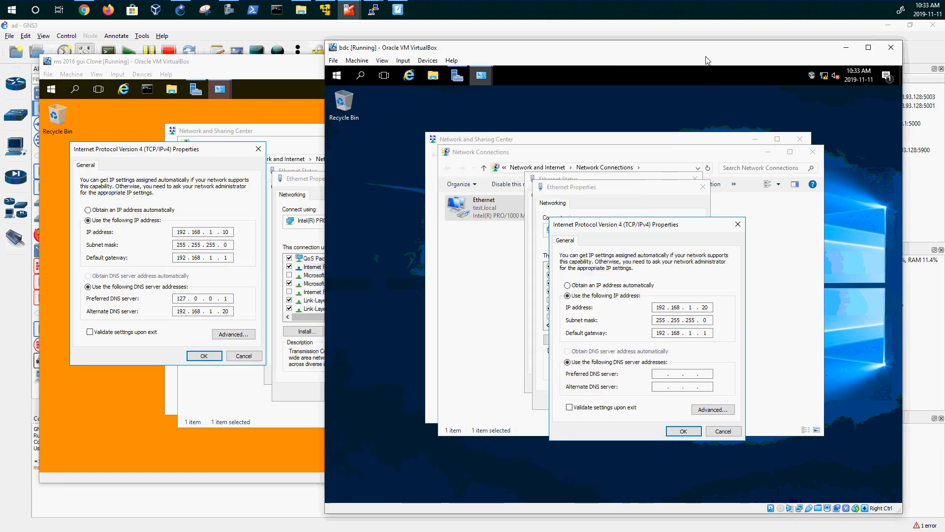
double_click(178, 299)
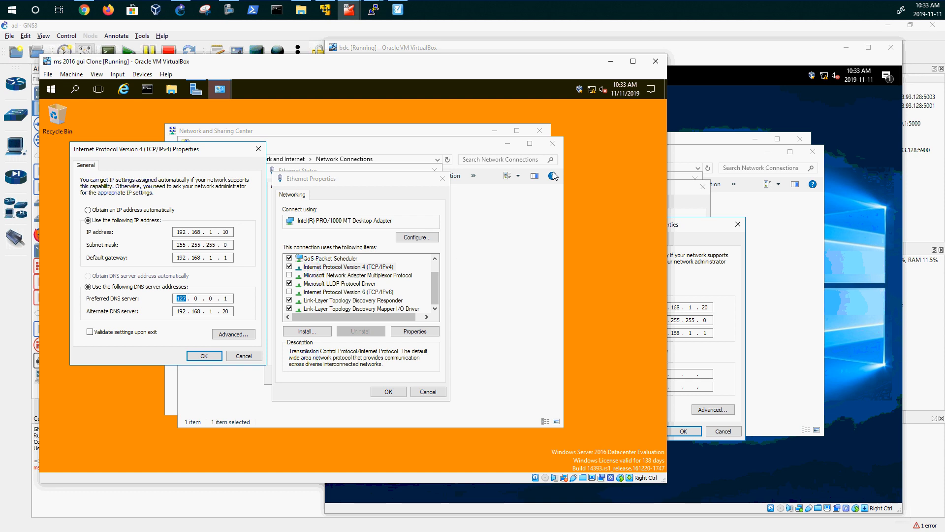
click(709, 49)
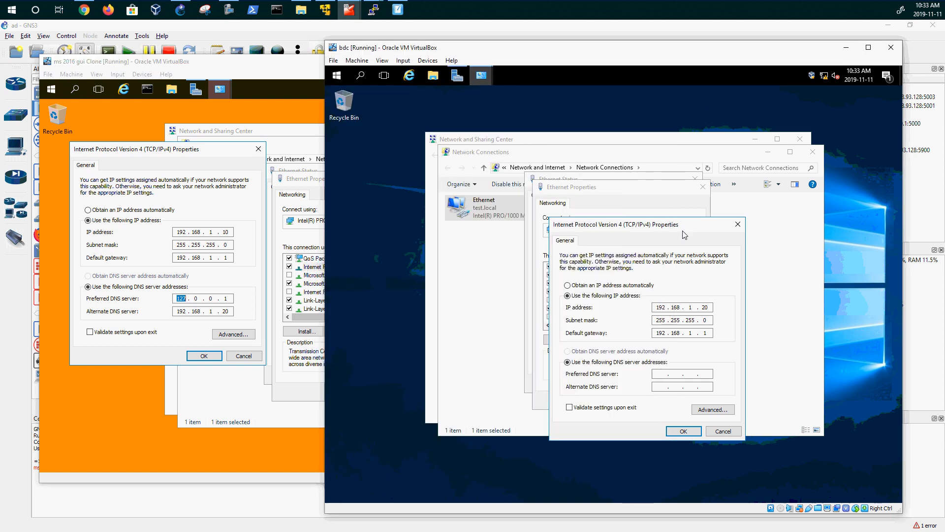
drag(680, 227, 806, 99)
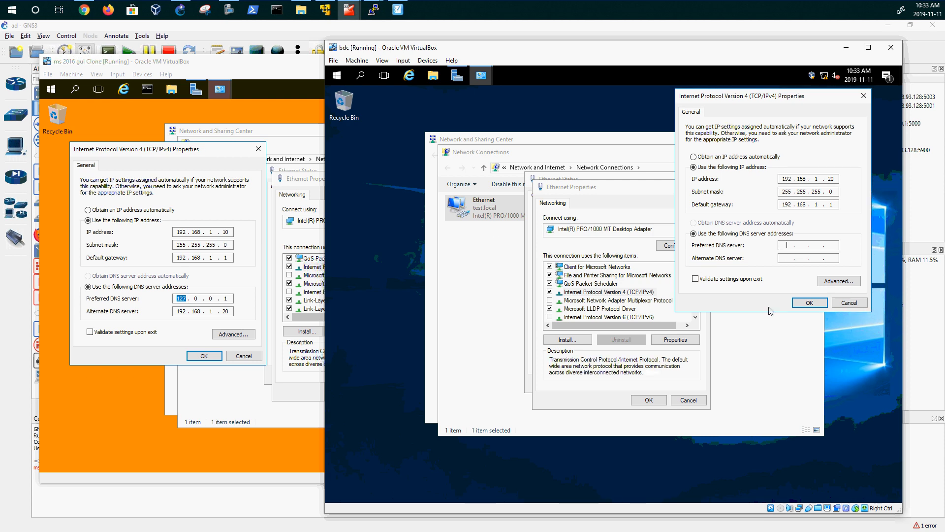
- Enter 192.168.1.10 as bdc's preferred DNS server, save, allow network discovery, and close Ethernet Status
text(192 . 168 . 1 . 10)
click(809, 303)
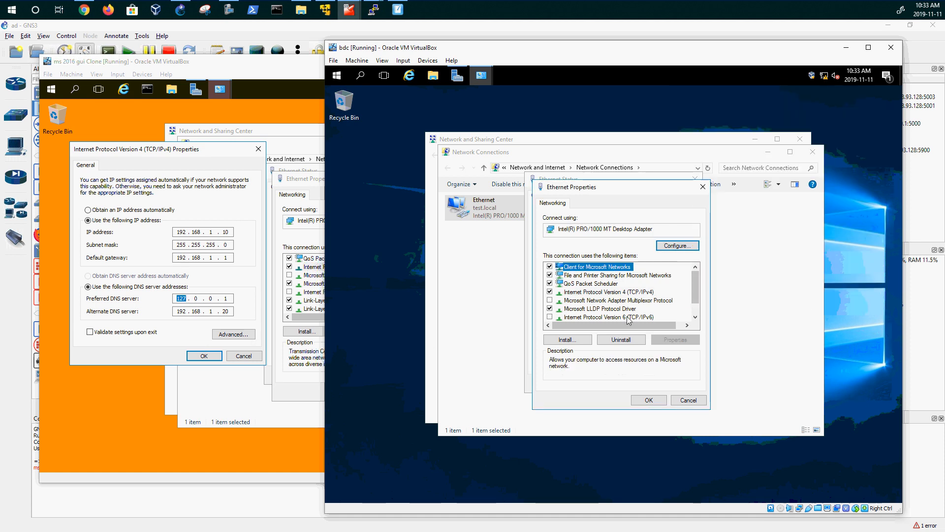
click(648, 399)
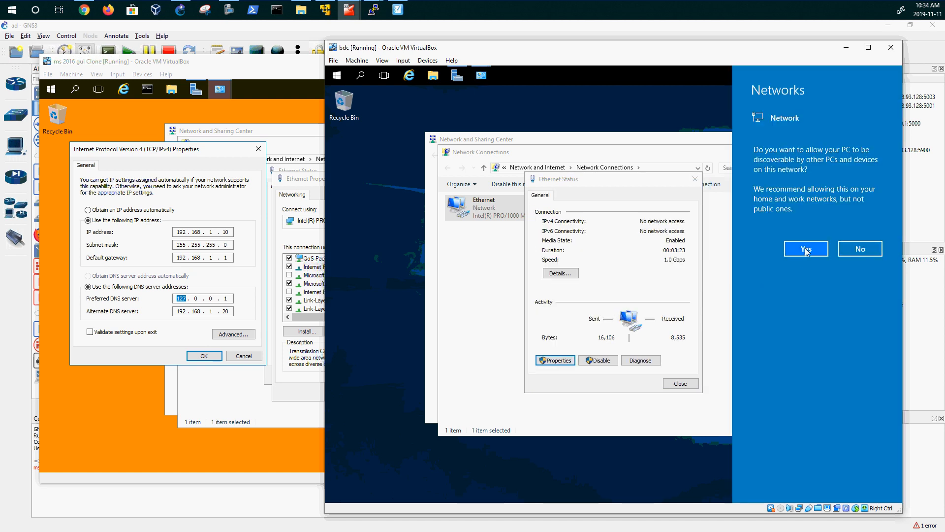
click(806, 248)
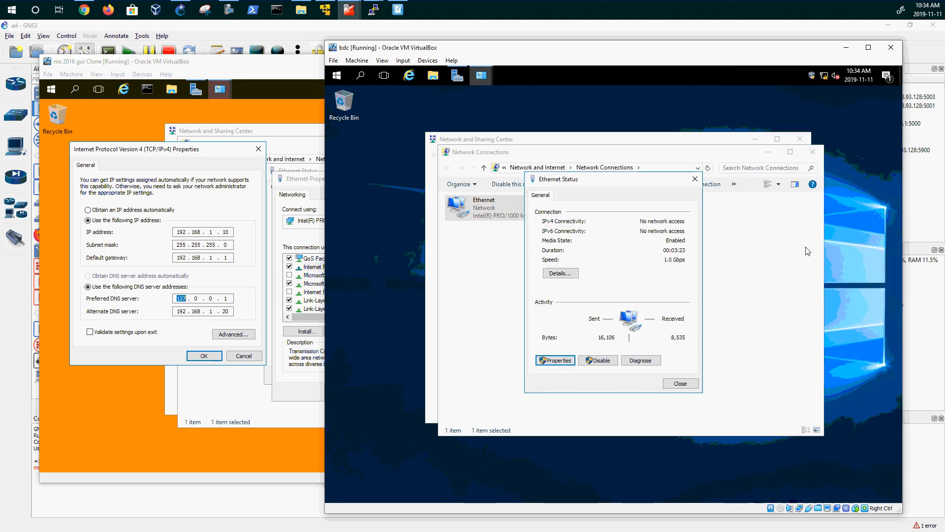
click(680, 384)
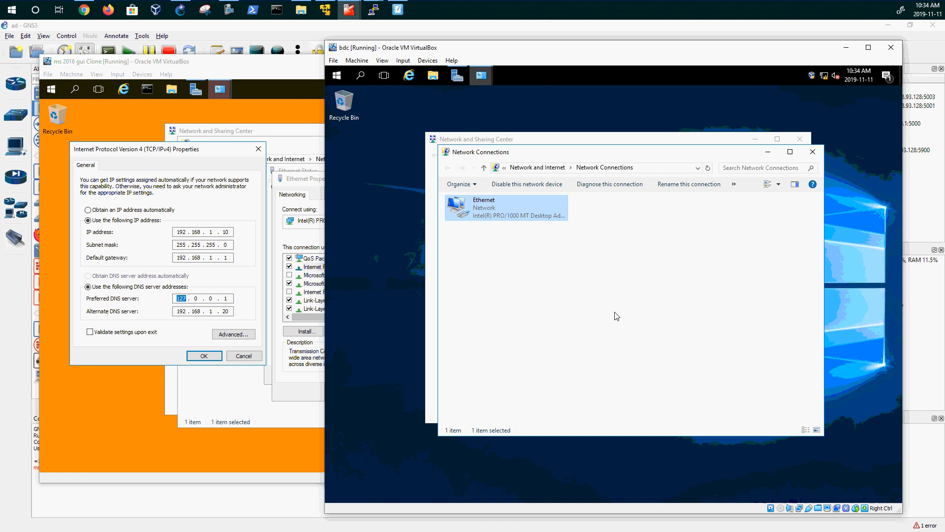
- Reopen bdc's IPv4 settings to verify DNS servers 192.168.1.10 and 127.0.0.1
double_click(493, 219)
click(562, 362)
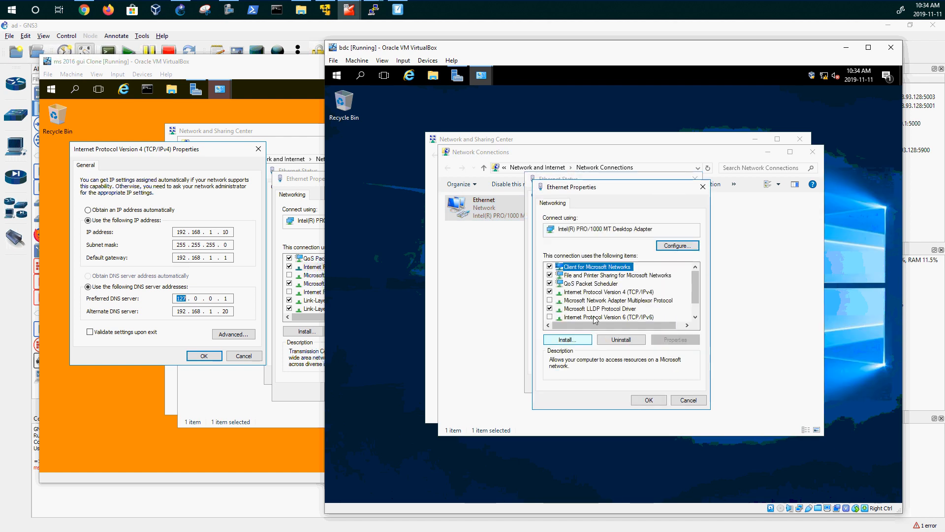
double_click(611, 292)
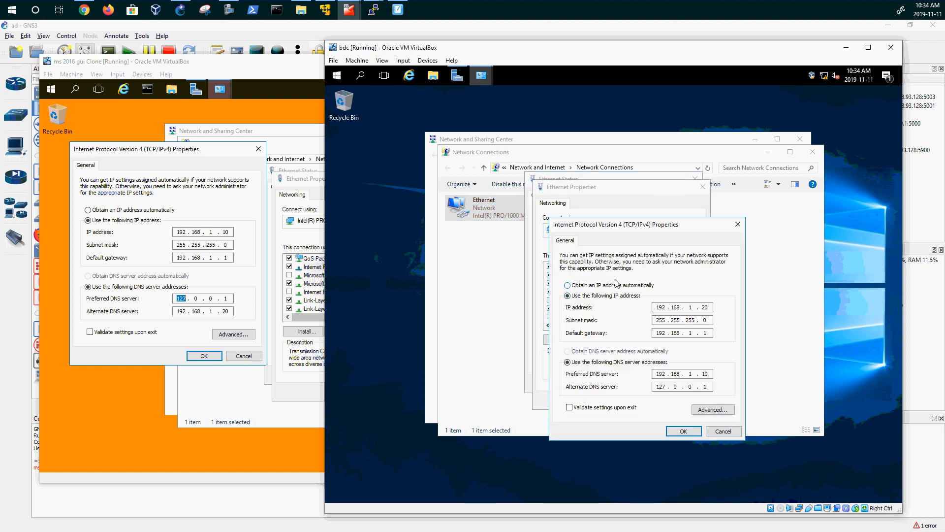
drag(624, 226, 448, 165)
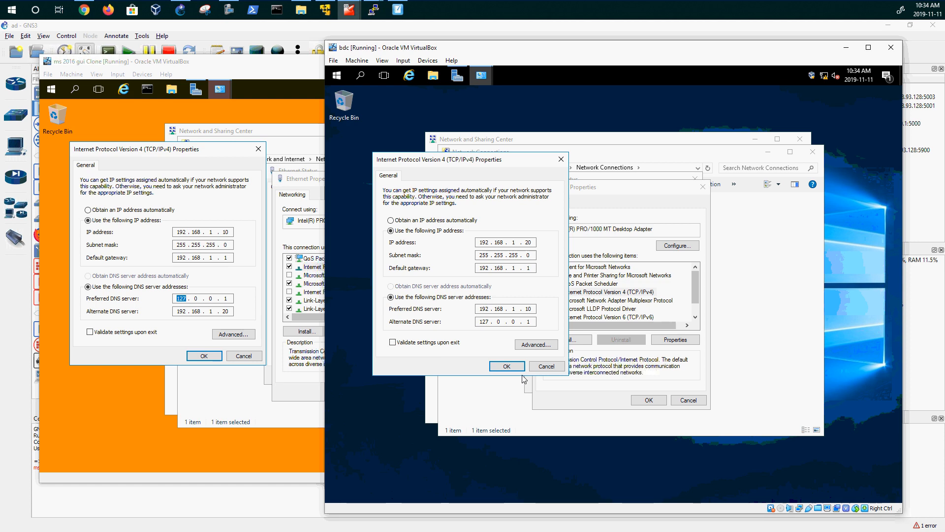
click(507, 367)
- Close bdc's adapter, status and network windows, and bring up Server Manager
click(649, 401)
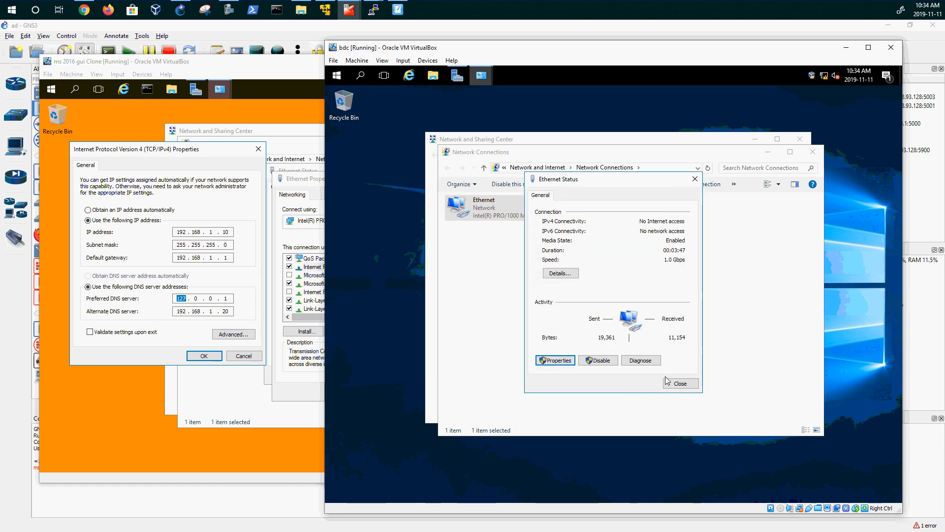
click(678, 383)
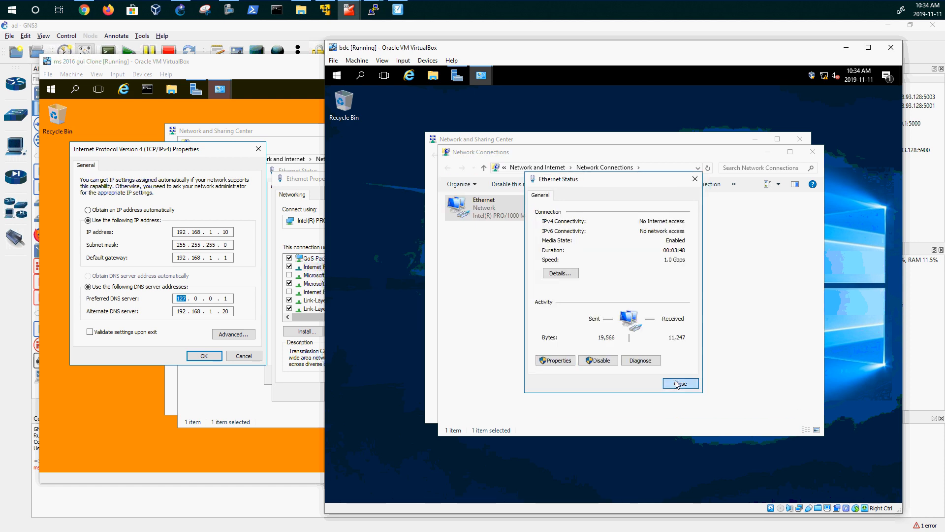
click(812, 151)
click(799, 139)
click(457, 75)
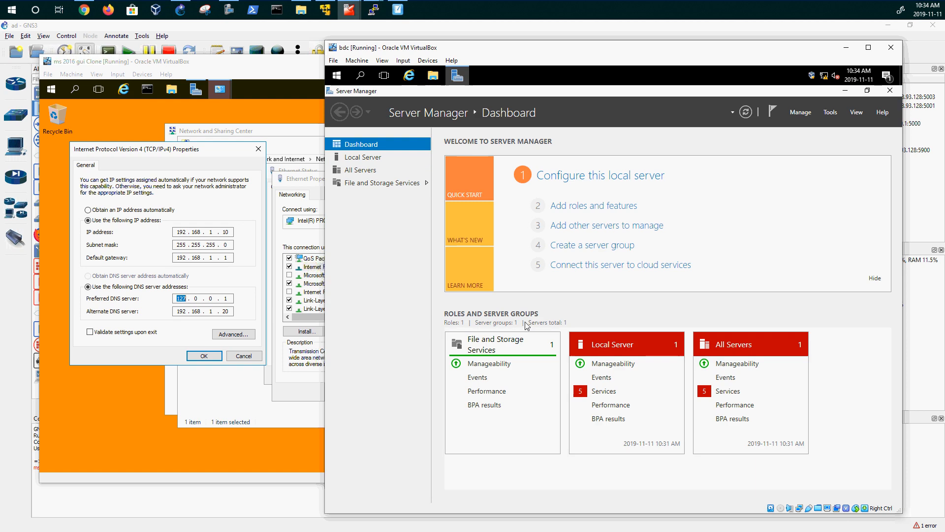
- On bdc's Local Server page, change Remote Desktop from Disabled to Allow remote connections, accepting the firewall warning
click(364, 157)
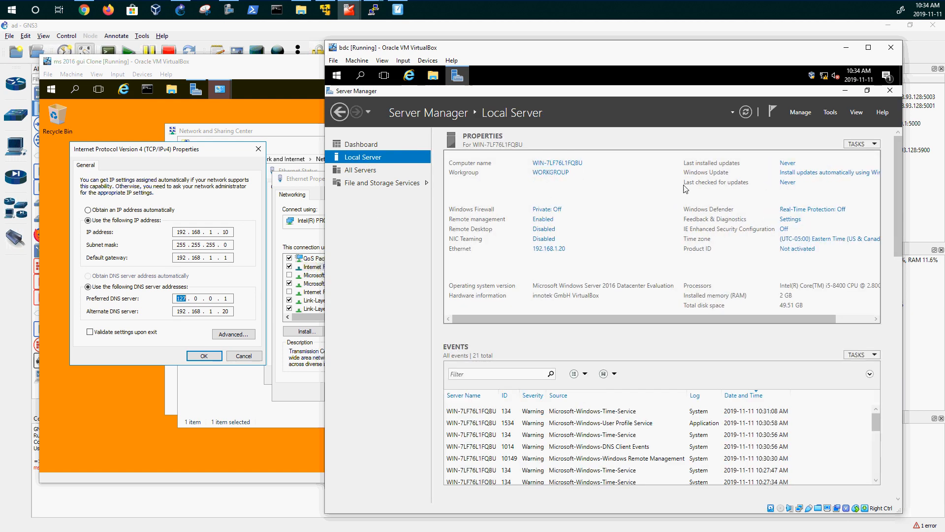
drag(787, 315, 855, 320)
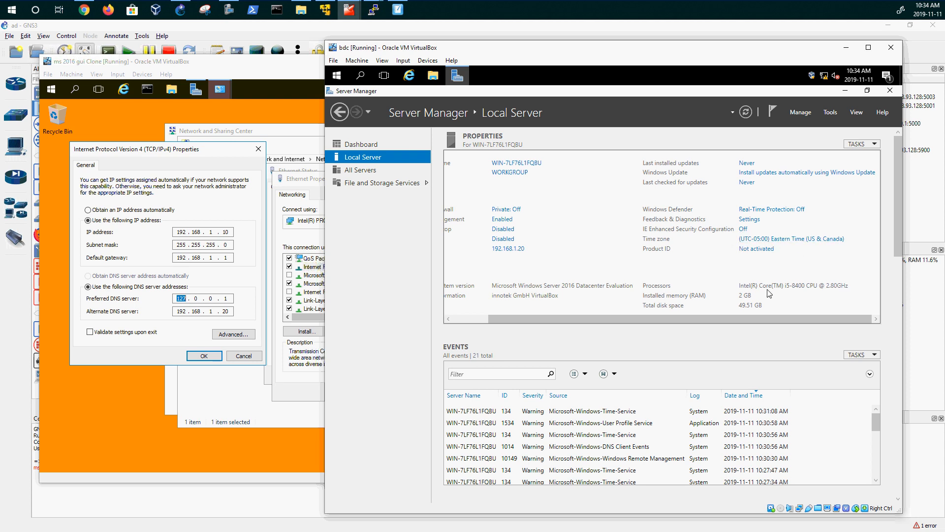
drag(724, 317, 574, 321)
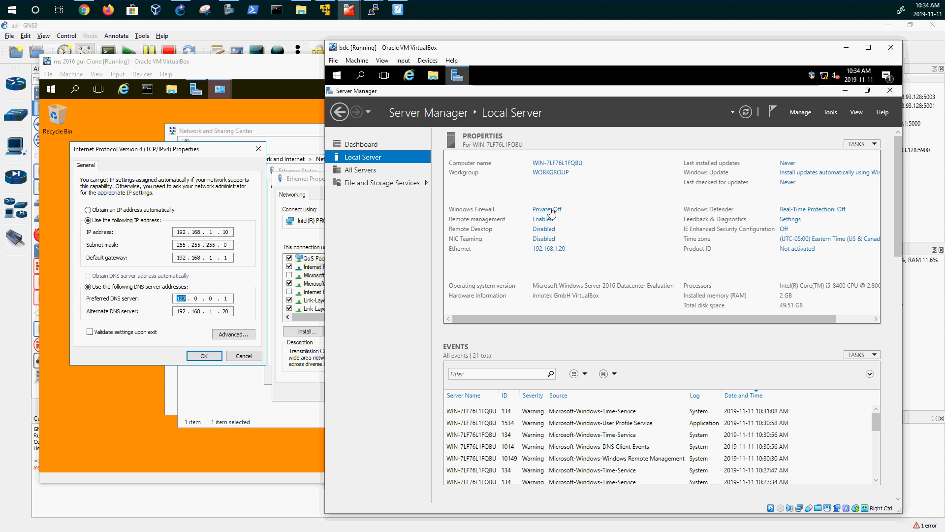
click(550, 233)
click(450, 326)
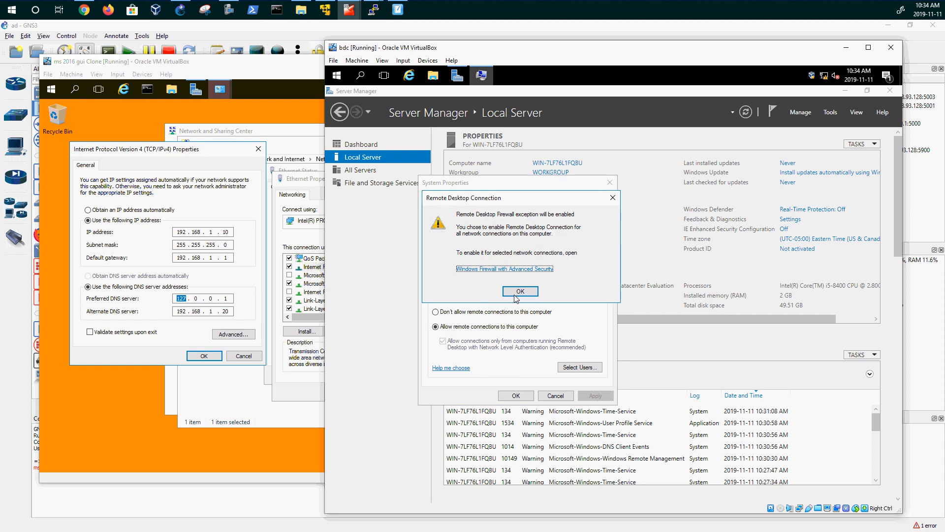
click(517, 294)
click(516, 395)
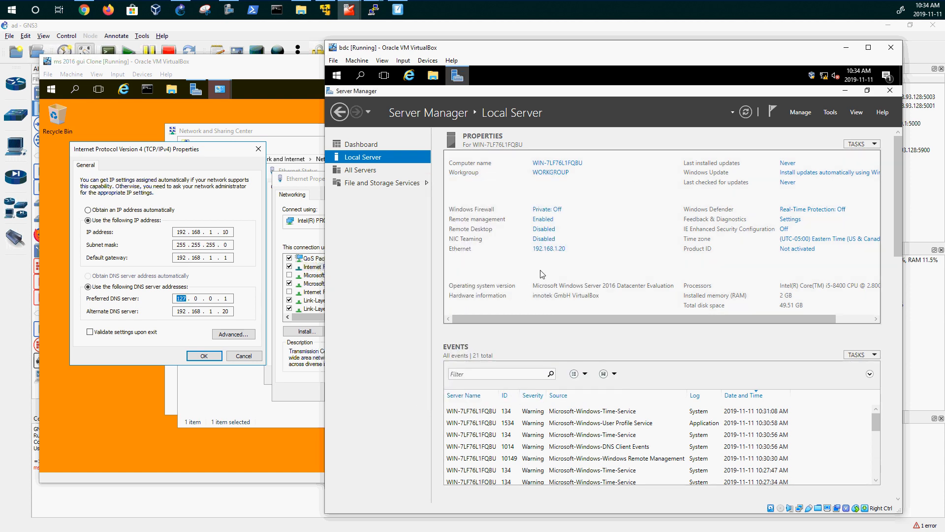
- Rename the second server's computer name to 'bdc'
click(537, 162)
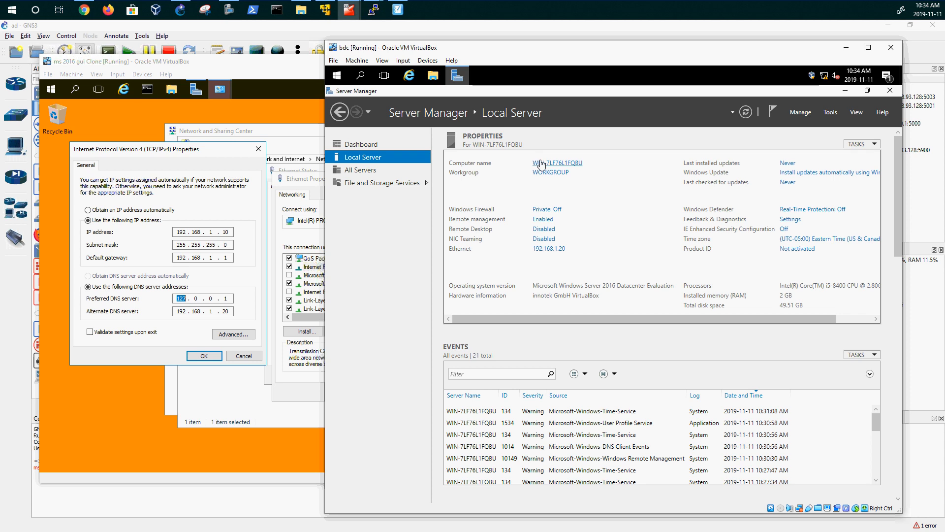
click(508, 219)
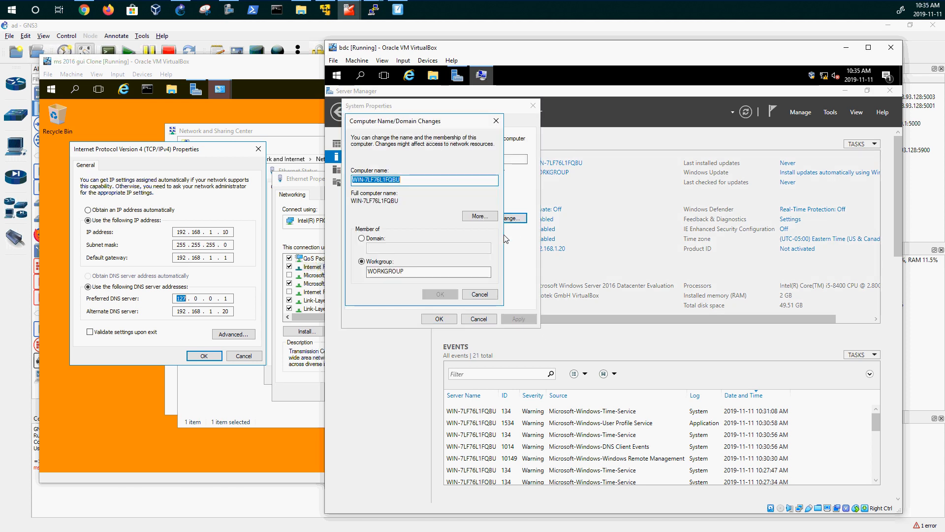
text(p)
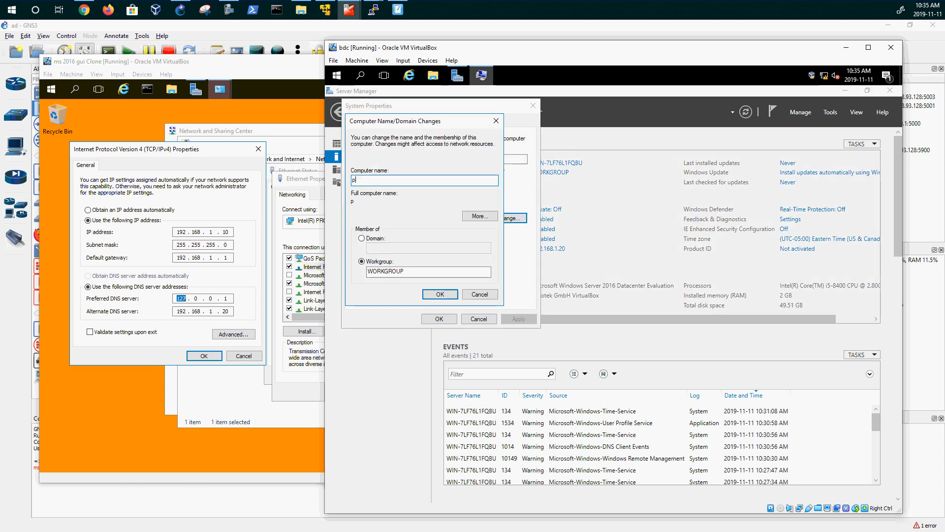
key(BackSpace)
text(bdc)
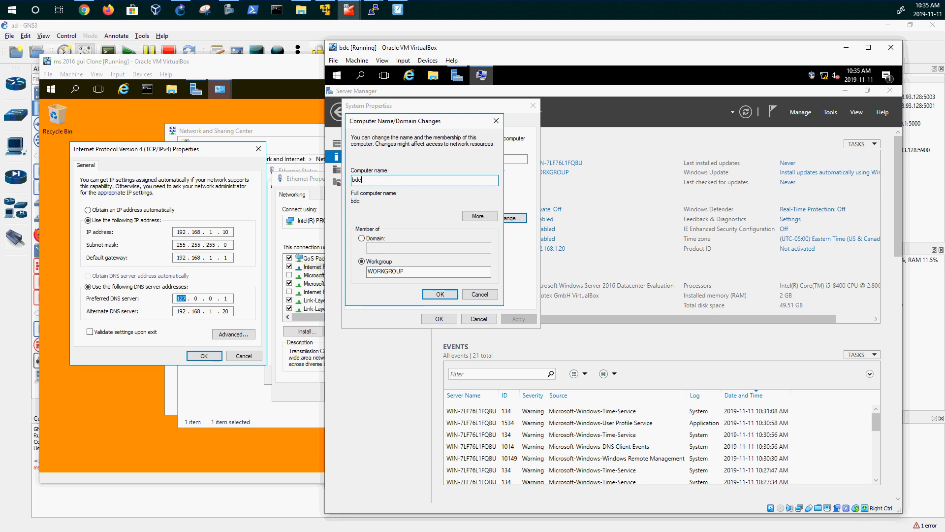
click(448, 294)
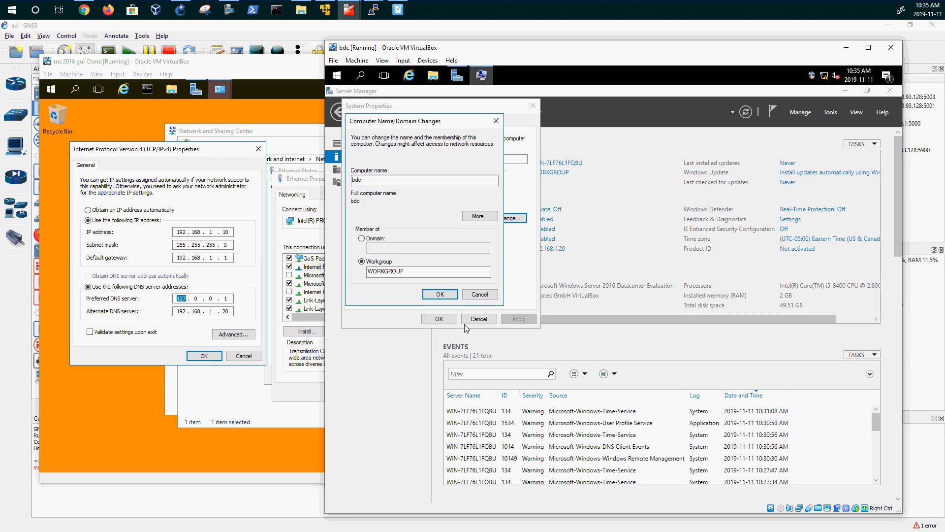
- Close the pdc's IPv4, adapter, Network Connections and Sharing Center windows
click(192, 155)
click(257, 151)
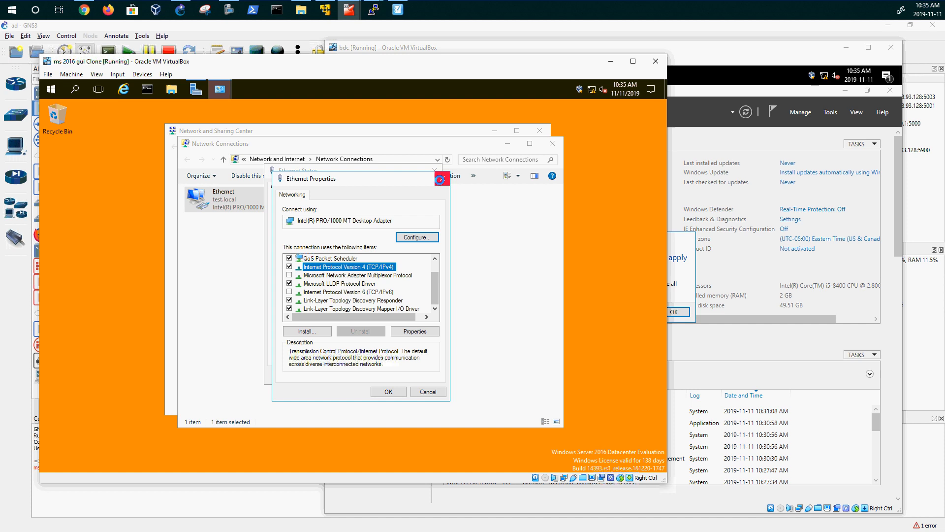
click(442, 179)
click(435, 169)
click(551, 144)
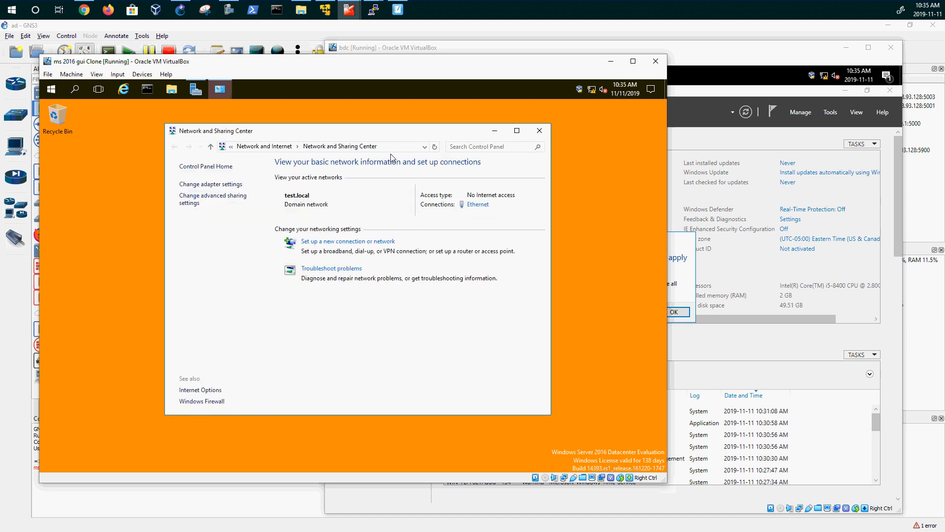
click(540, 131)
- Review the pdc's Local Server properties in Server Manager, then minimize it
click(195, 89)
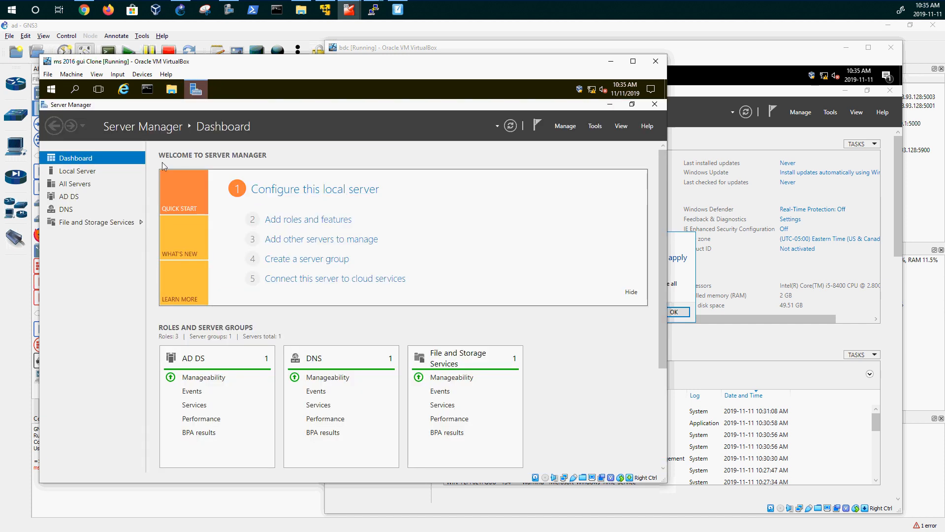
click(78, 171)
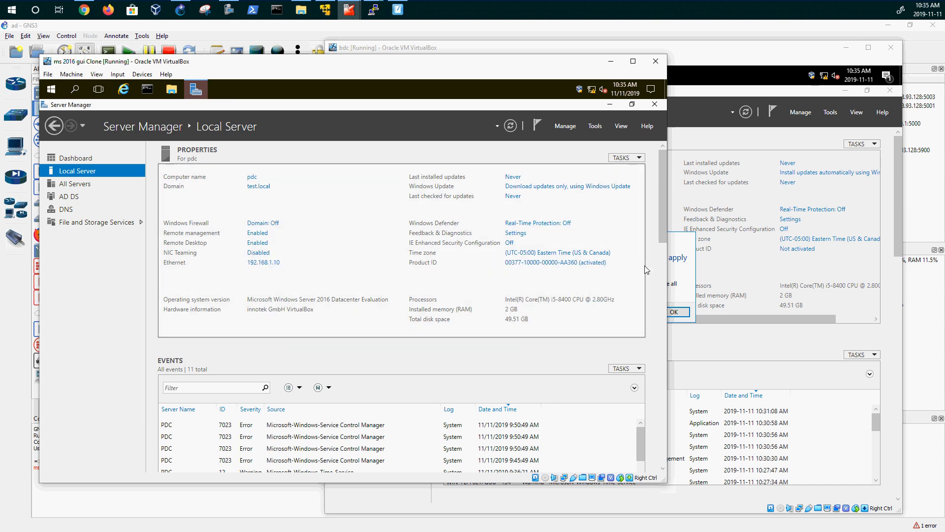
click(609, 104)
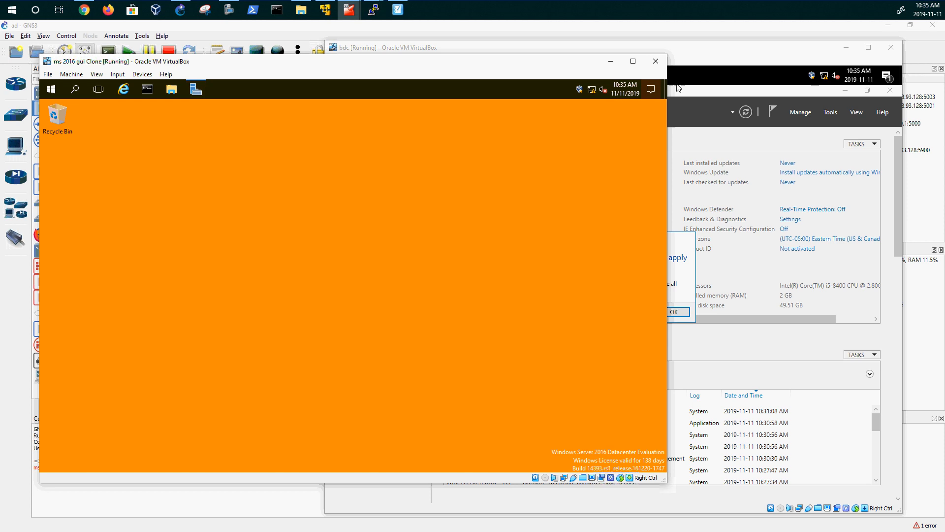
- Acknowledge the name-change restart notice and restart bdc now
click(709, 60)
click(674, 312)
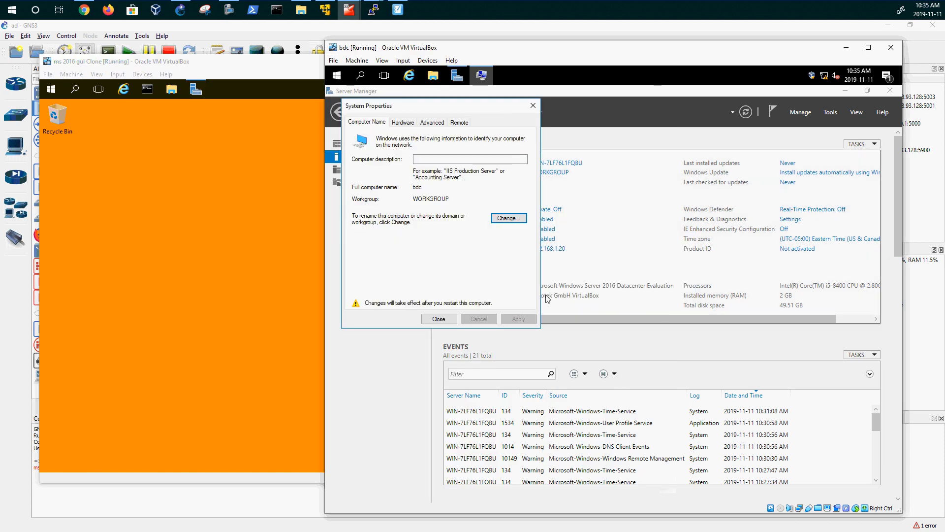
click(439, 319)
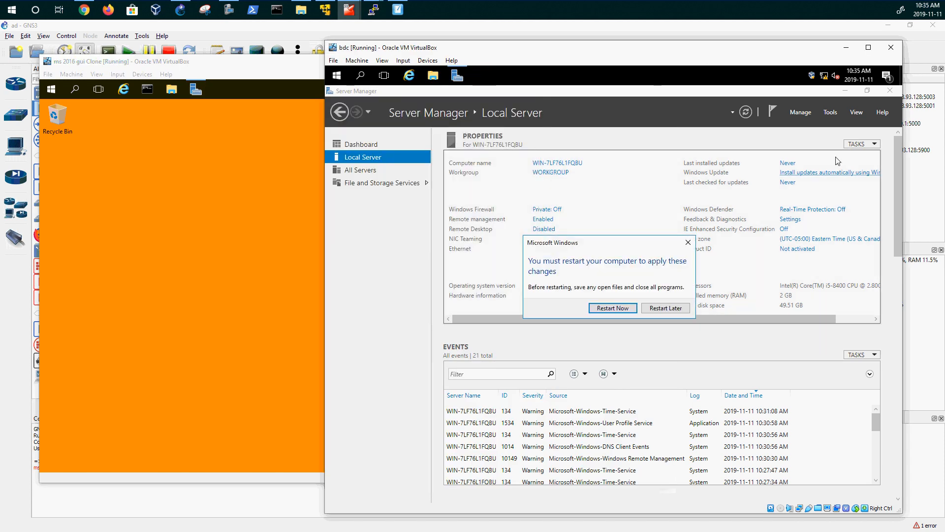
click(602, 309)
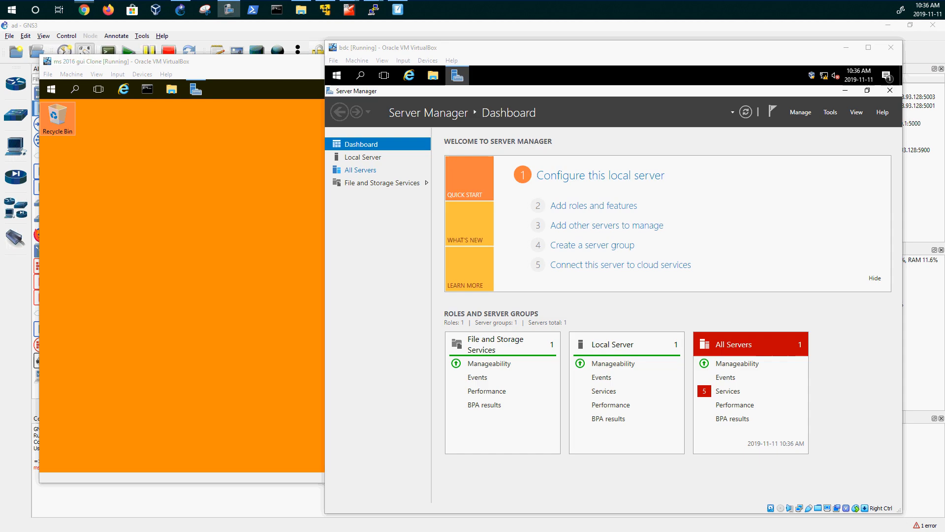
- Start Add Roles and Features, skip the intro page, keep role-based installation targeting bdc
click(602, 207)
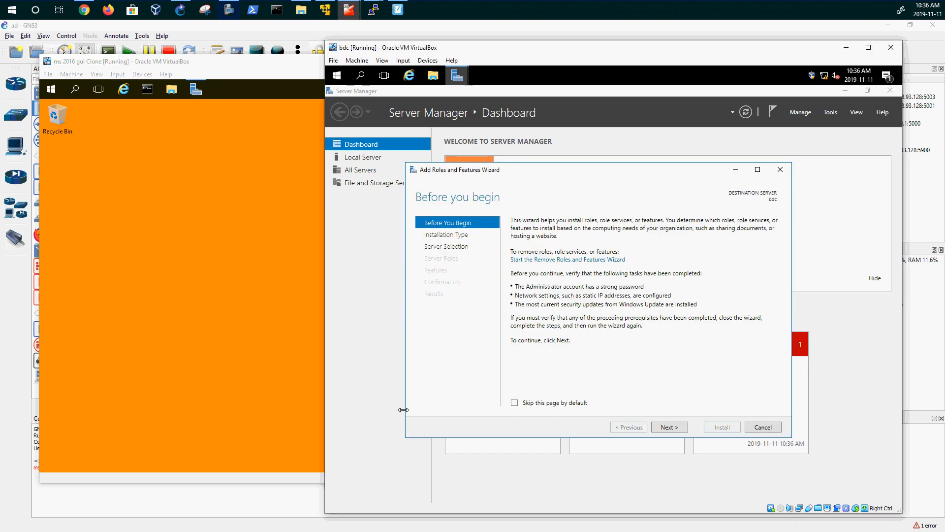
click(548, 402)
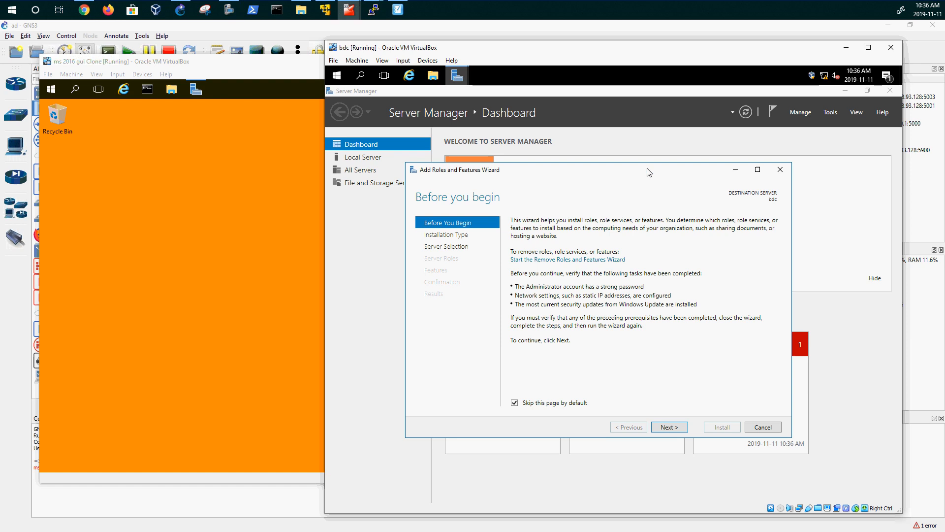
drag(695, 138, 696, 138)
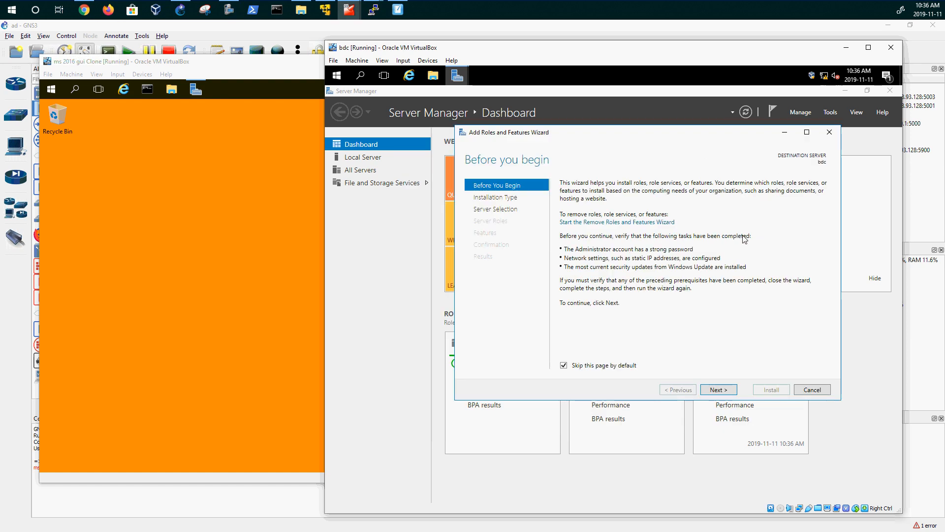
click(723, 389)
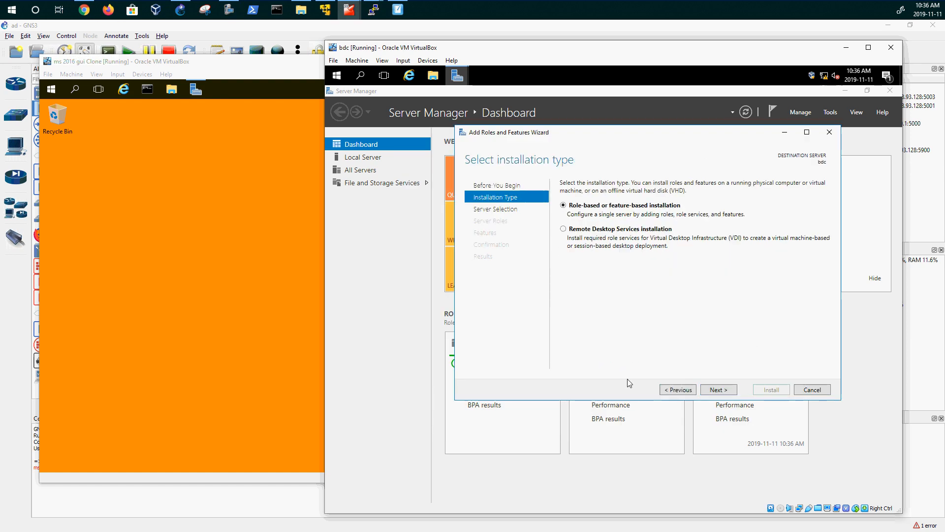
click(720, 391)
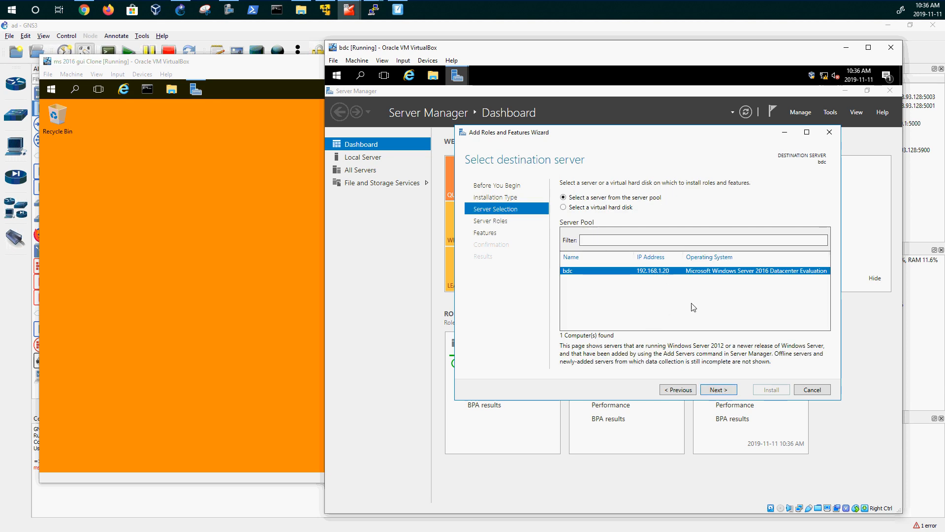
click(722, 392)
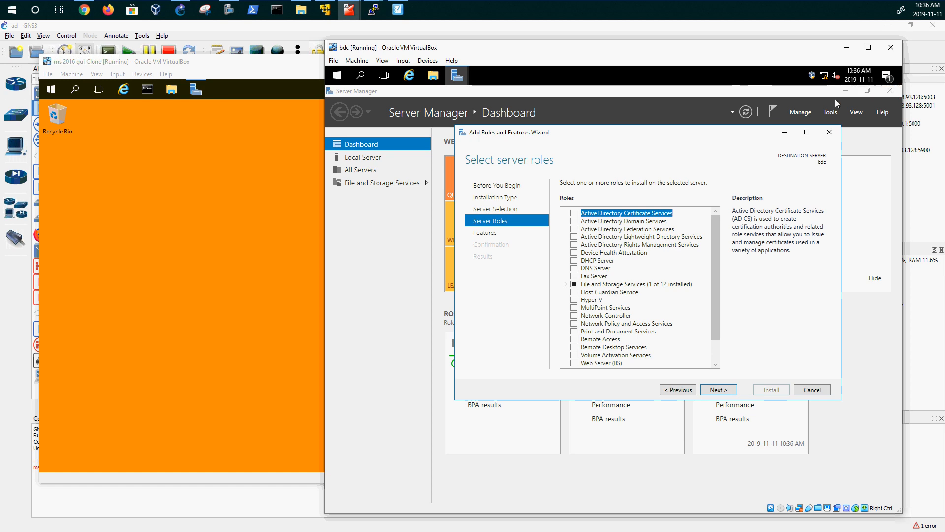
- Clear all pending notifications in bdc's Server Manager
drag(725, 137, 712, 155)
click(887, 77)
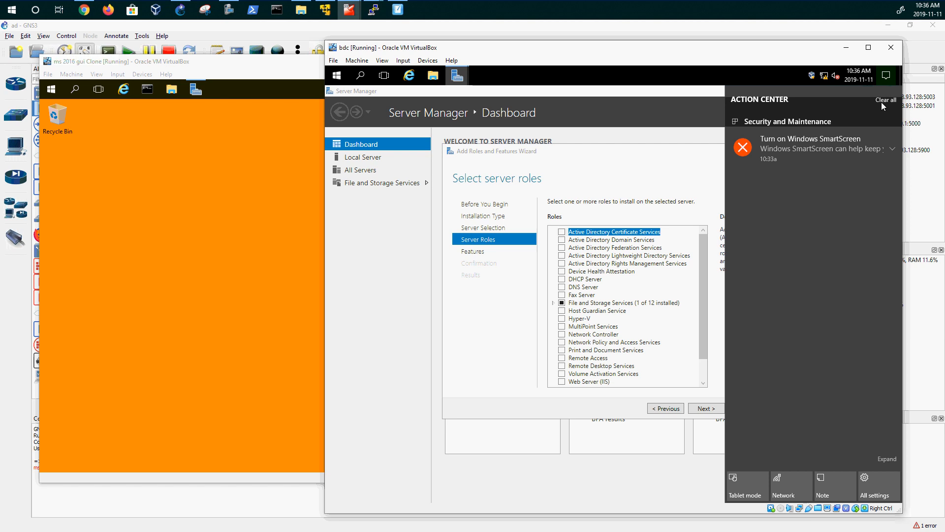
click(881, 102)
click(661, 91)
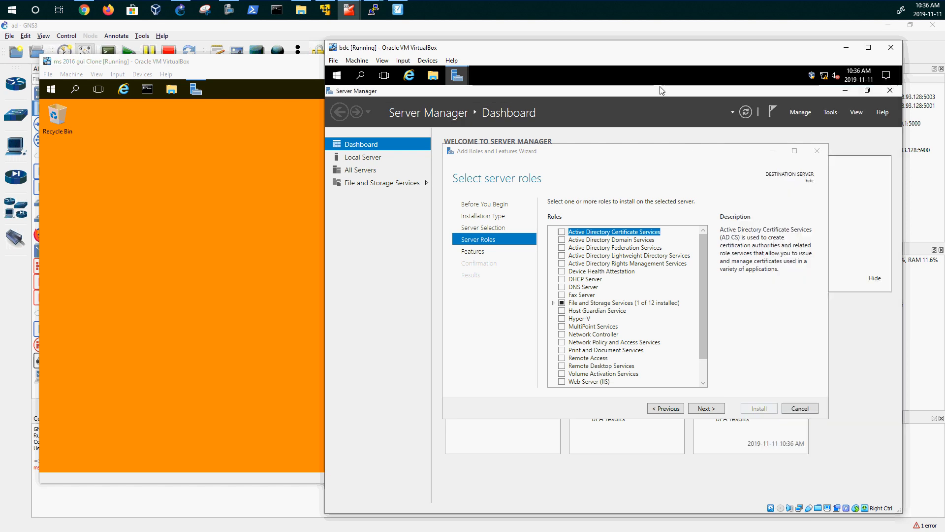
right_click(829, 78)
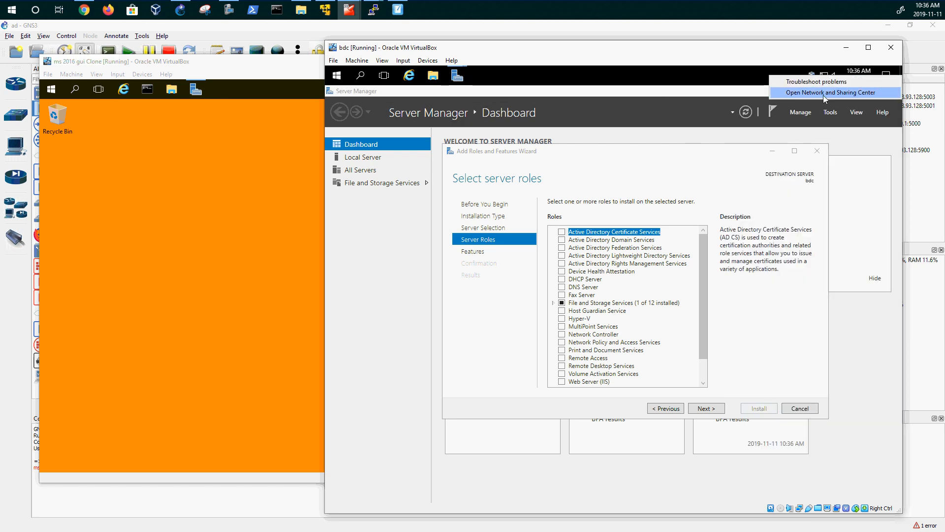
- Check bdc's advanced TCP/IP DNS list shows 192.168.1.10 and 127.0.0.1, then cancel out
click(823, 96)
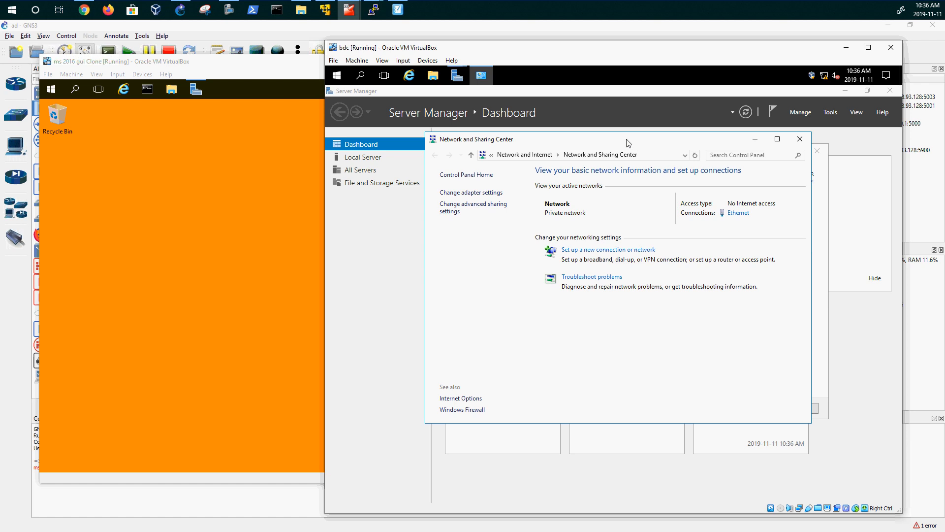
drag(628, 143, 605, 169)
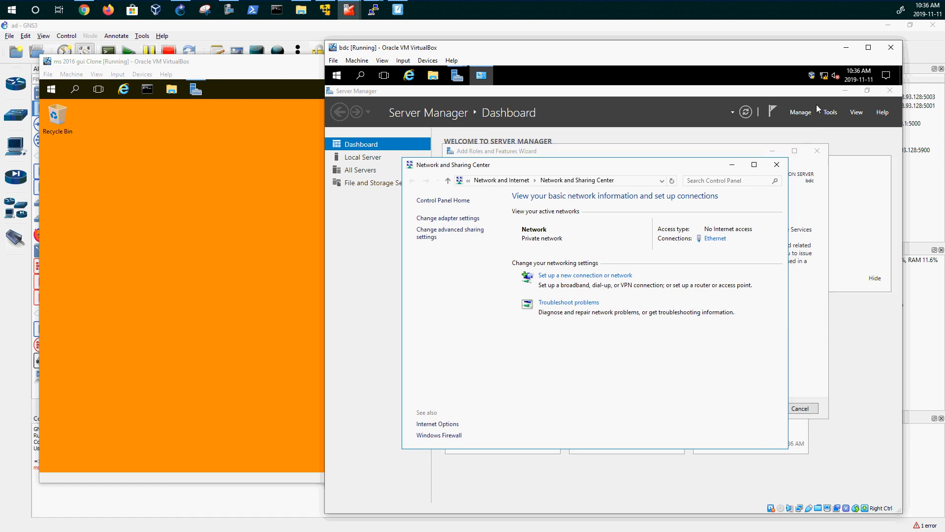
click(460, 219)
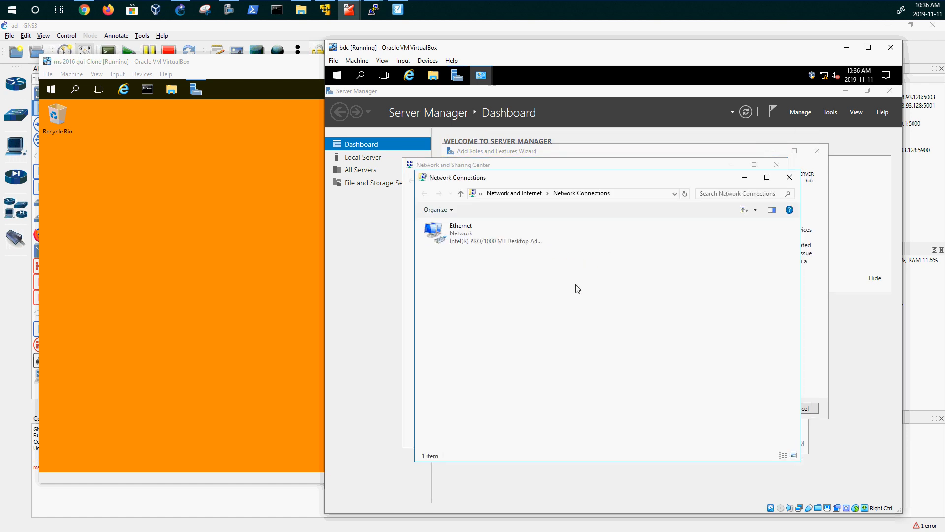
double_click(462, 244)
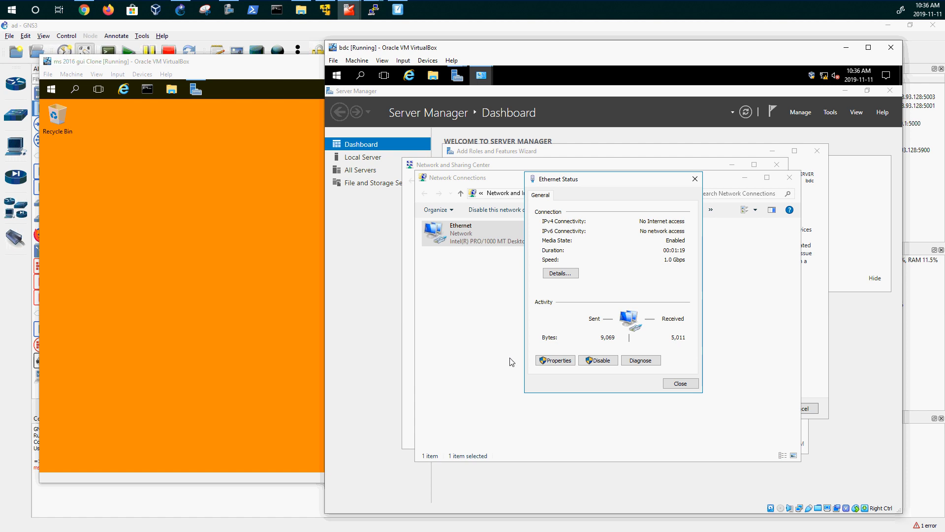
click(556, 361)
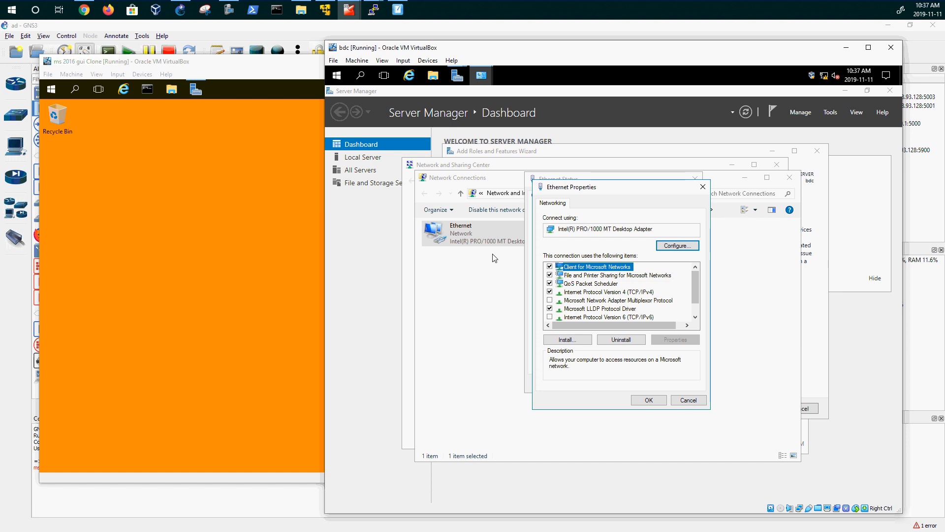
double_click(617, 293)
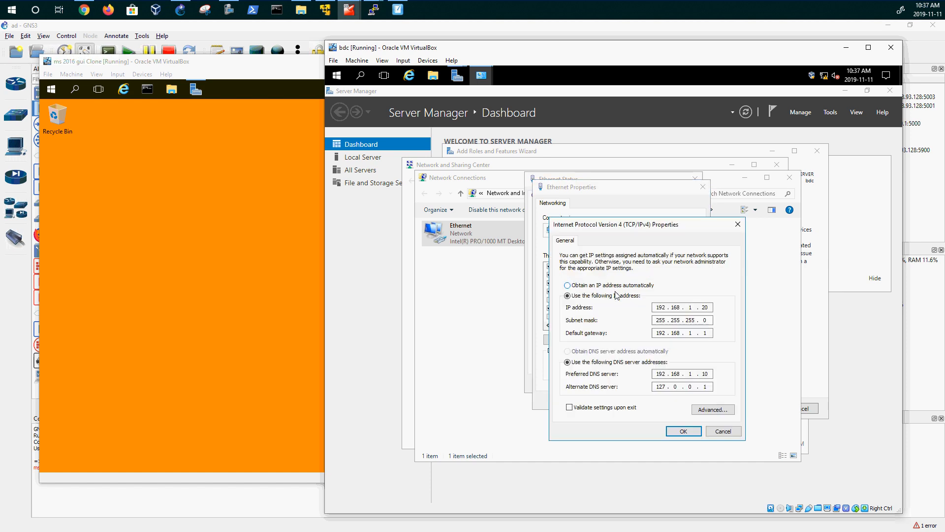
click(714, 412)
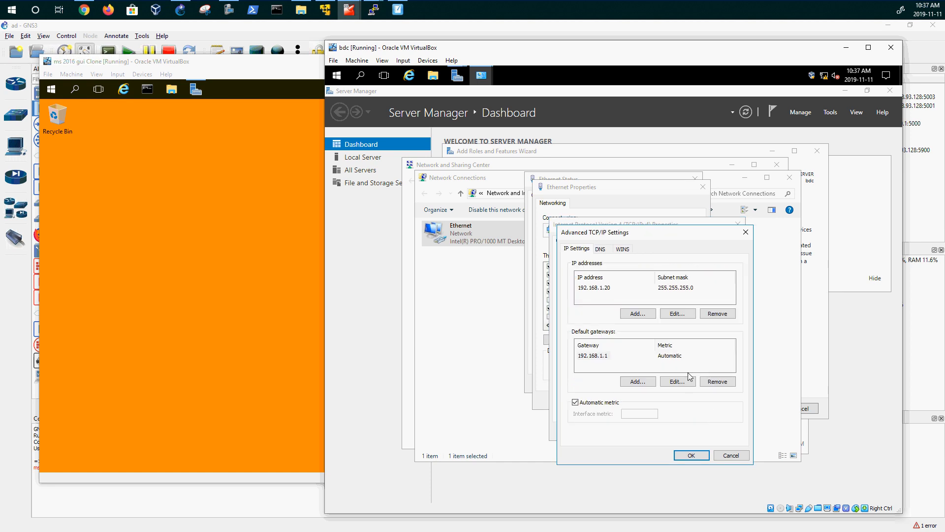
click(602, 249)
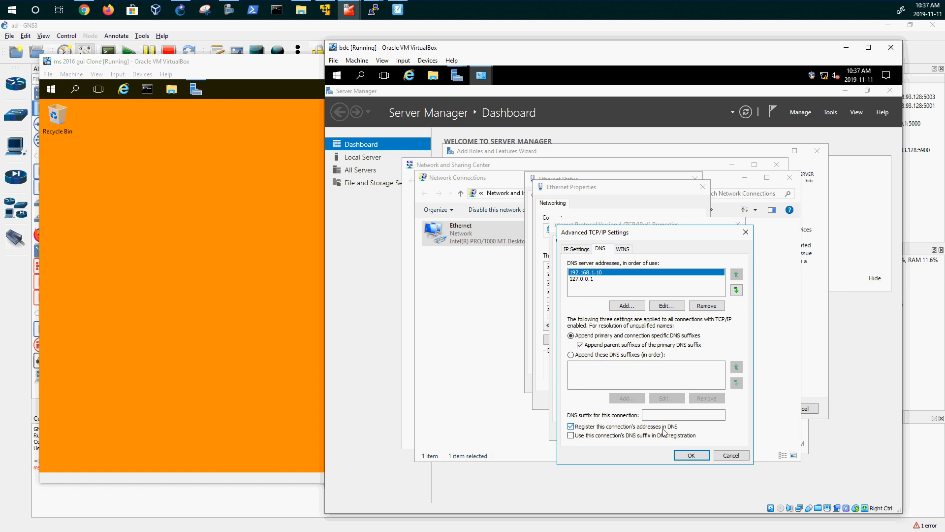
click(725, 454)
click(723, 433)
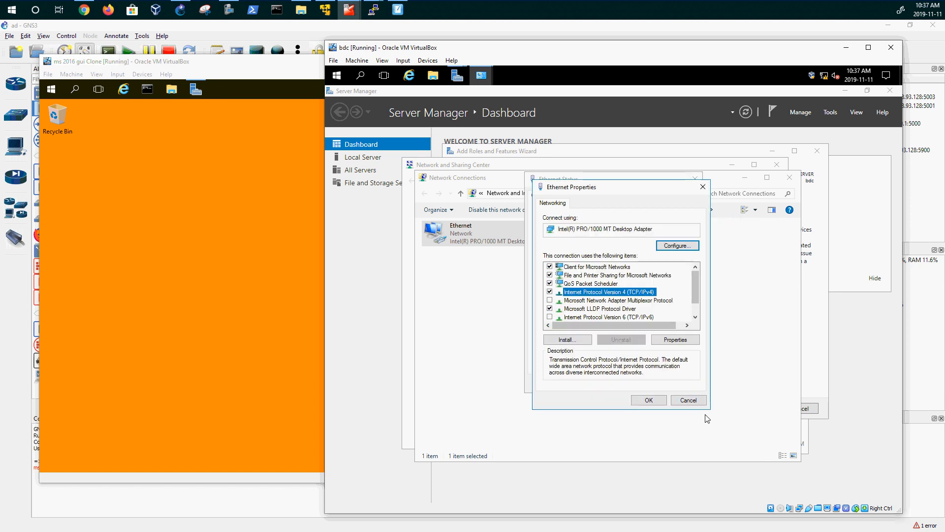
click(692, 402)
- Close bdc's Ethernet status, Network Connections and Sharing Center windows
click(680, 384)
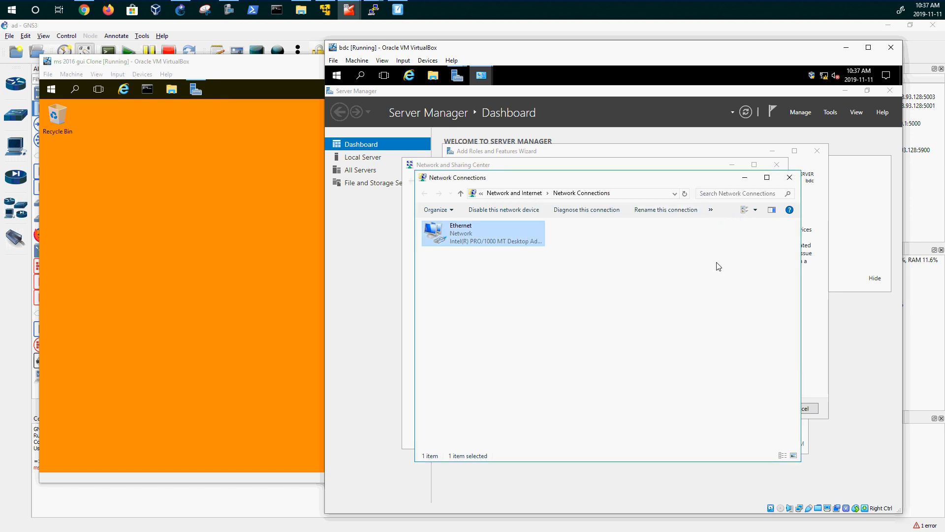
click(789, 177)
click(777, 165)
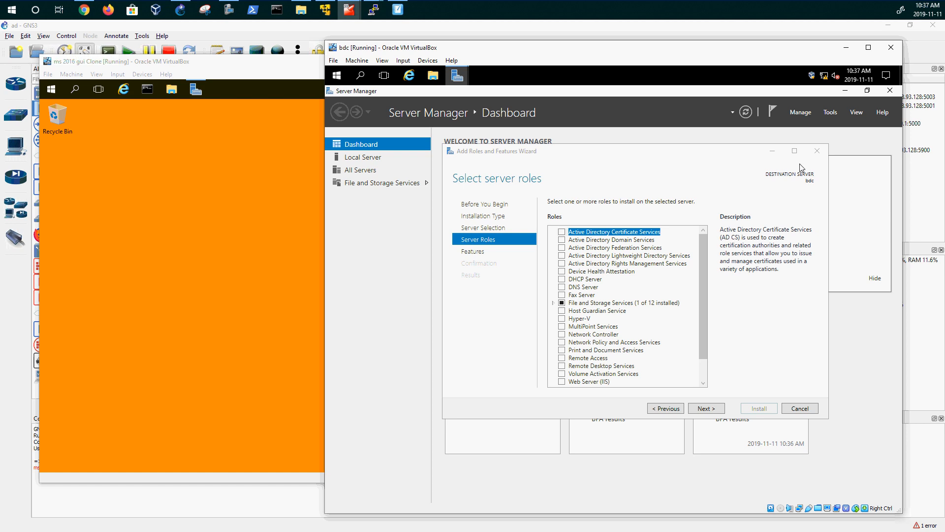
- On the pdc, restore Server Manager and launch DNS Manager from Tools
click(220, 198)
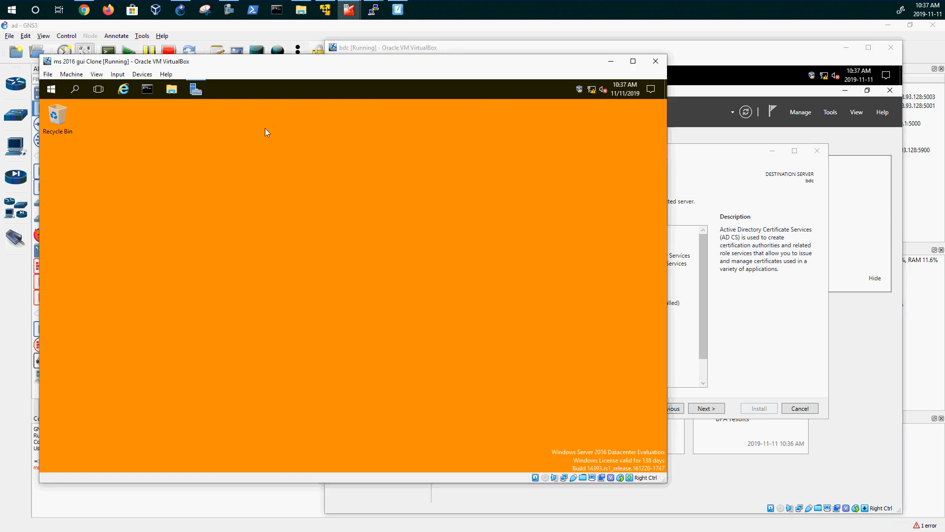
click(195, 89)
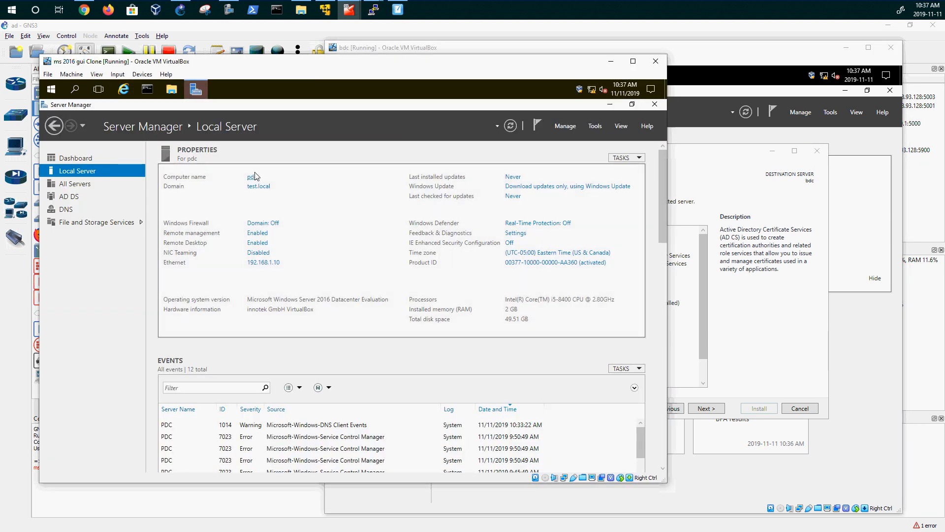
click(610, 105)
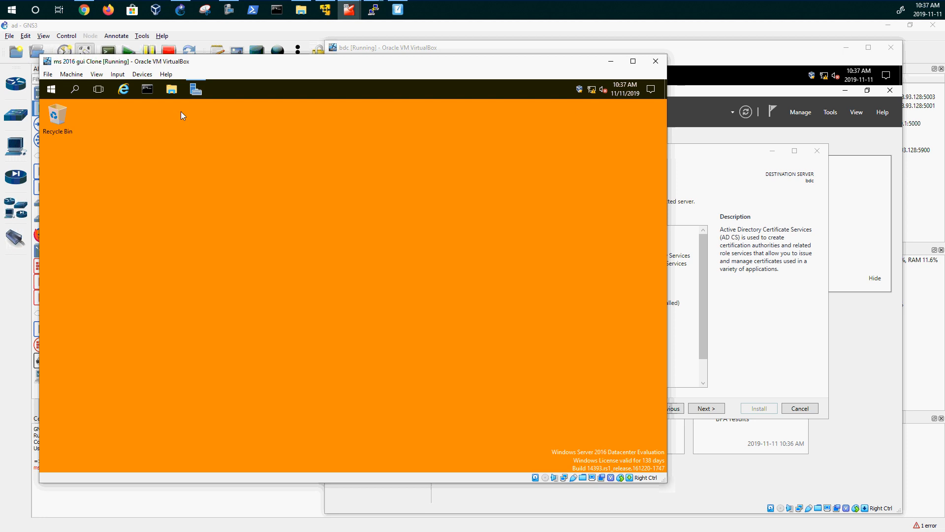
click(195, 88)
click(592, 127)
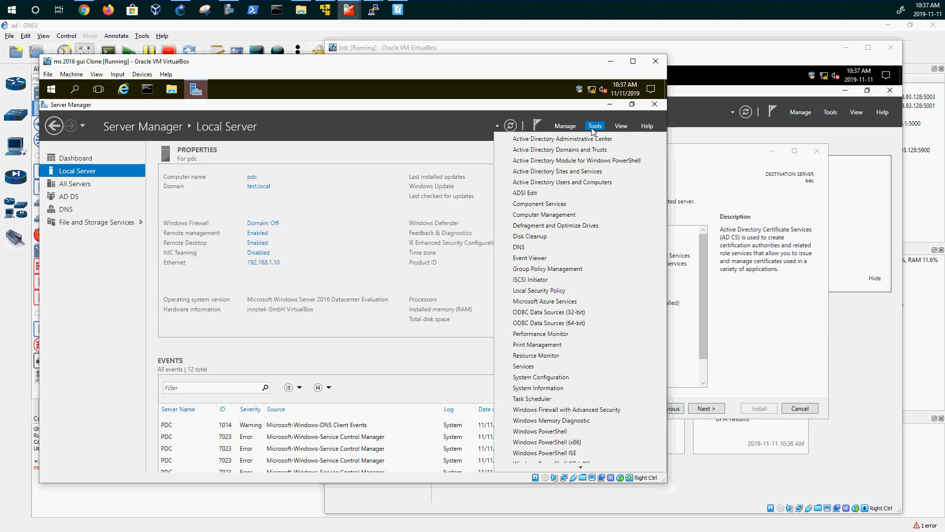
click(521, 247)
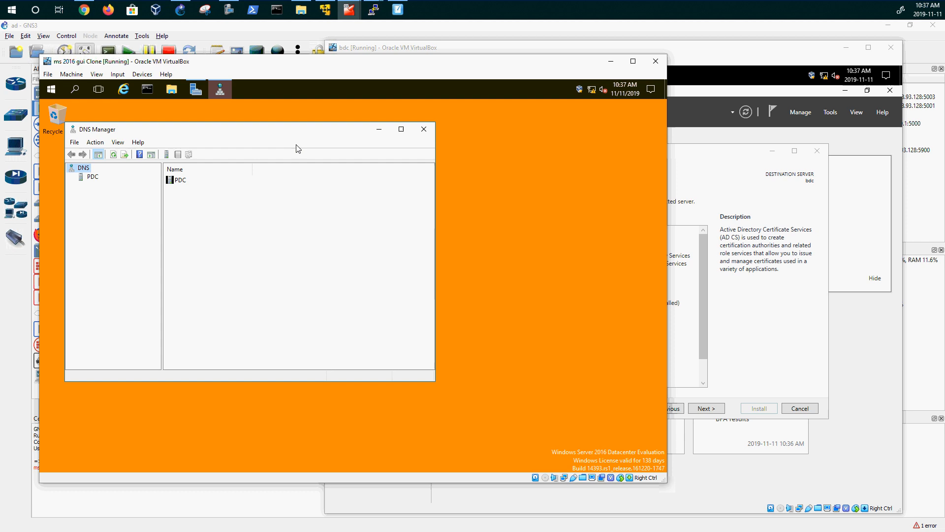
- Maximize DNS Manager, expand PDC's lookup zones, and list the test.local zone records
click(401, 129)
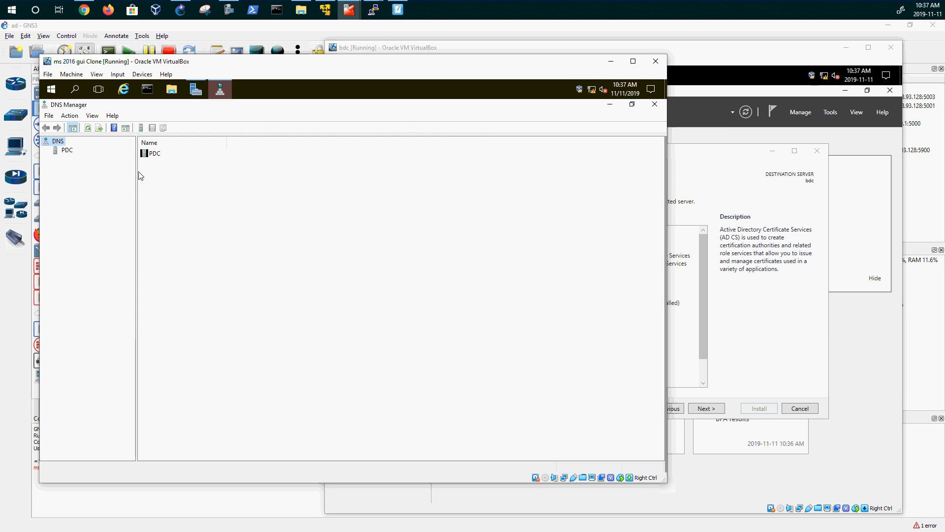
click(67, 153)
click(46, 150)
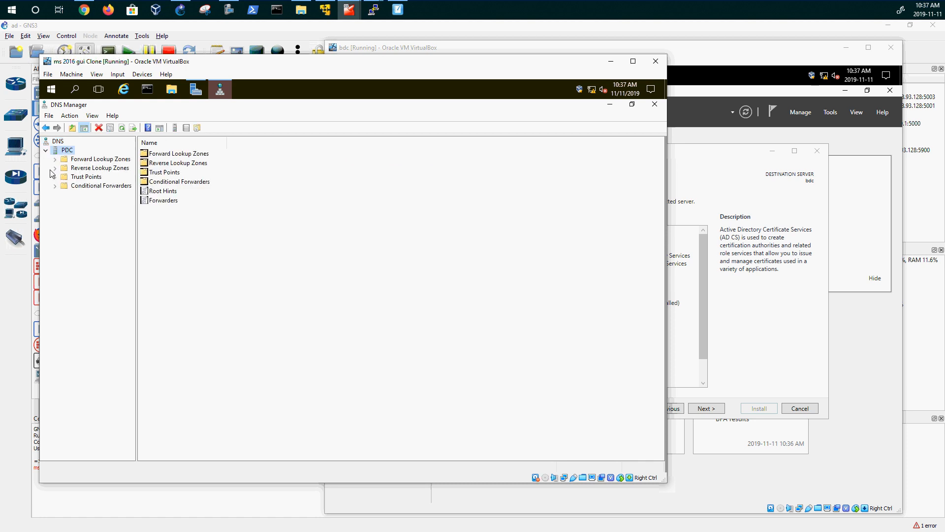
double_click(58, 159)
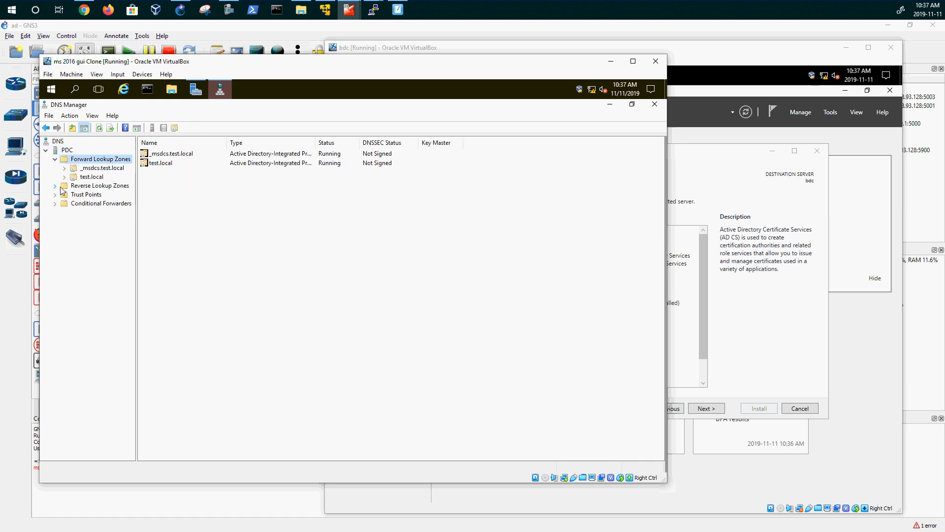
click(63, 186)
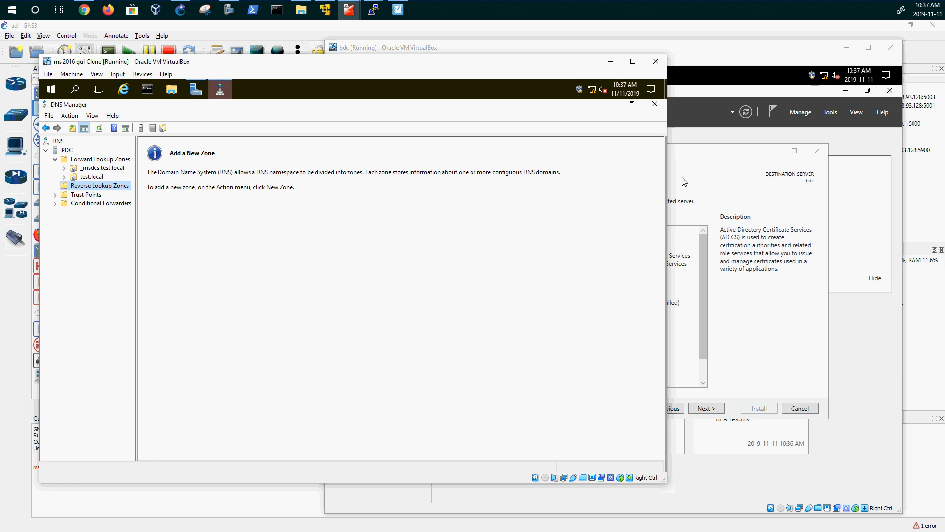
click(89, 177)
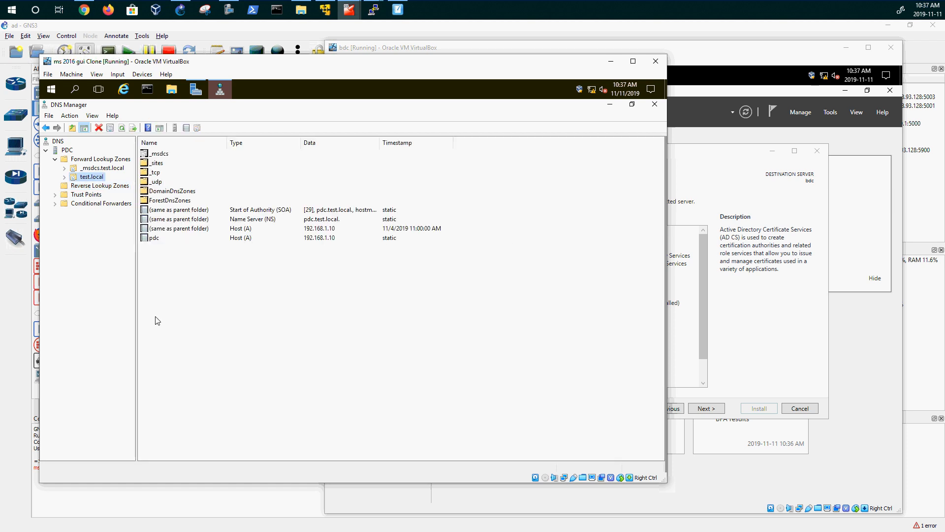
- Inspect PDC DNS interfaces, the 192.168.1.20 forwarder and root hints, widen the FQDN column, then go to SMART Notebook
right_click(73, 153)
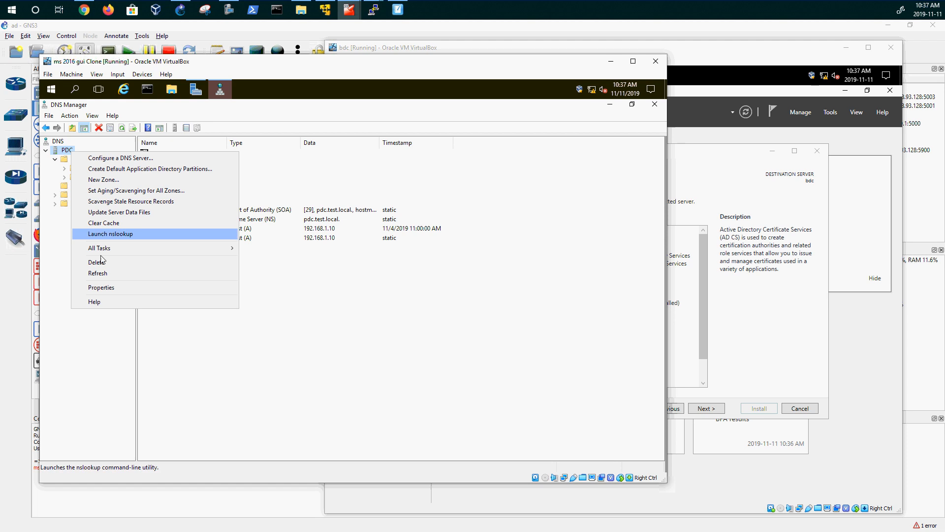
click(118, 288)
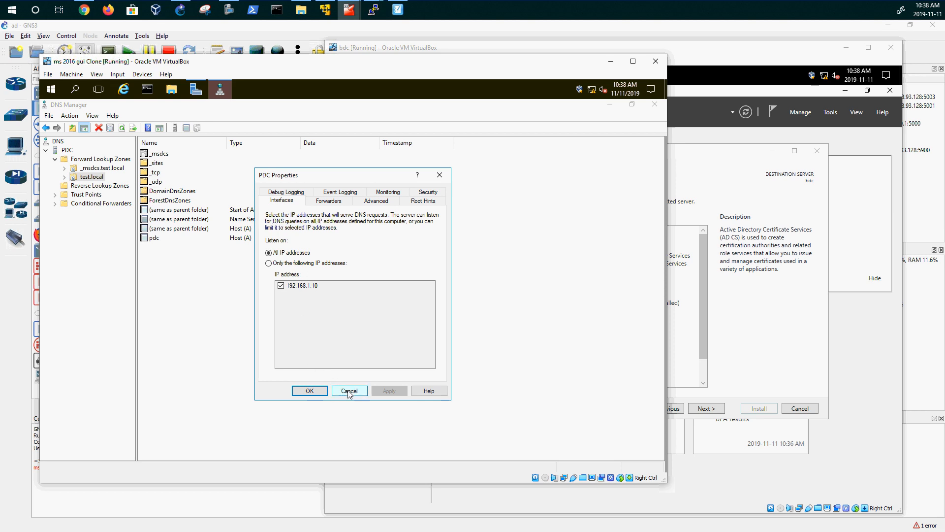
click(339, 202)
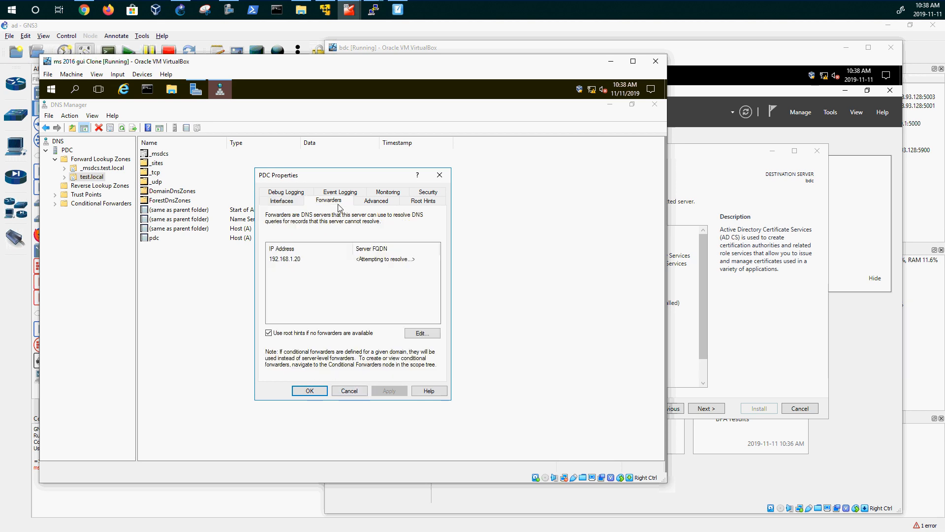
click(430, 202)
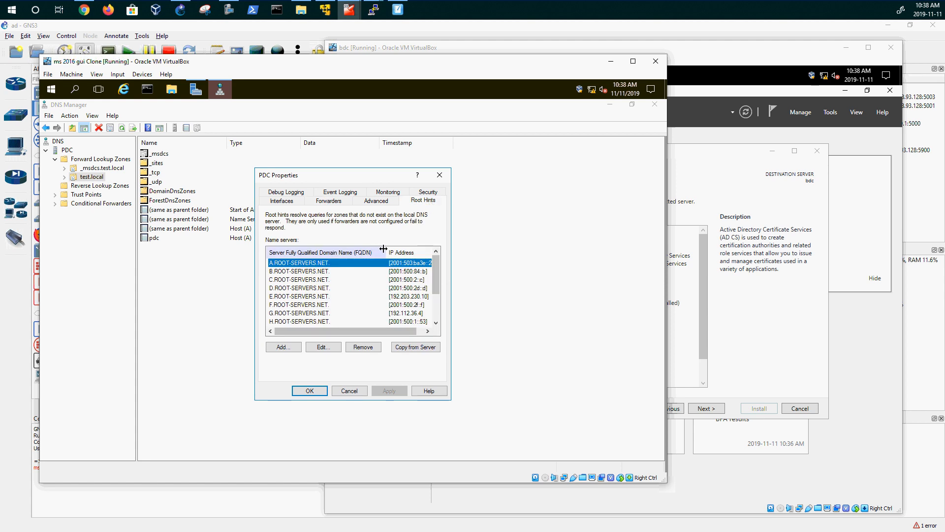
drag(387, 251, 365, 252)
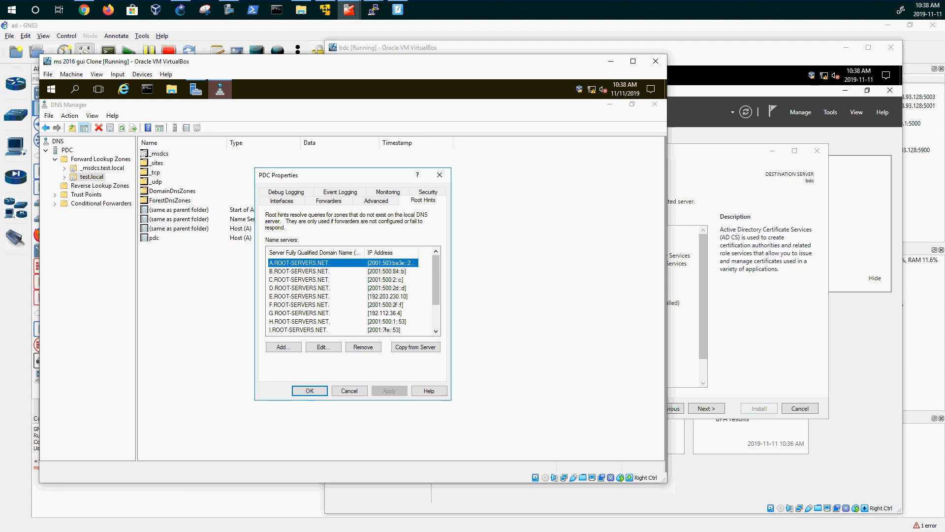
click(397, 10)
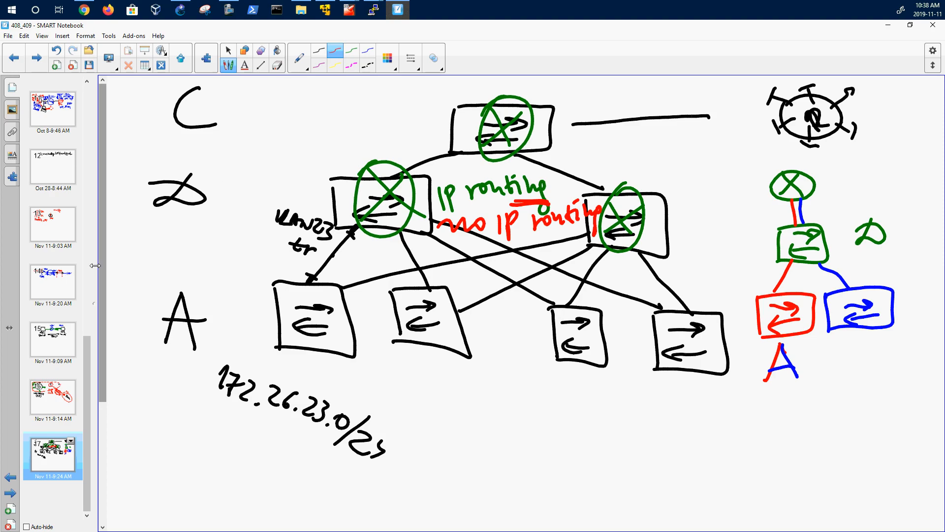
- Page back through the notebook to an early Group 1 lesson page
click(66, 298)
click(62, 236)
click(62, 178)
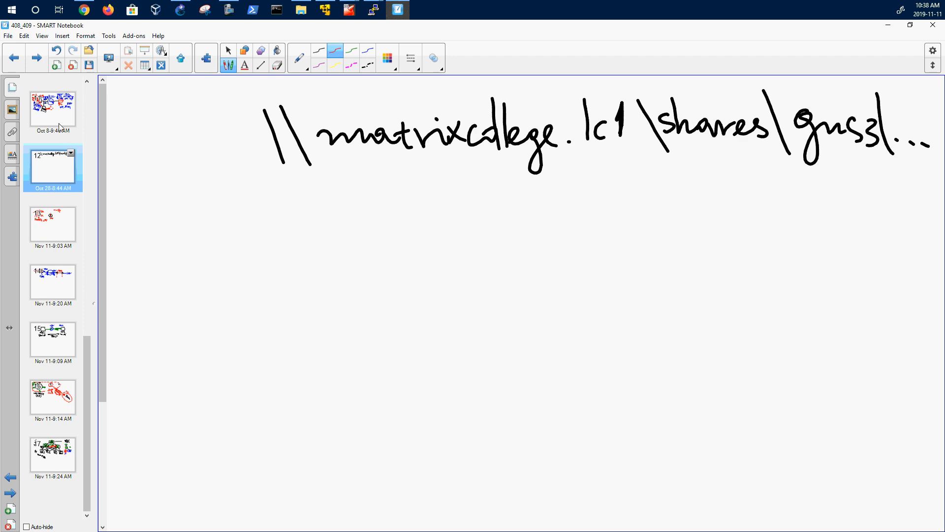
click(54, 118)
scroll(49, 128, up, 10)
click(41, 229)
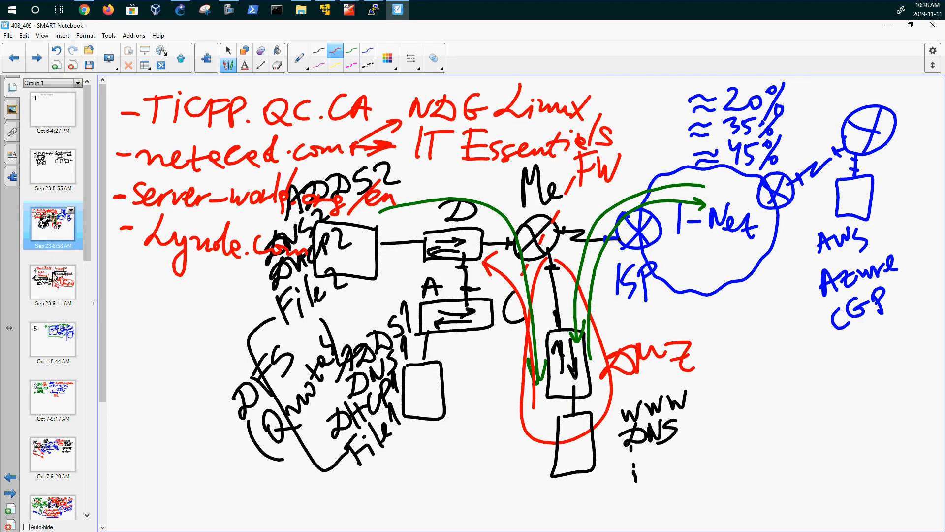
- View the resource sites, VBox NAT, DNS notes and DNS diagram pages, then return to the pdc VM
click(55, 274)
click(54, 347)
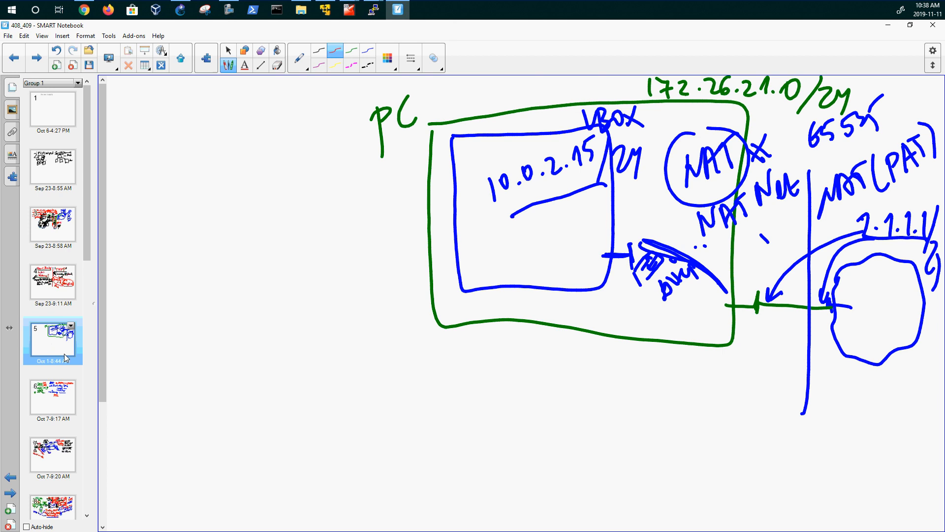
click(53, 397)
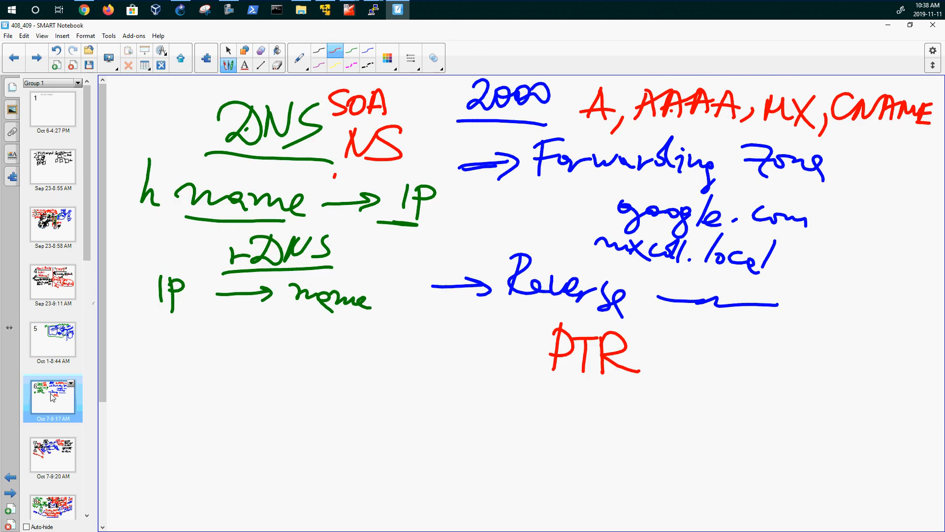
click(48, 446)
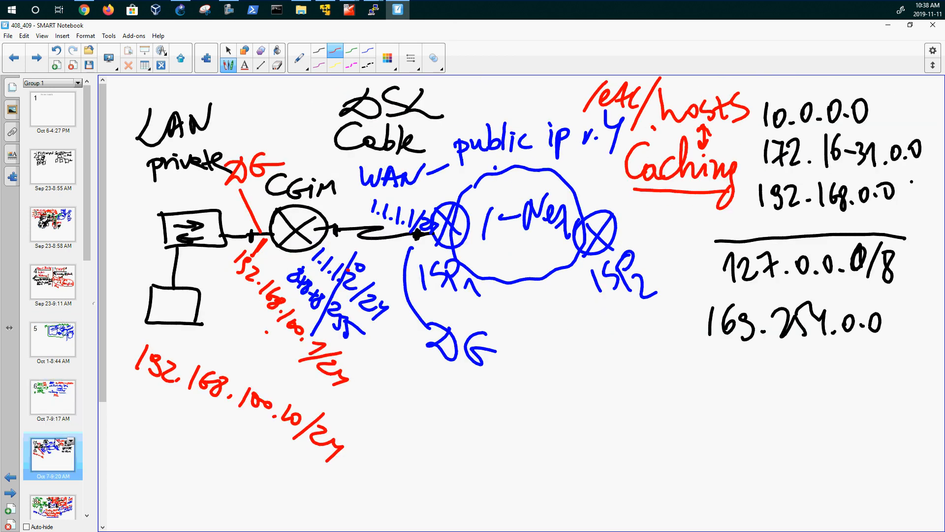
scroll(59, 342, down, 5)
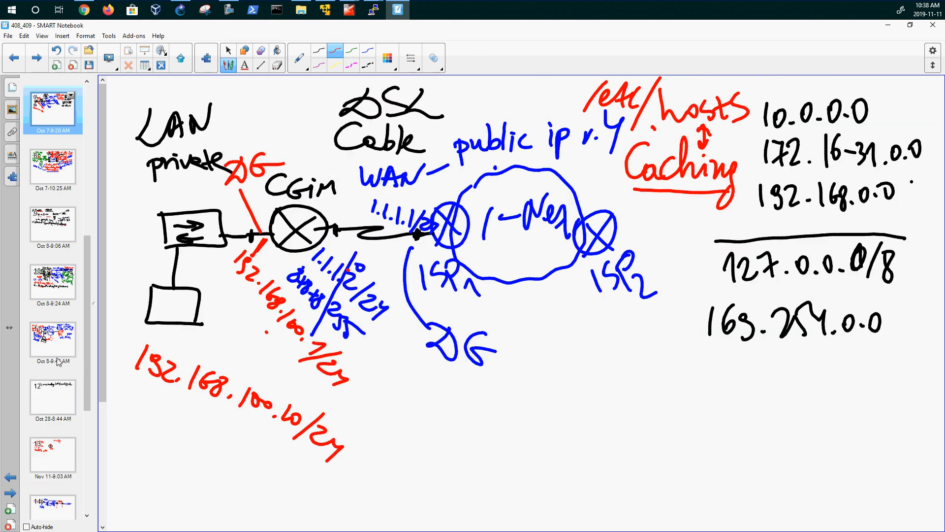
click(69, 179)
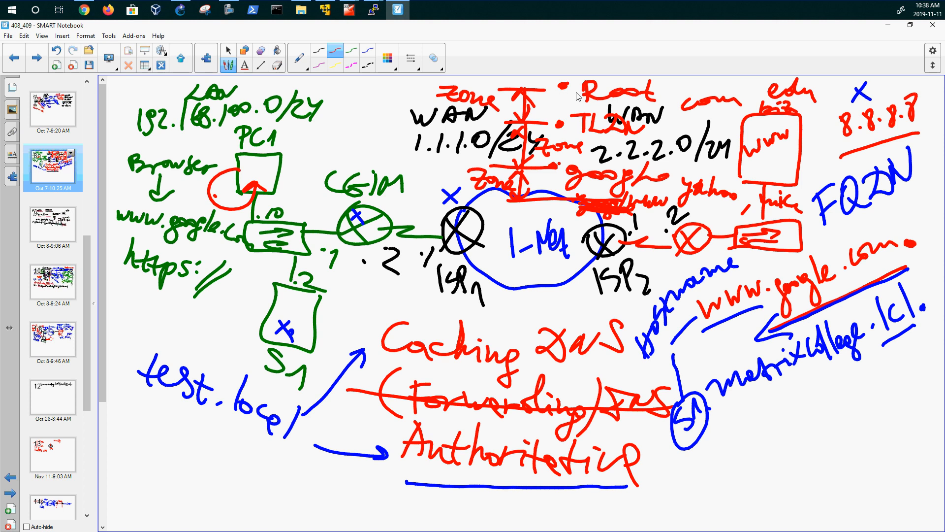
click(53, 345)
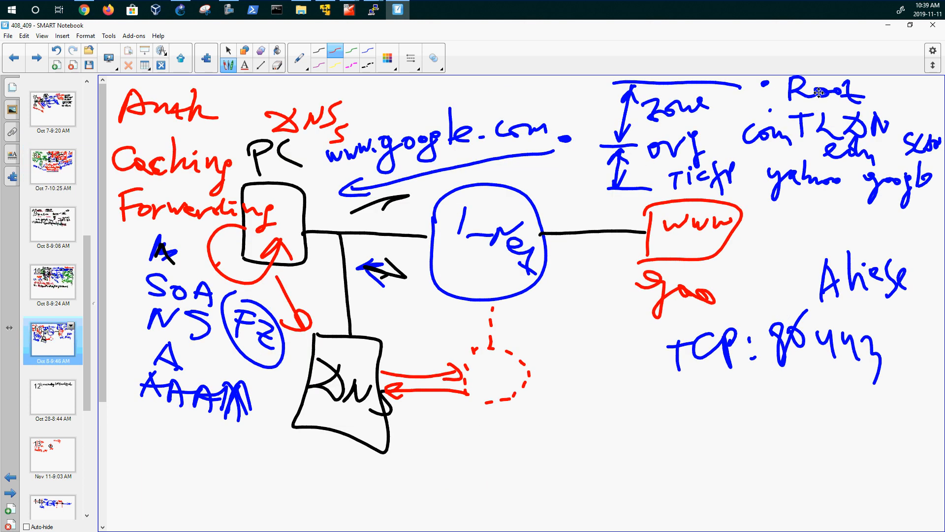
click(349, 9)
click(338, 69)
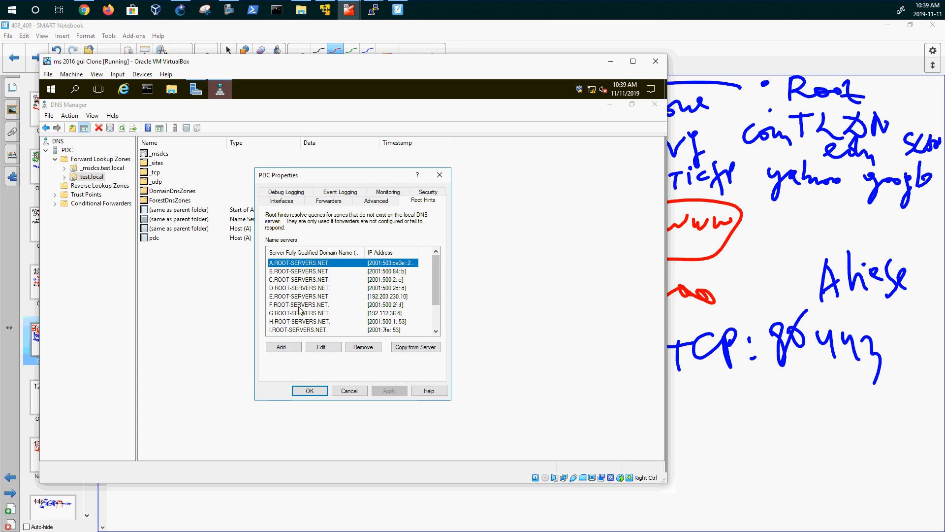
- Scroll the root hints, select the 192.168.1.20 BDC forwarder, cancel PDC Properties and minimize SMART Notebook
drag(435, 282, 432, 315)
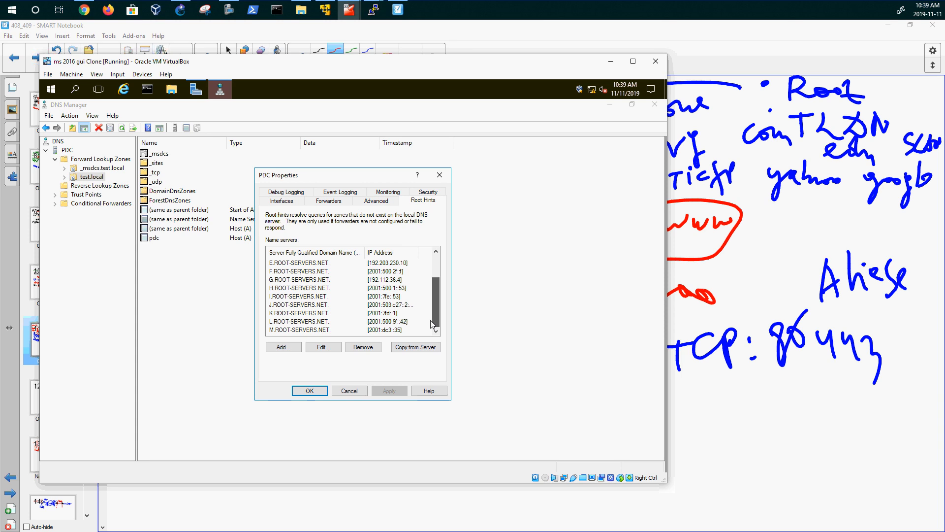
drag(432, 324, 435, 279)
click(328, 203)
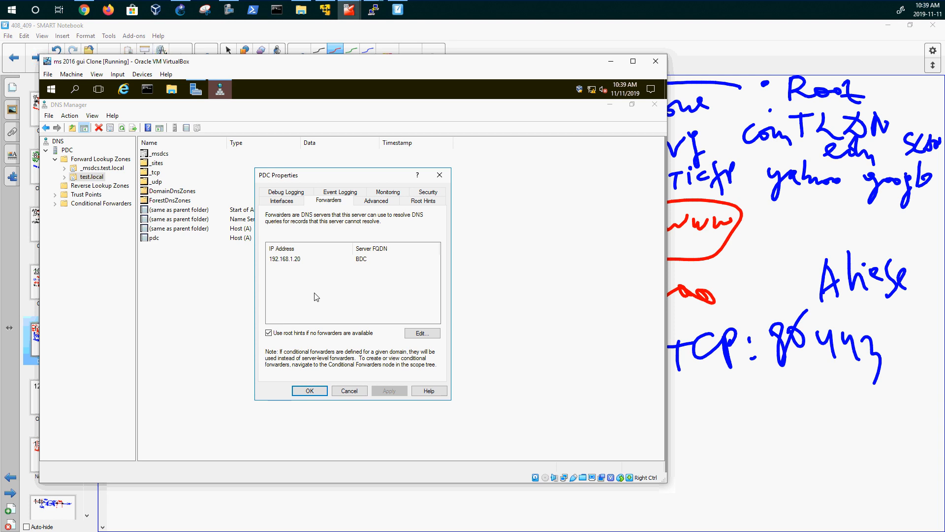
click(296, 261)
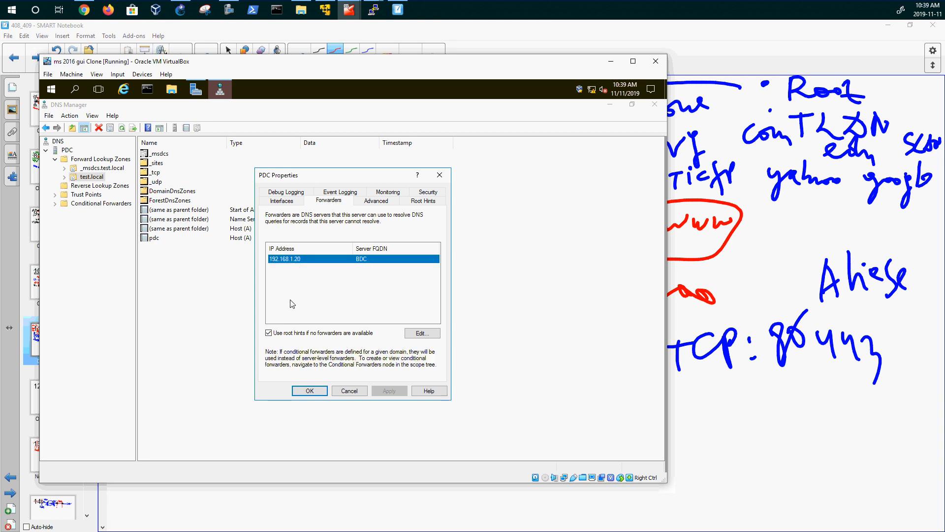
click(353, 391)
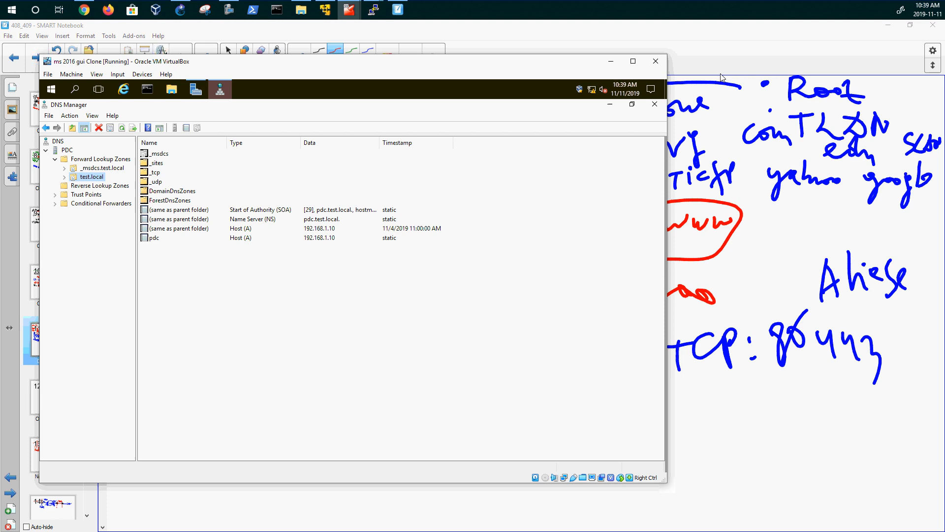
click(892, 24)
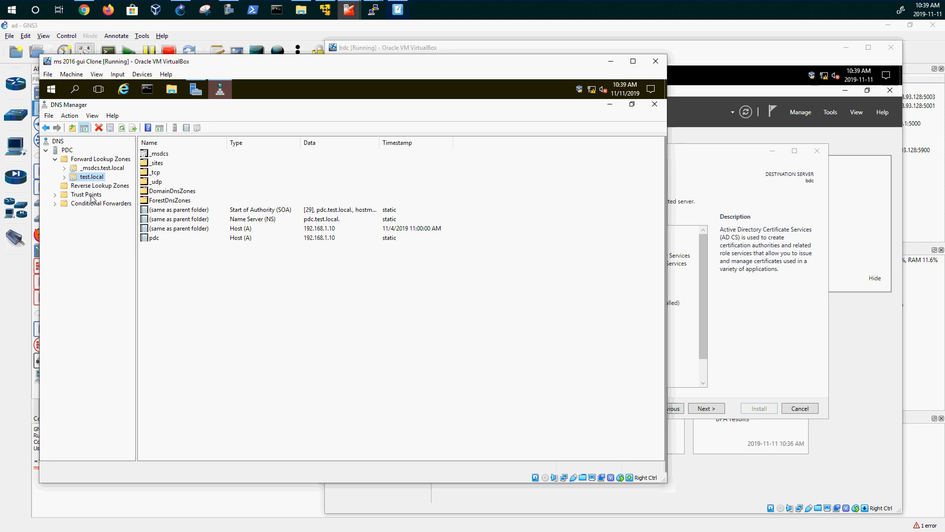
- Create an AD-integrated primary IPv4 reverse zone for network 192.168.1, replicated domain-wide, with secure-only updates
click(87, 186)
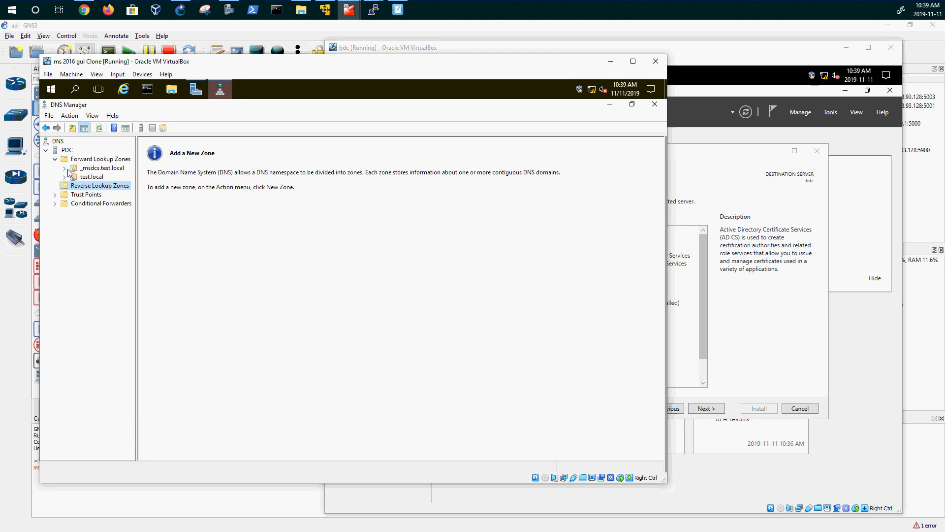
right_click(82, 186)
click(106, 193)
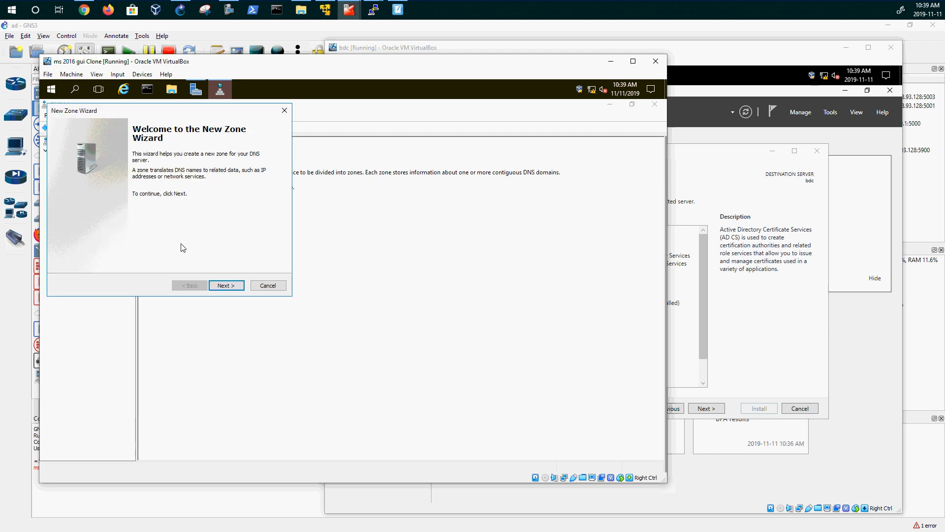
click(221, 285)
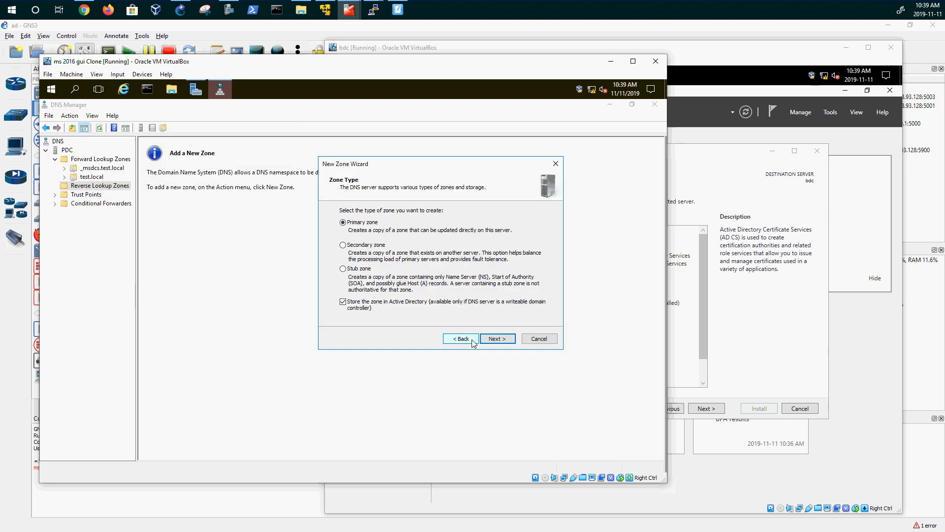
click(494, 337)
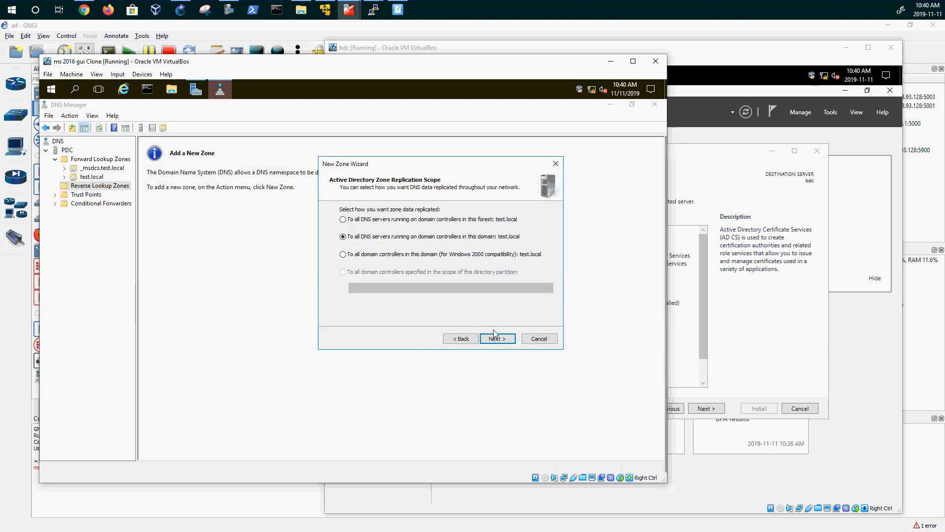
click(496, 337)
click(498, 340)
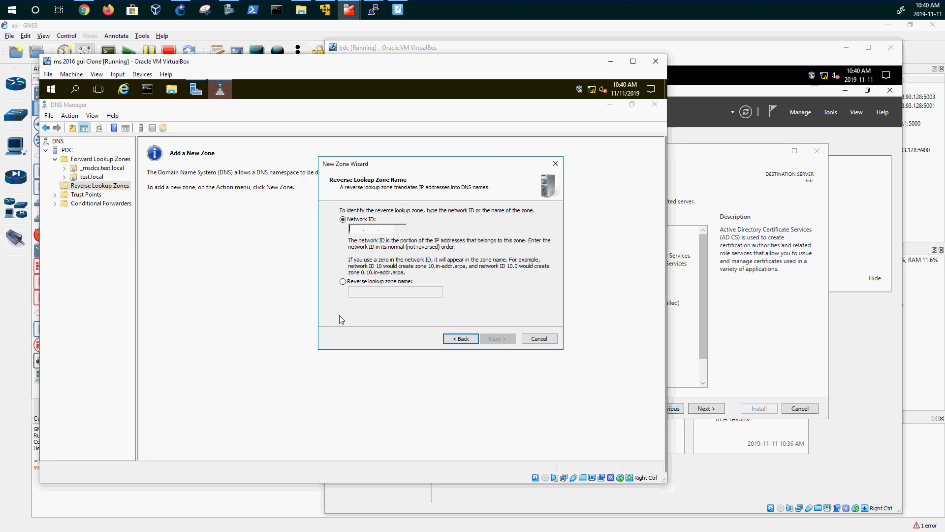
text(192 .168 .)
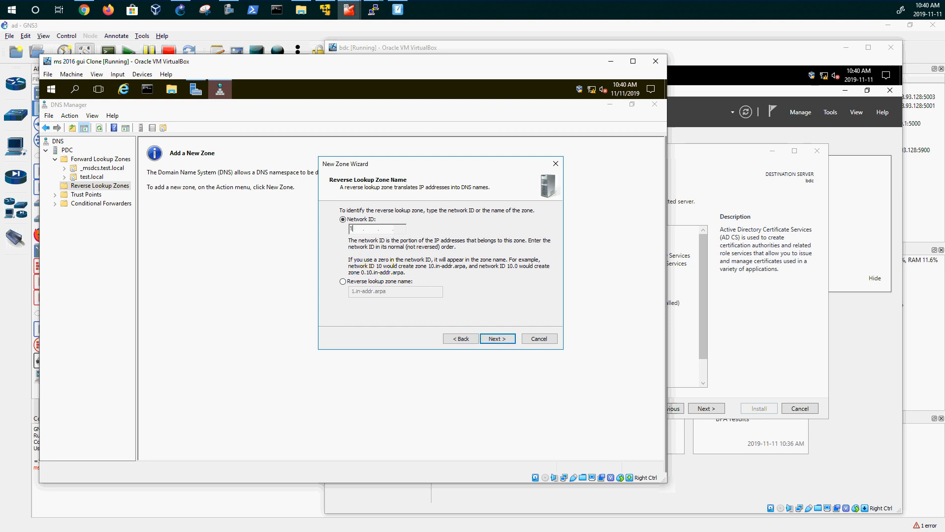
text(1)
click(496, 339)
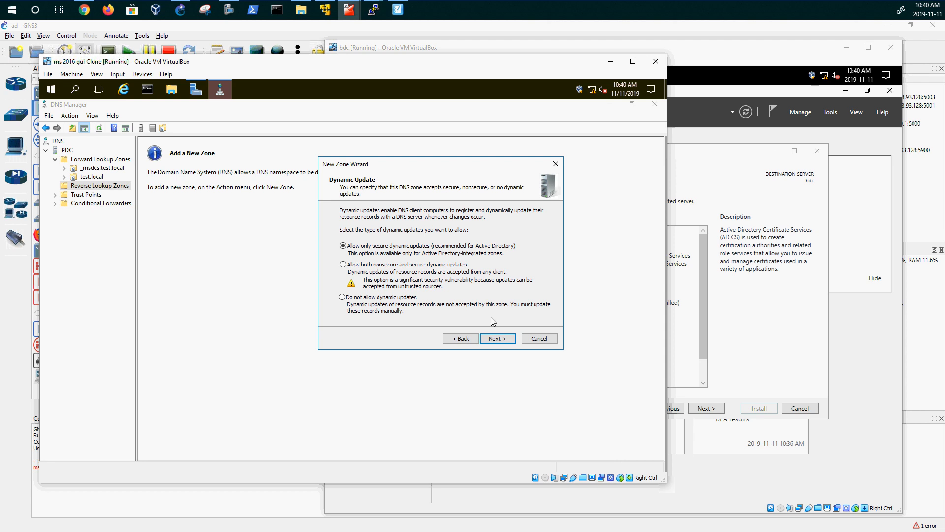
click(496, 339)
click(512, 341)
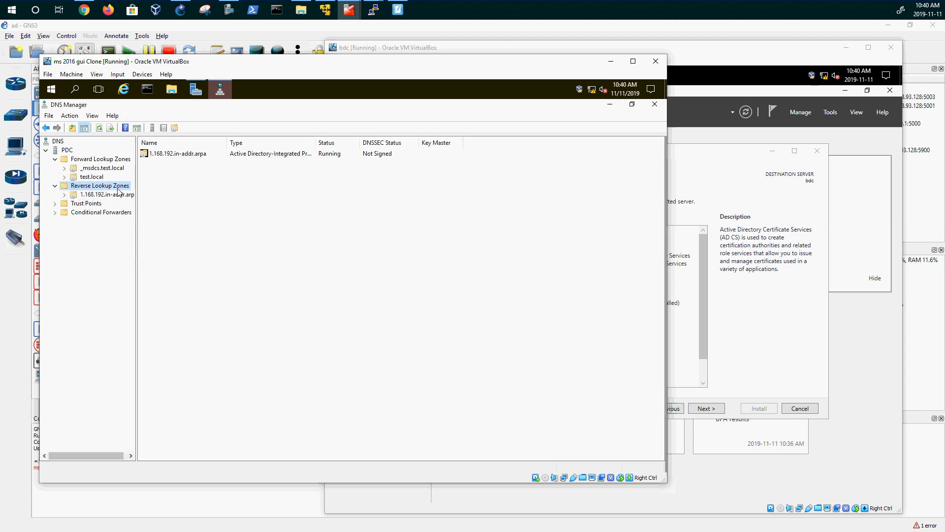
- Enable 'Update associated pointer (PTR) record' on the pdc Host (A) record in test.local
click(100, 196)
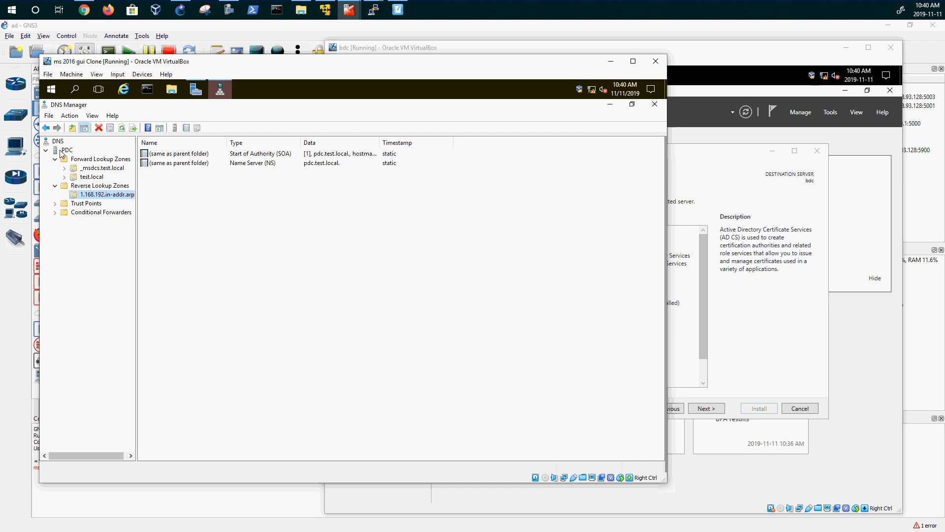
click(89, 176)
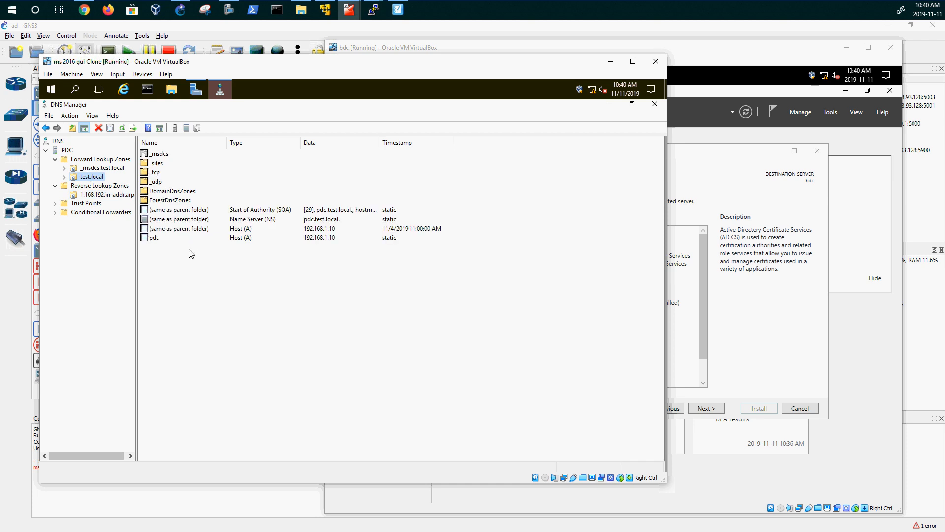
click(156, 238)
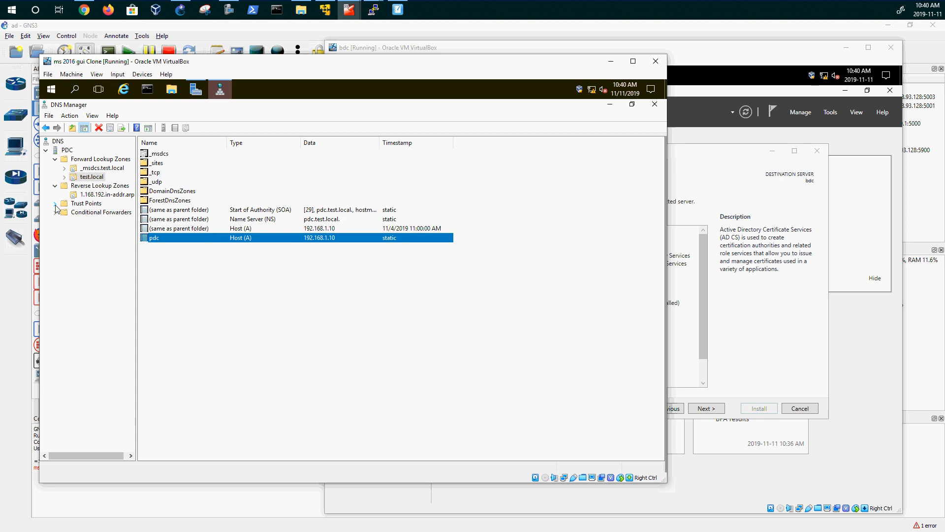
right_click(180, 241)
click(207, 259)
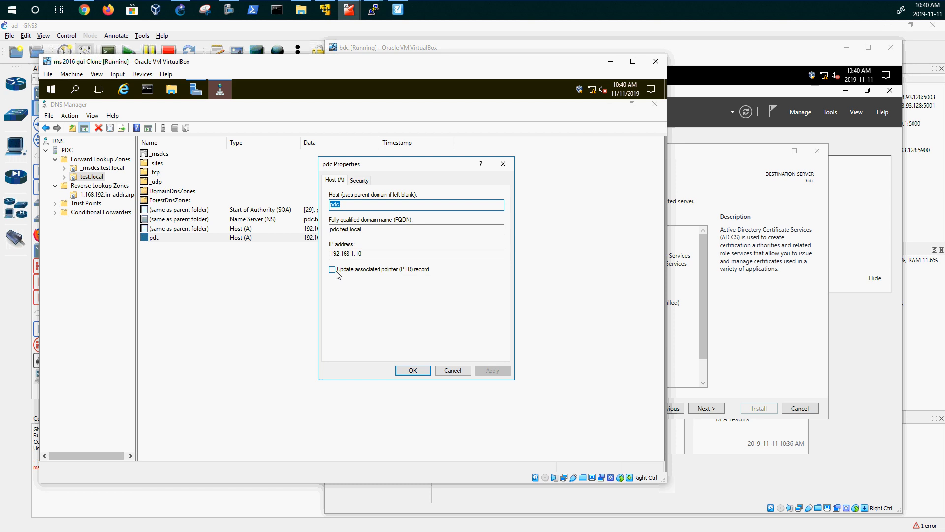
click(332, 270)
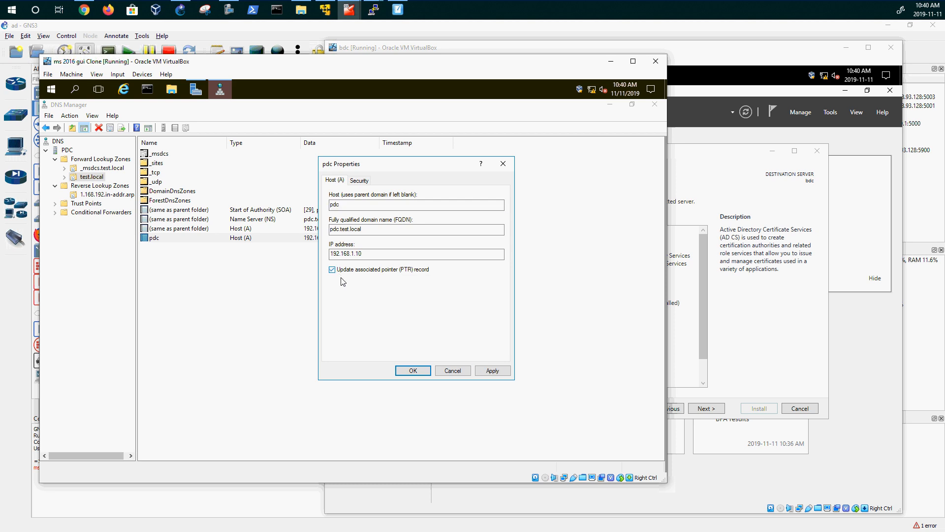
click(416, 372)
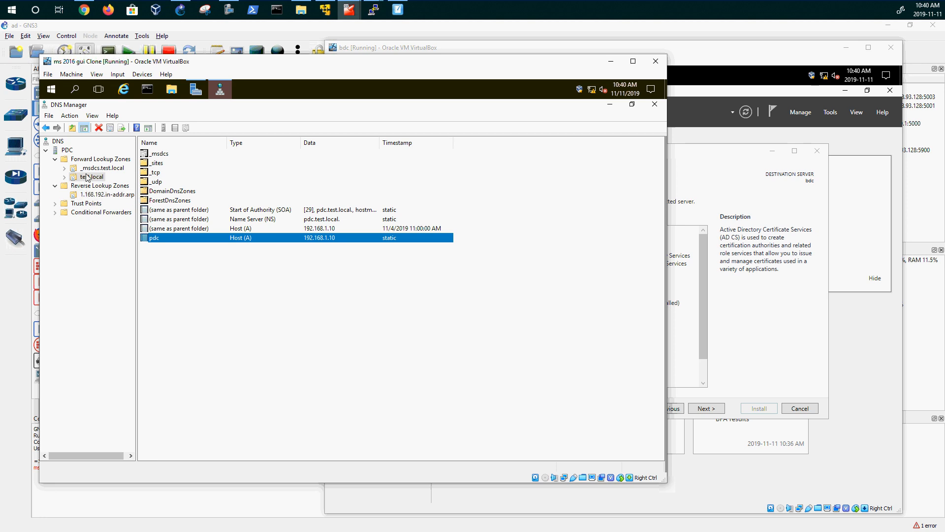
- Refresh the zones and open 1.168.192.in-addr.arpa to confirm the 192.168.1.10 PTR record
right_click(96, 159)
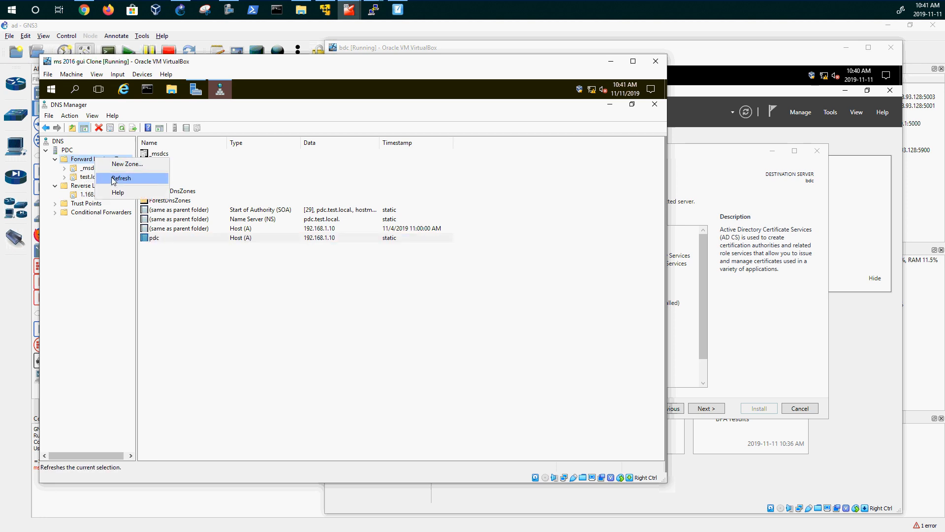
click(68, 160)
right_click(67, 153)
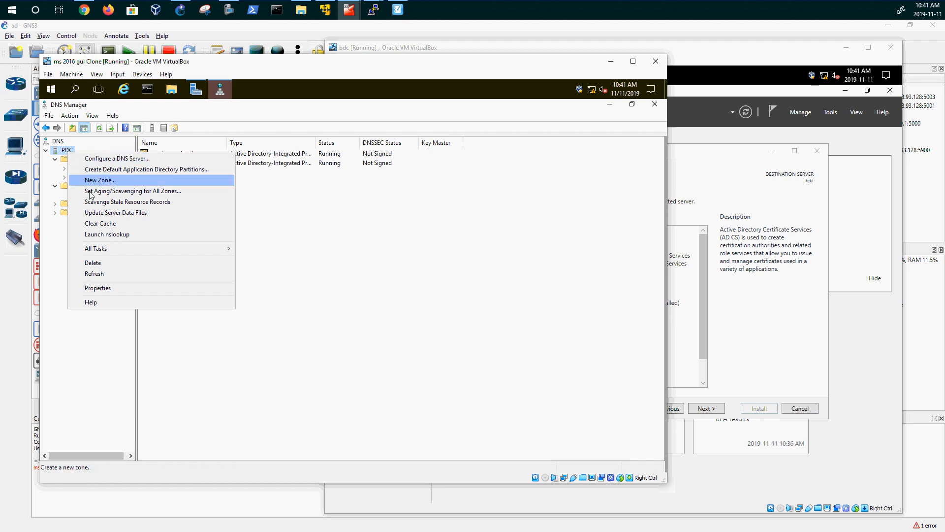
right_click(57, 142)
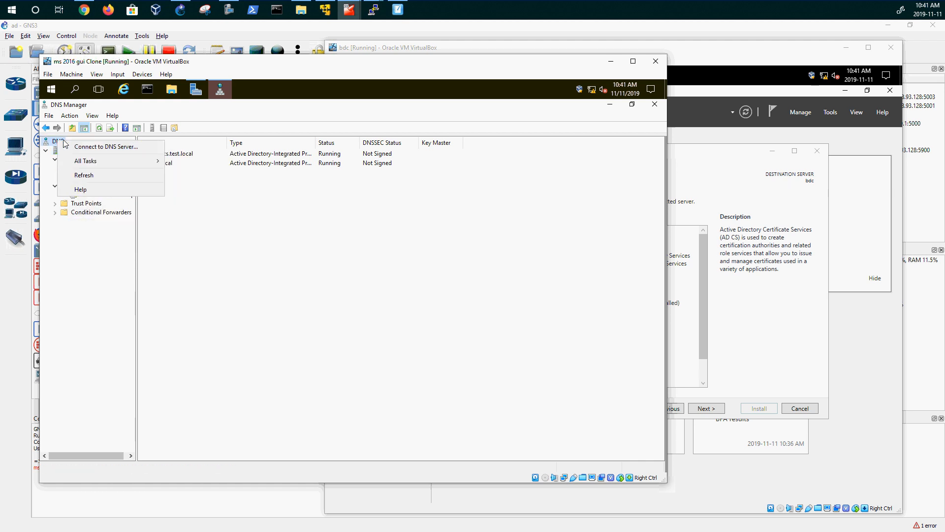
right_click(79, 186)
right_click(81, 186)
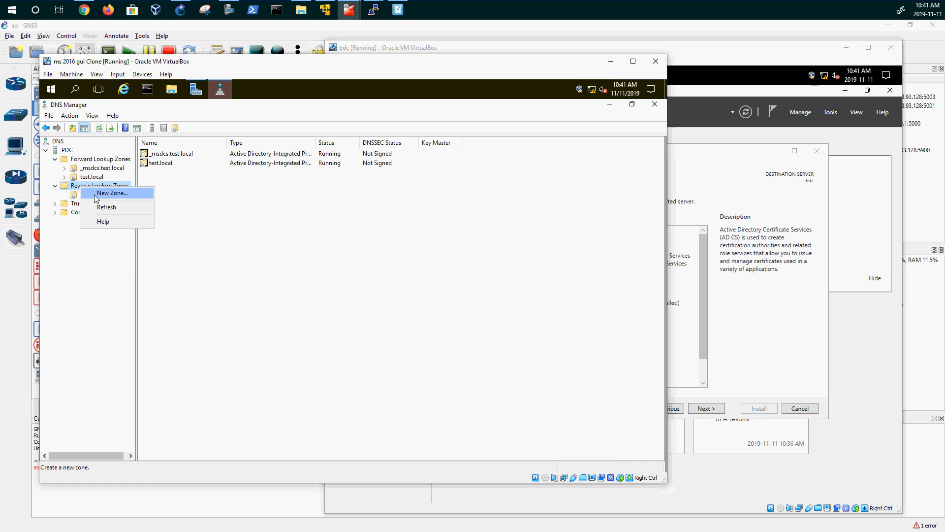
key(Escape)
right_click(91, 177)
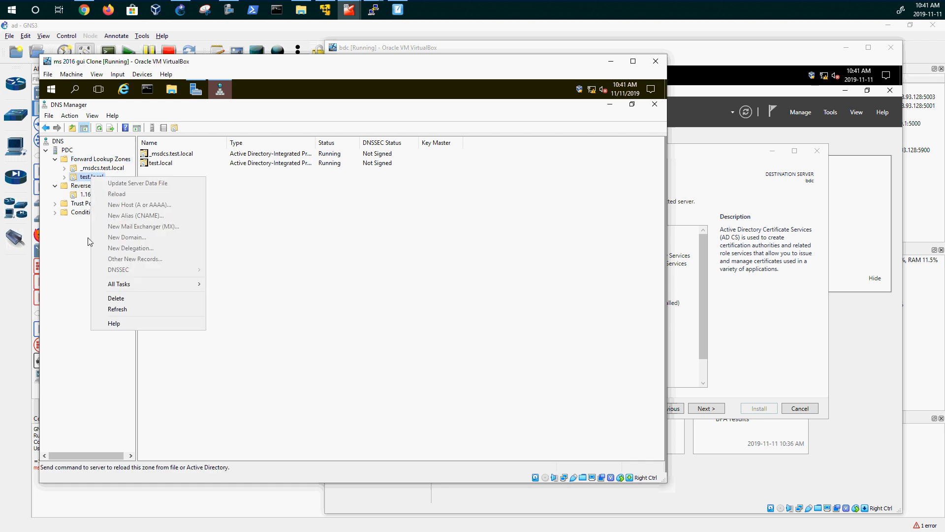
key(Escape)
right_click(92, 159)
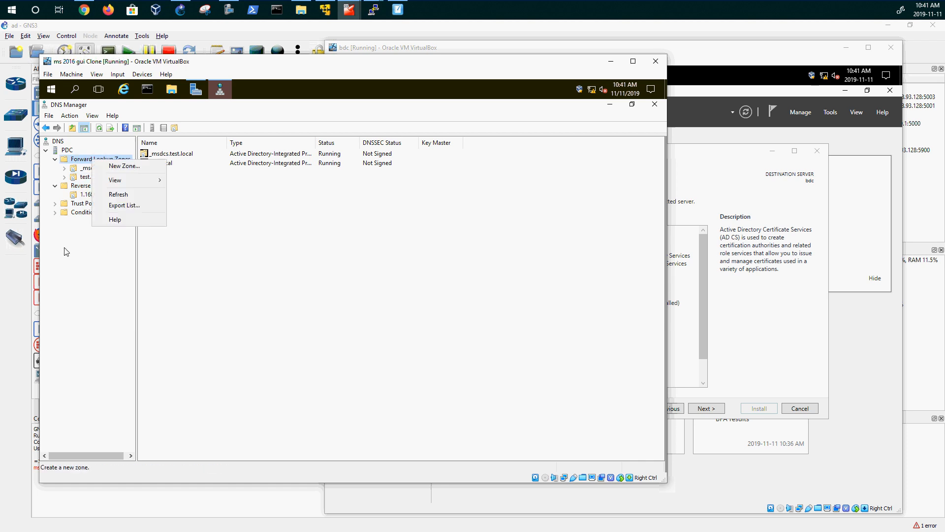
click(106, 193)
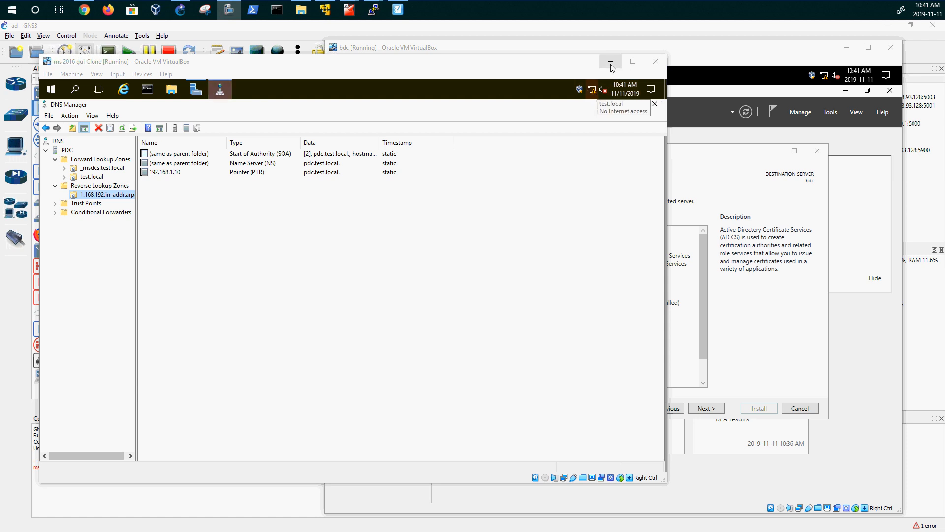
- Install the Active Directory Domain Services role on bdc, with management features and automatic restart allowed
click(705, 59)
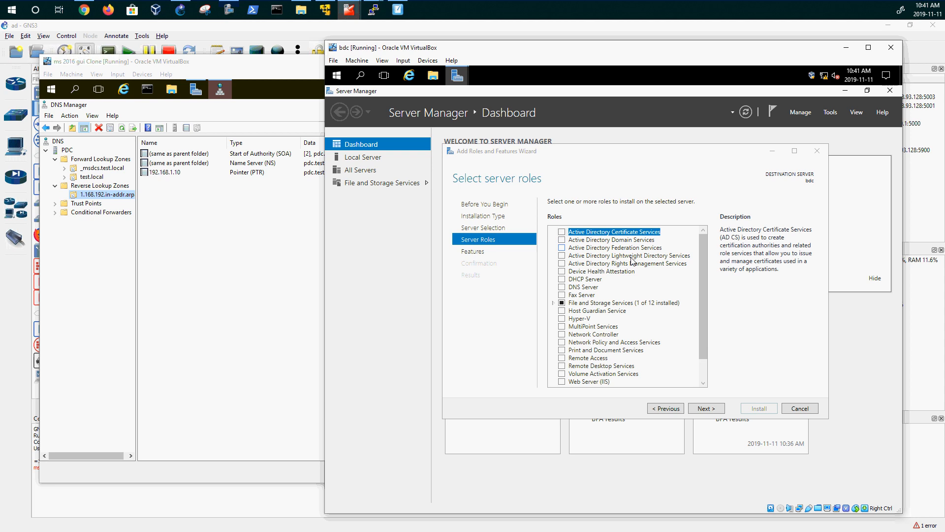
click(563, 241)
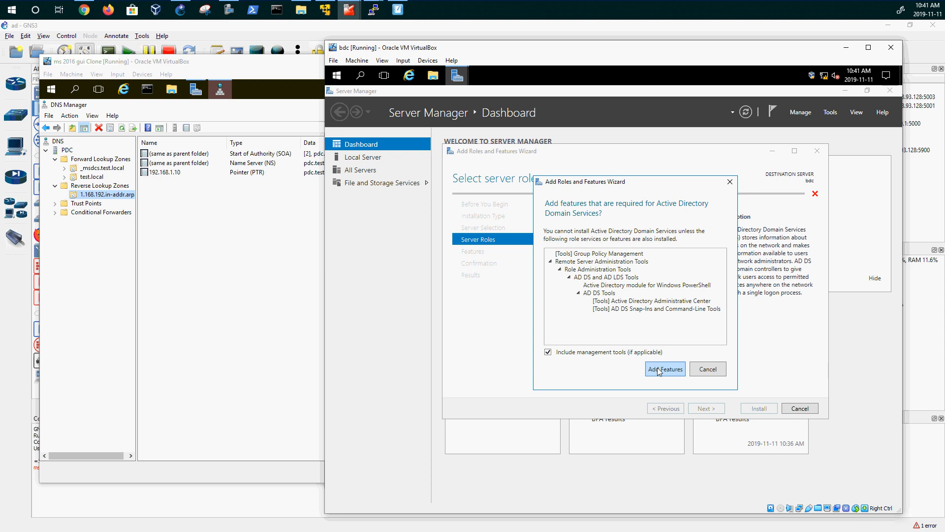
click(664, 370)
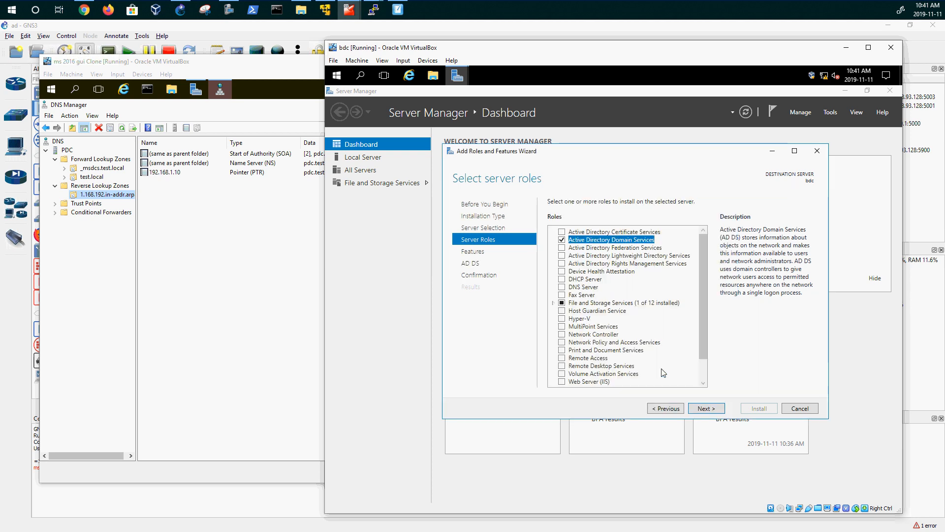
click(702, 410)
click(703, 409)
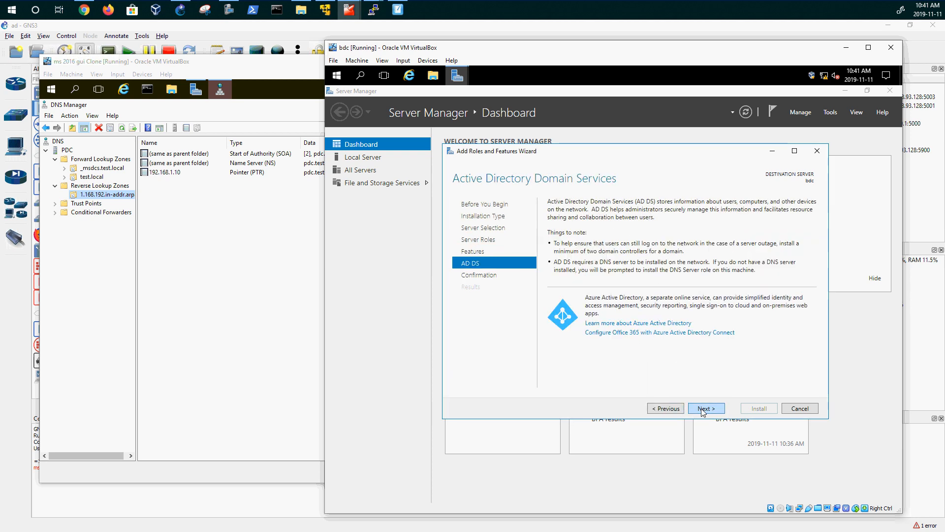
click(703, 409)
click(572, 219)
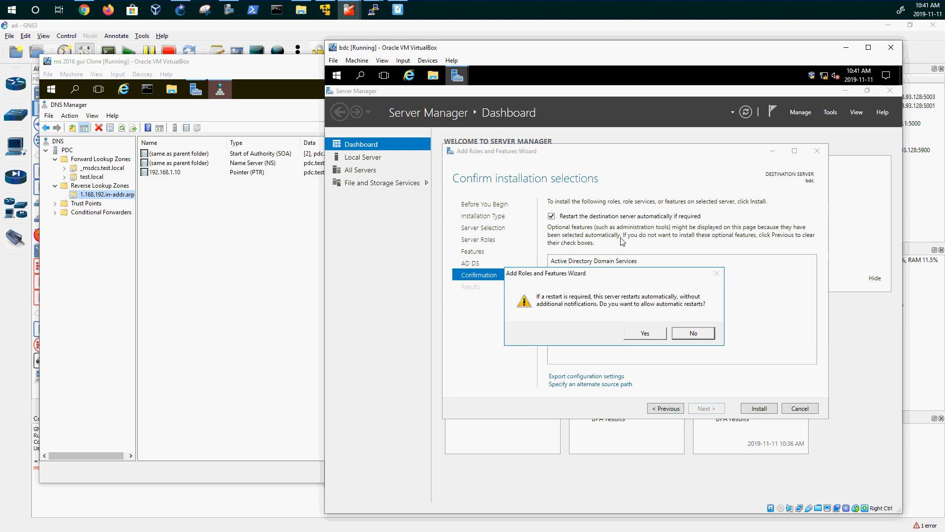
click(645, 333)
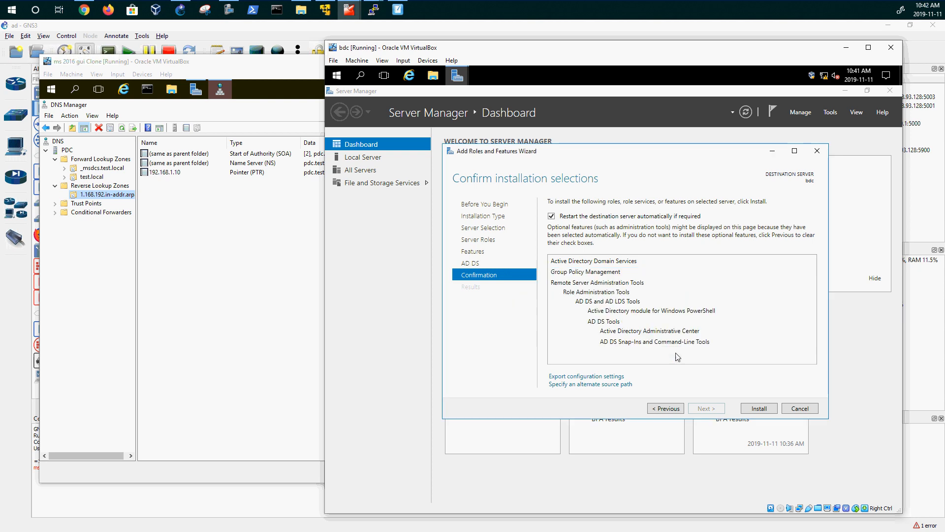
click(758, 408)
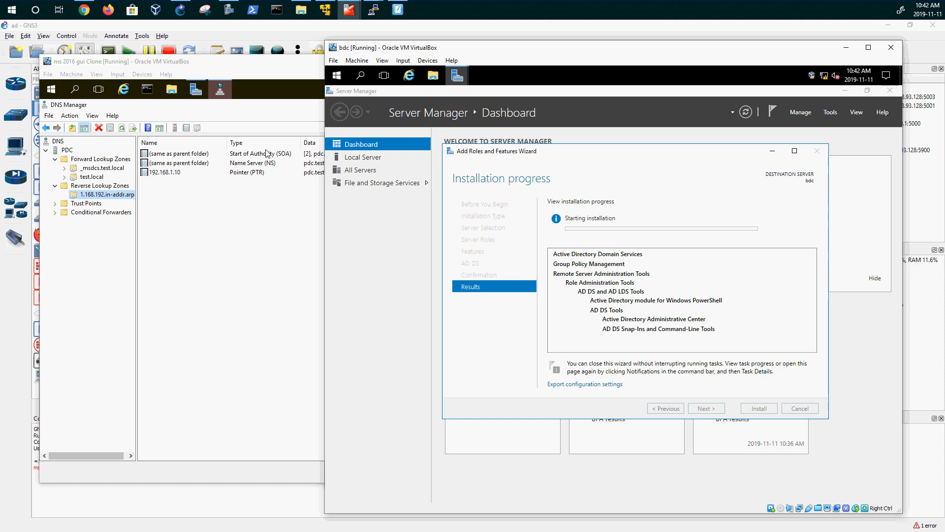
- Pin pdc's DNS Manager first on the taskbar, then launch bdc's promotion to domain controller
click(199, 115)
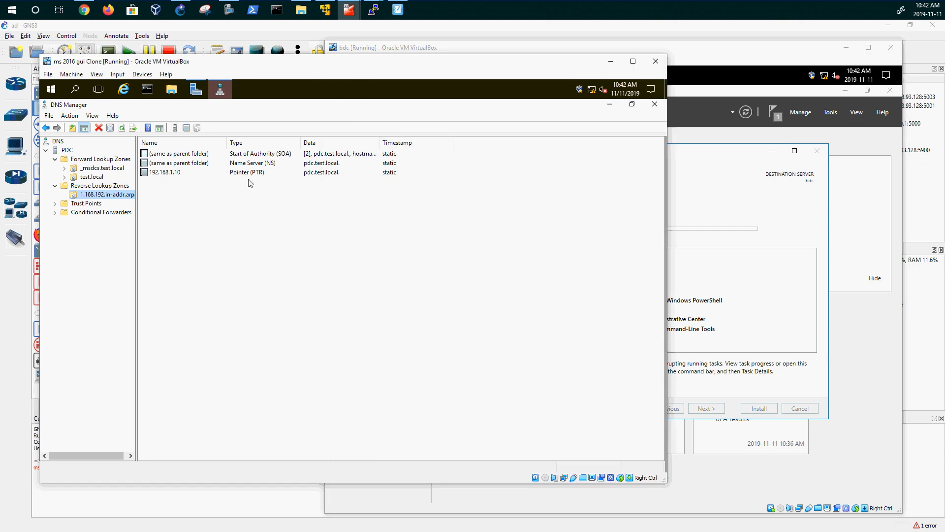
right_click(220, 90)
click(208, 126)
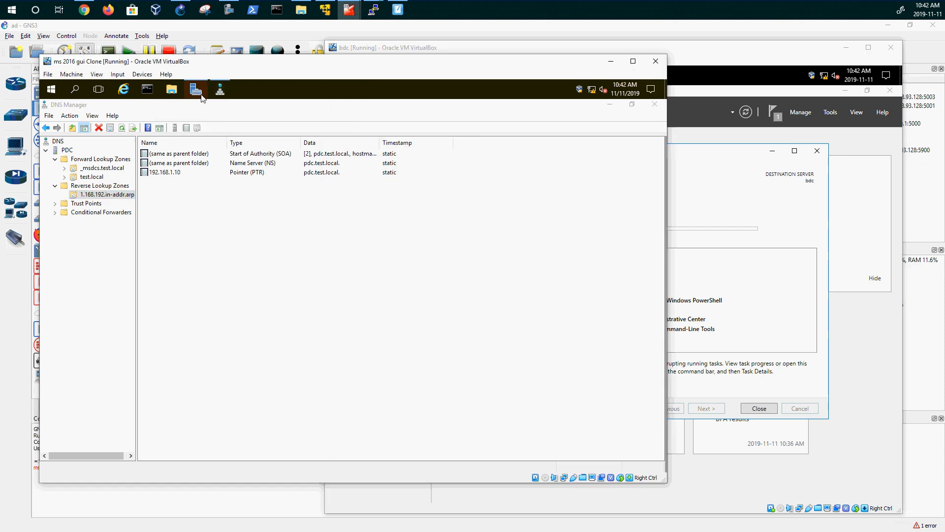
drag(220, 90, 148, 95)
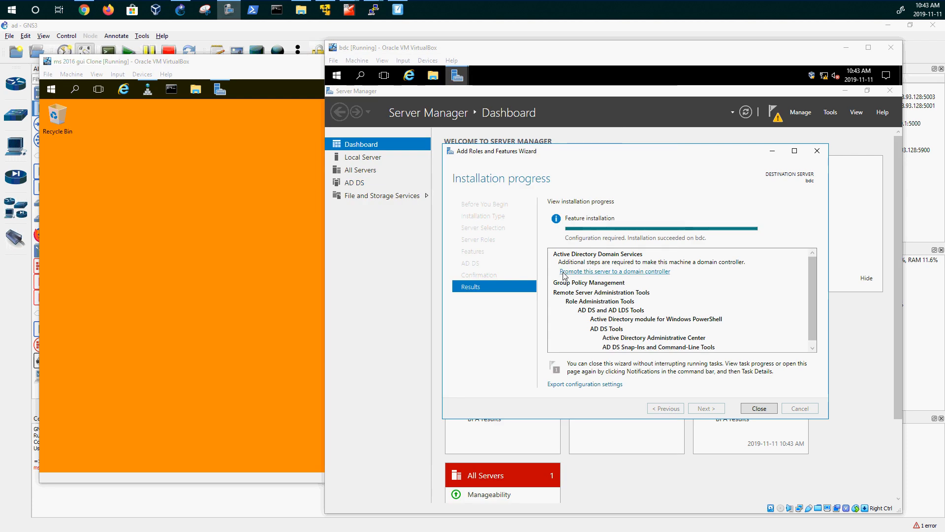
click(590, 271)
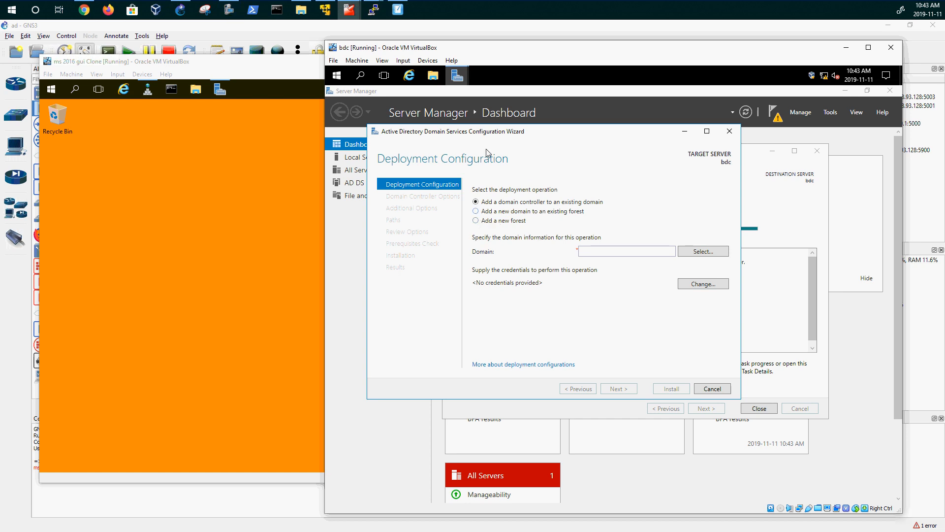
click(393, 17)
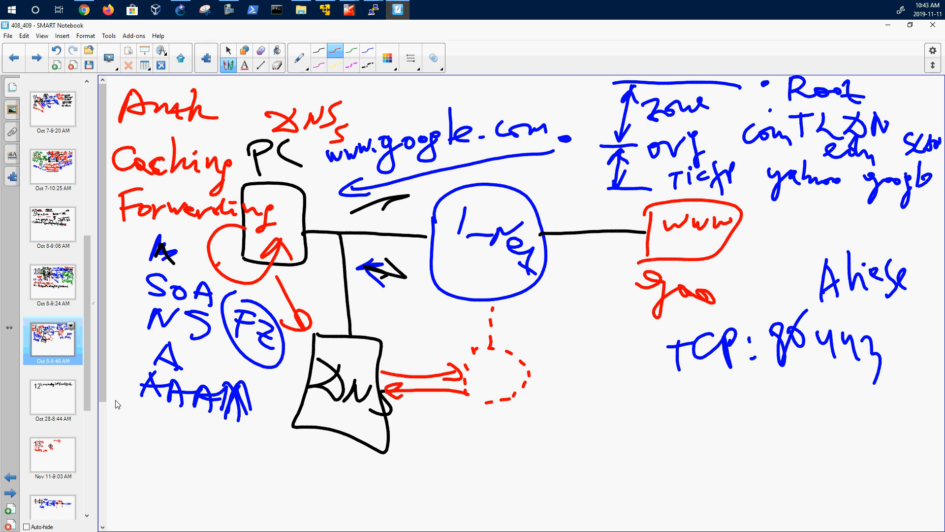
- Revisit the switch, DC1/DC2 trust and TRUST/Boston diagram pages, then minimize the notebook
click(63, 452)
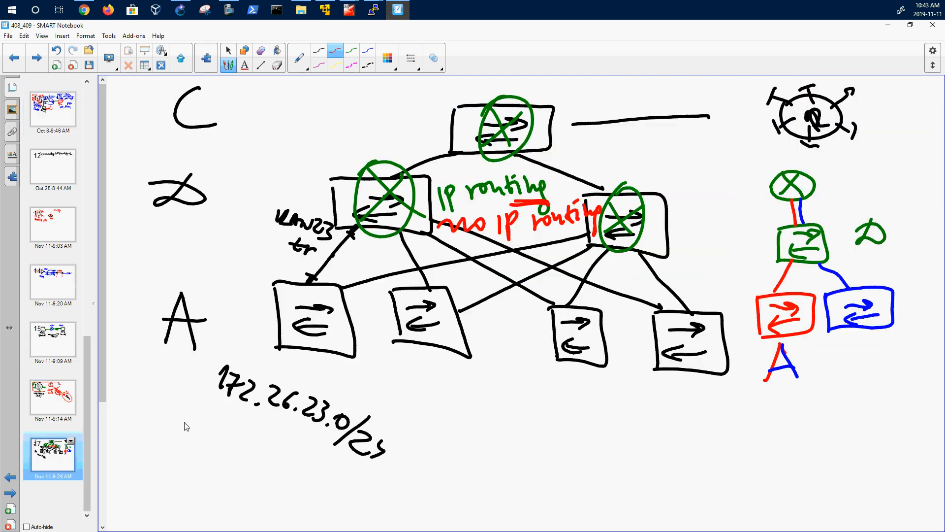
click(78, 390)
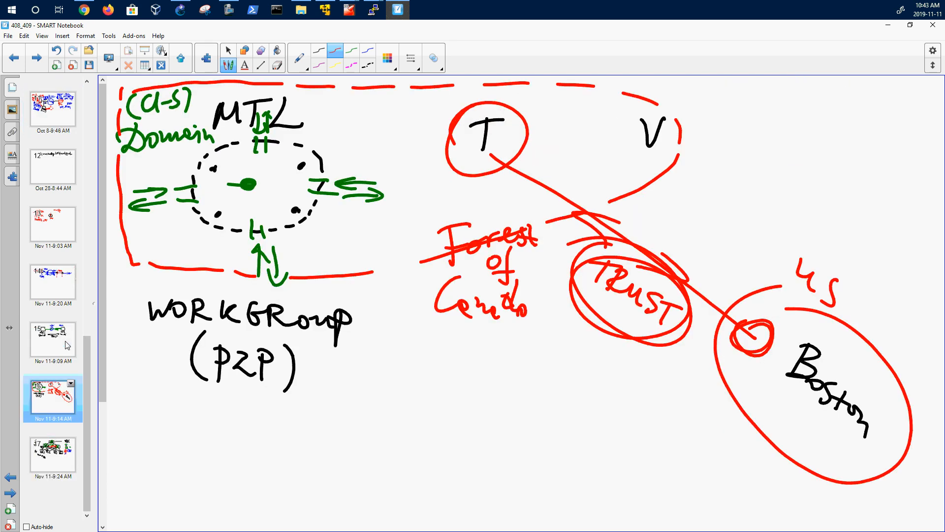
click(49, 334)
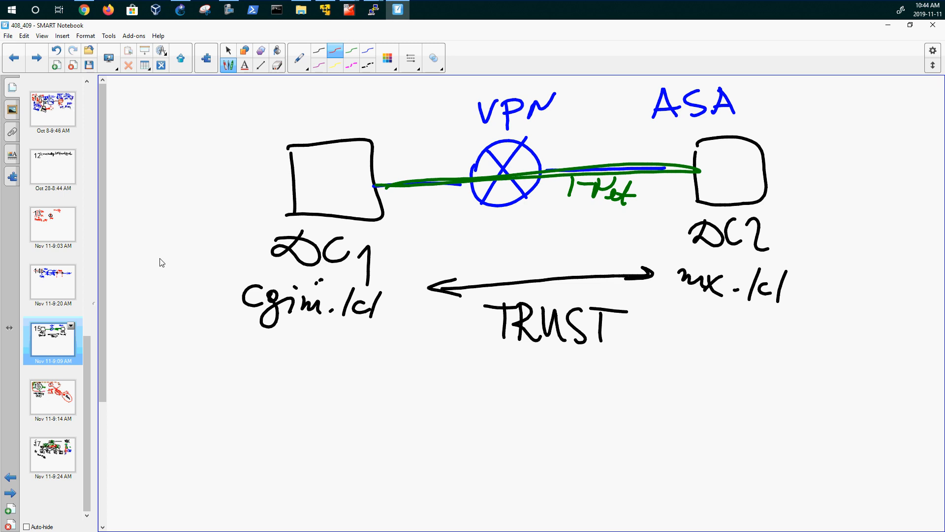
click(63, 284)
click(58, 394)
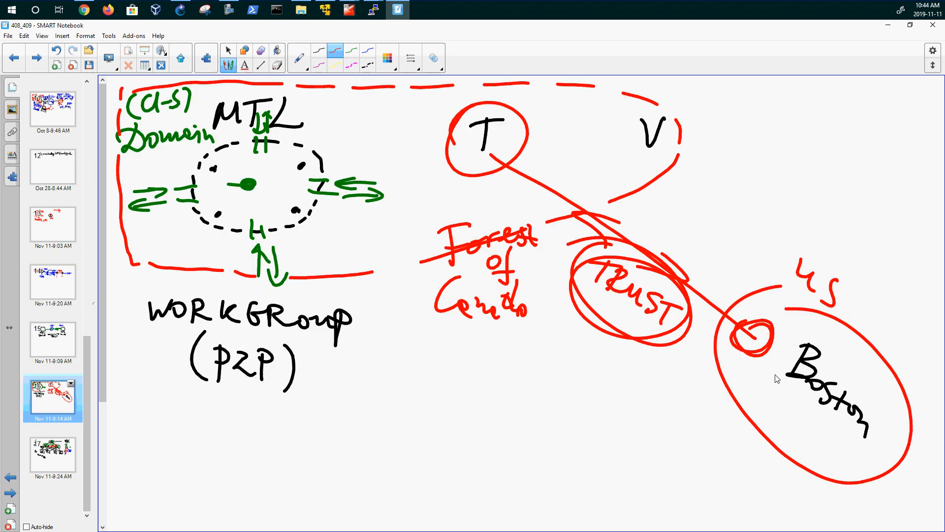
click(887, 24)
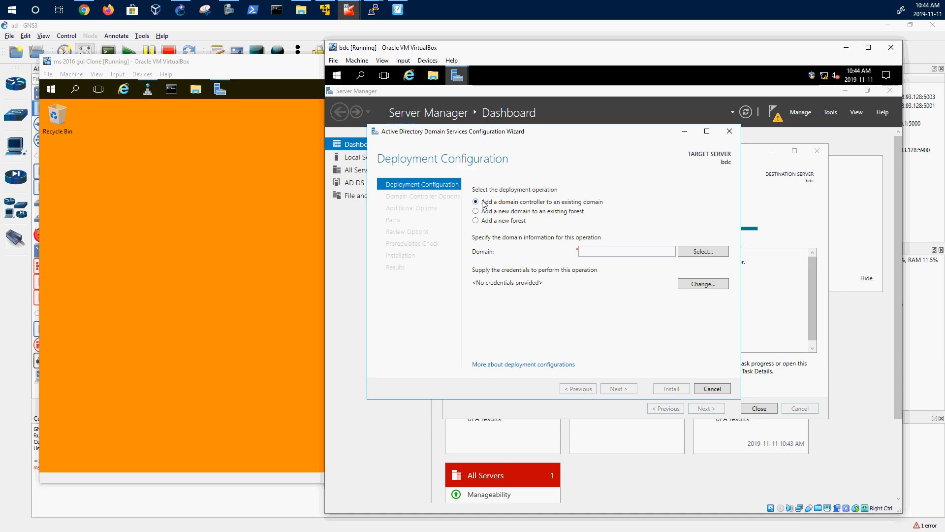
- Browse for the test.local domain and supply the TEST domain administrator user name and password
click(706, 251)
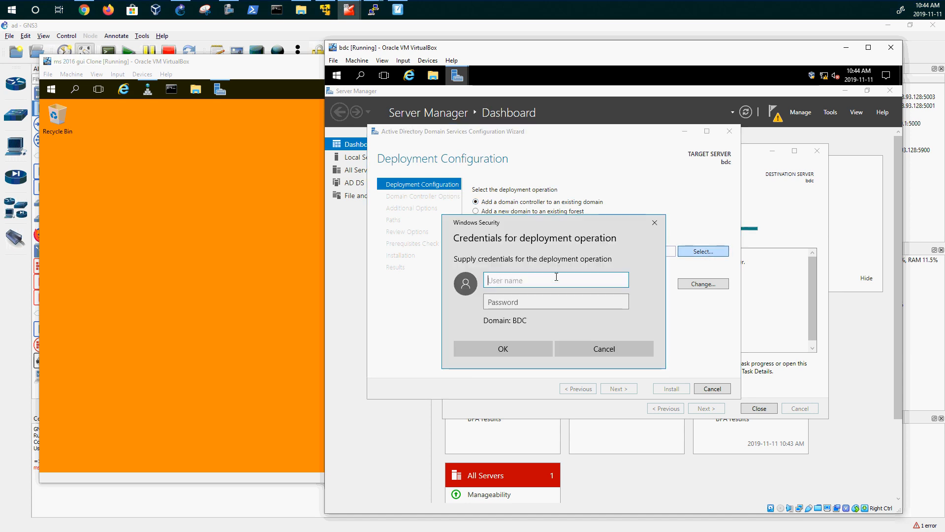
click(654, 222)
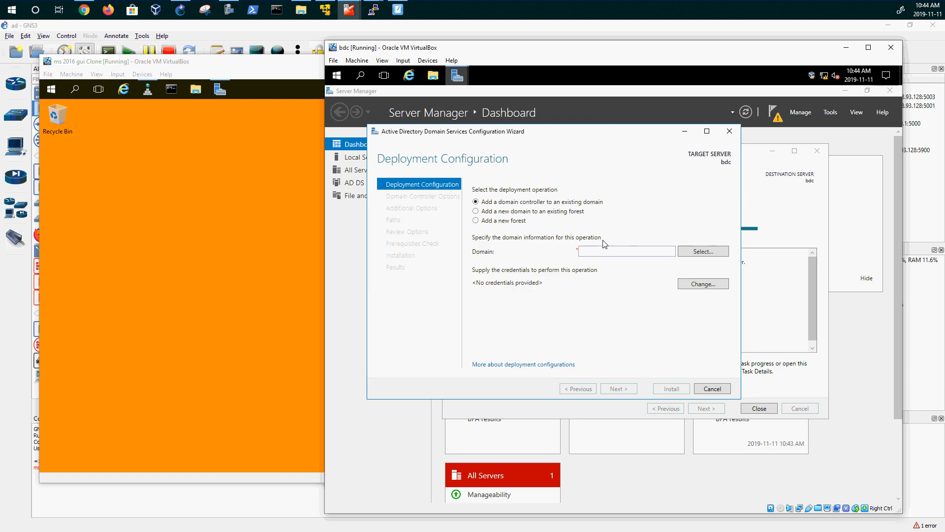
click(589, 248)
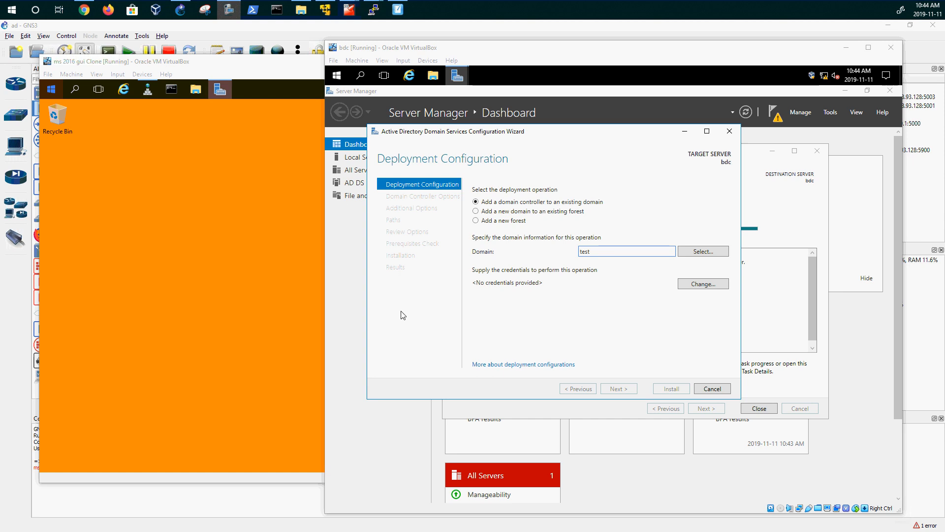
click(601, 254)
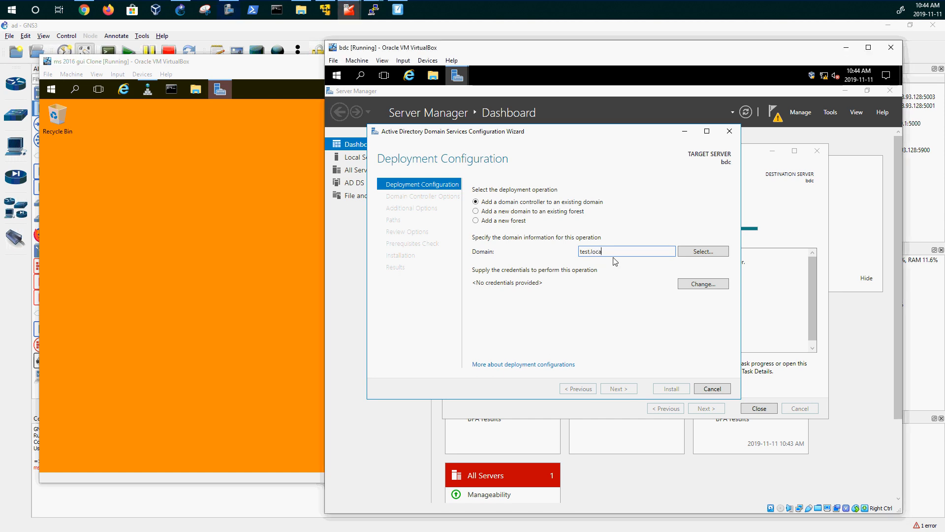
click(701, 251)
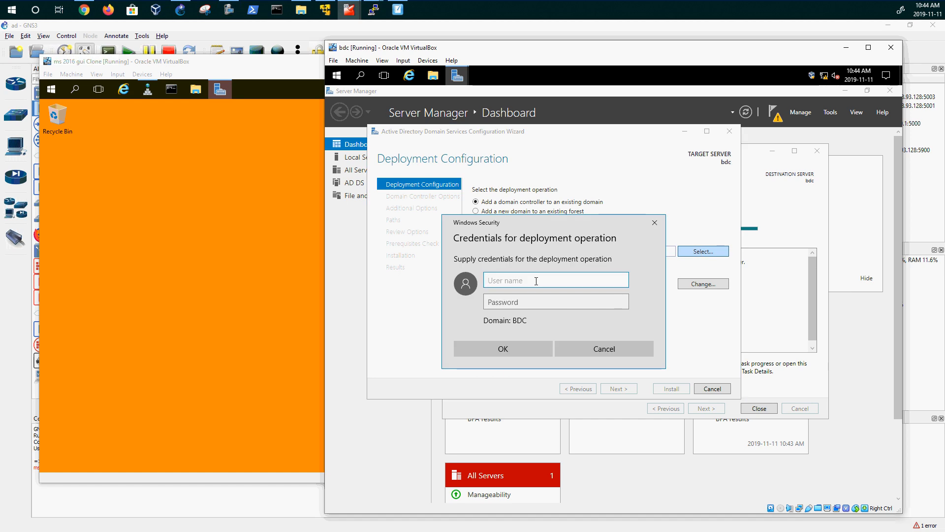
text(test\administrato)
text(rato)
key(Tab)
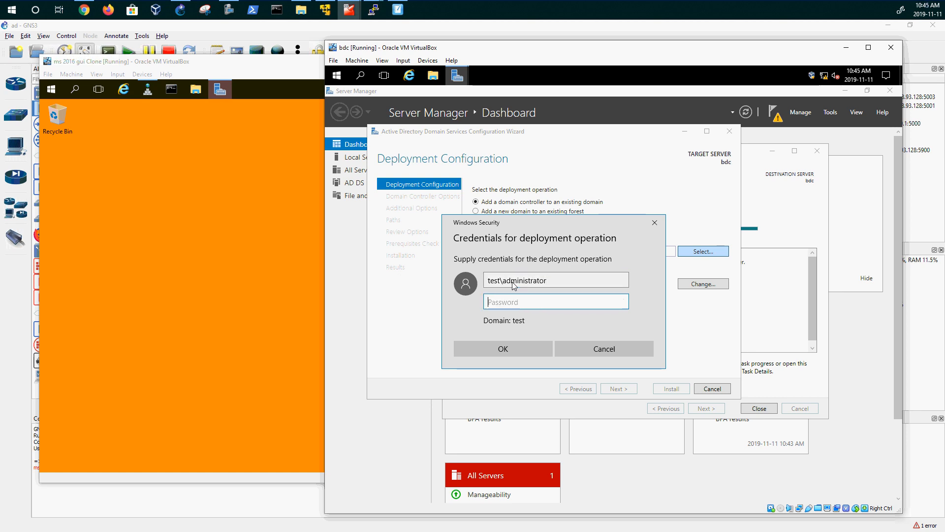
text(******)
key(Return)
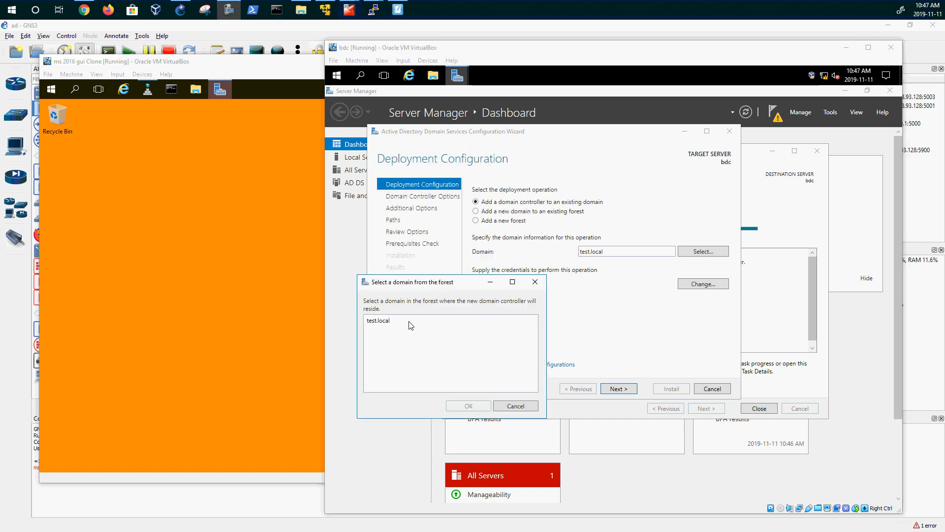
- Select test.local from the forest's domains and continue to Domain Controller Options
click(411, 325)
click(484, 406)
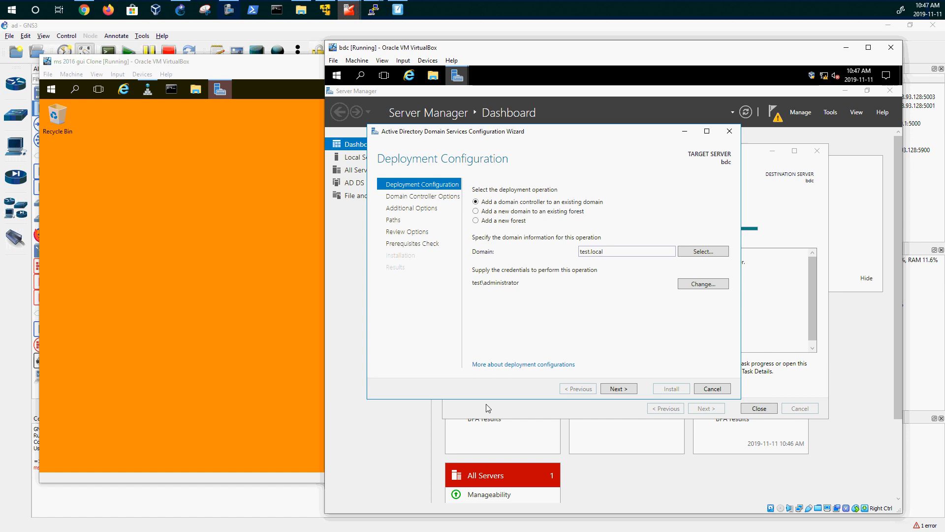
click(634, 391)
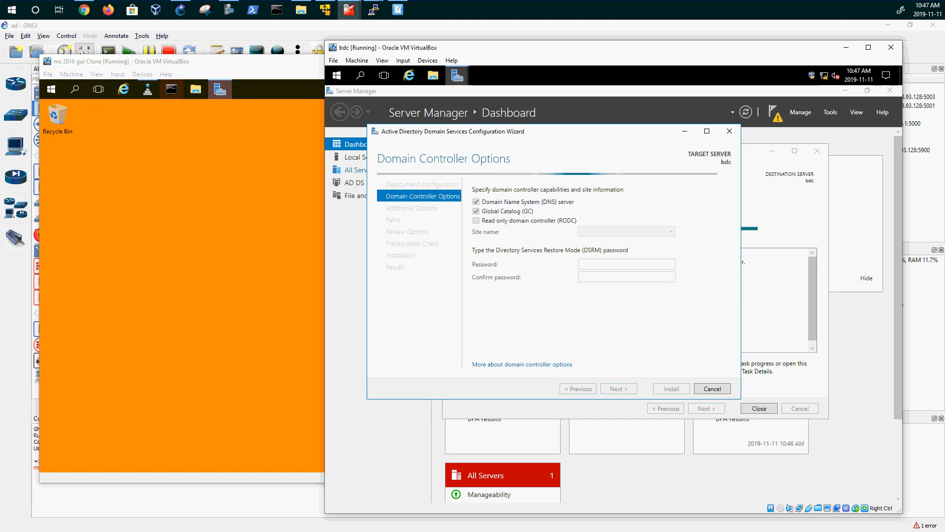
- Enter and confirm the DSRM password, keeping Default-First-Site-Name as the site
click(599, 264)
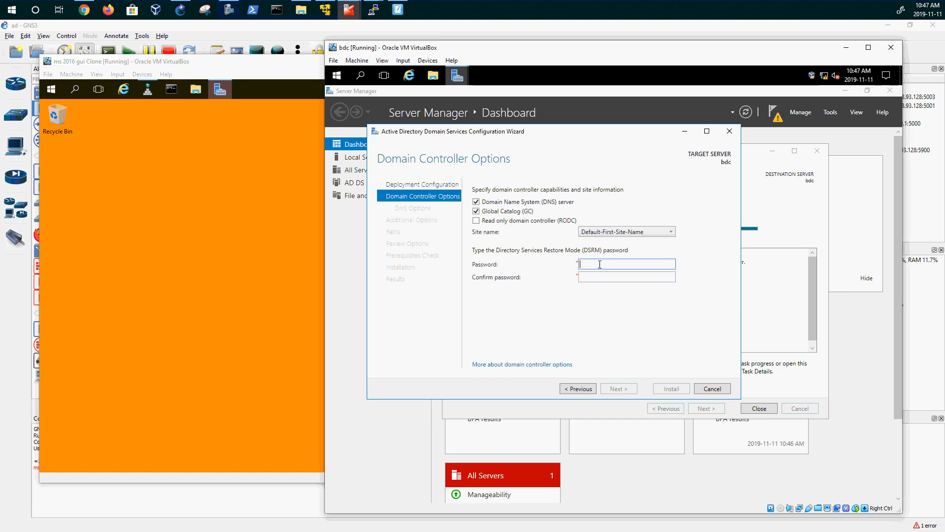
text(••••••••)
key(Tab)
text(•••)
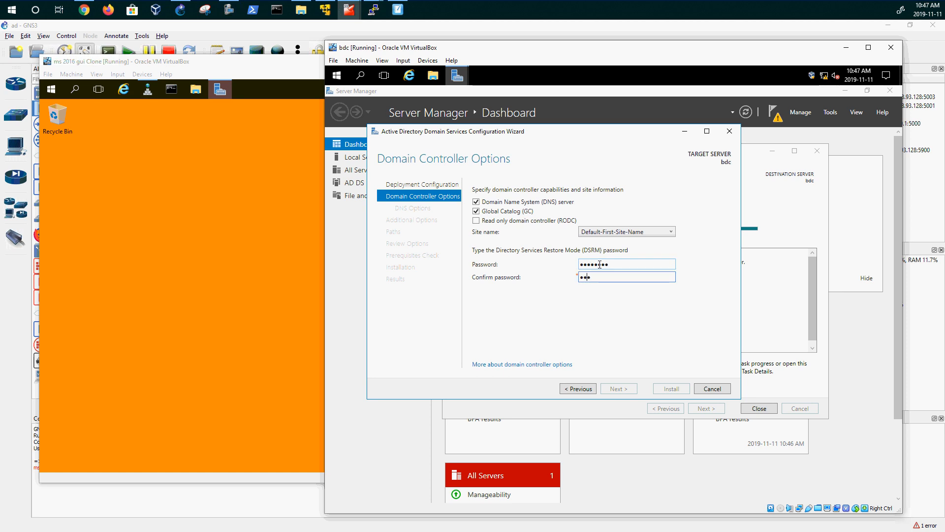
text(•••••)
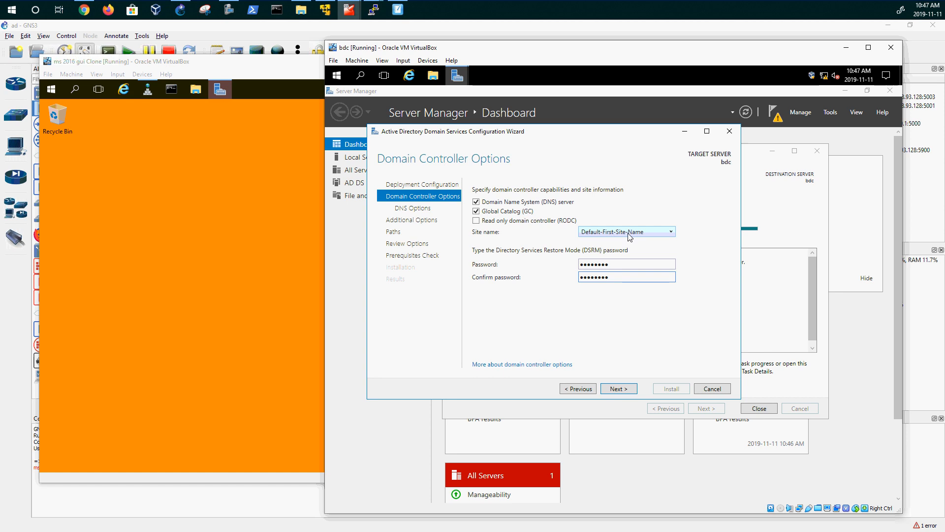
click(669, 237)
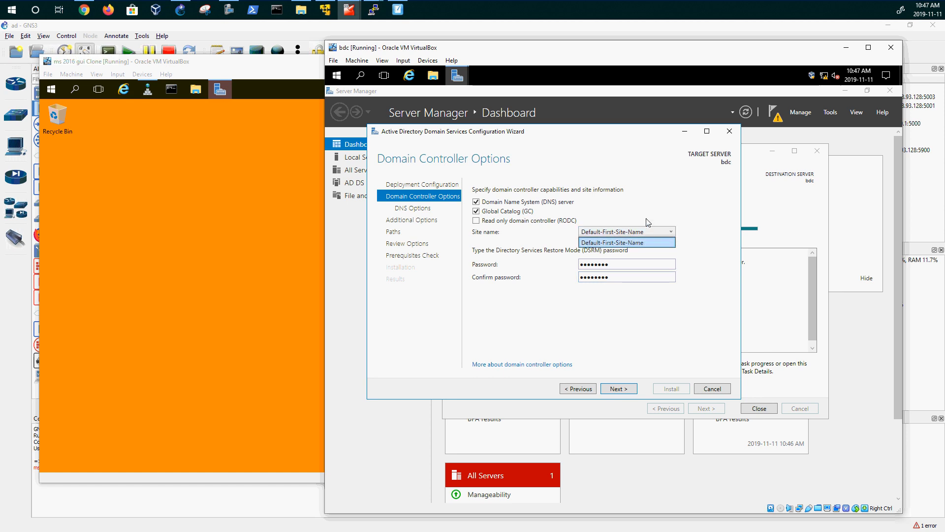
click(632, 242)
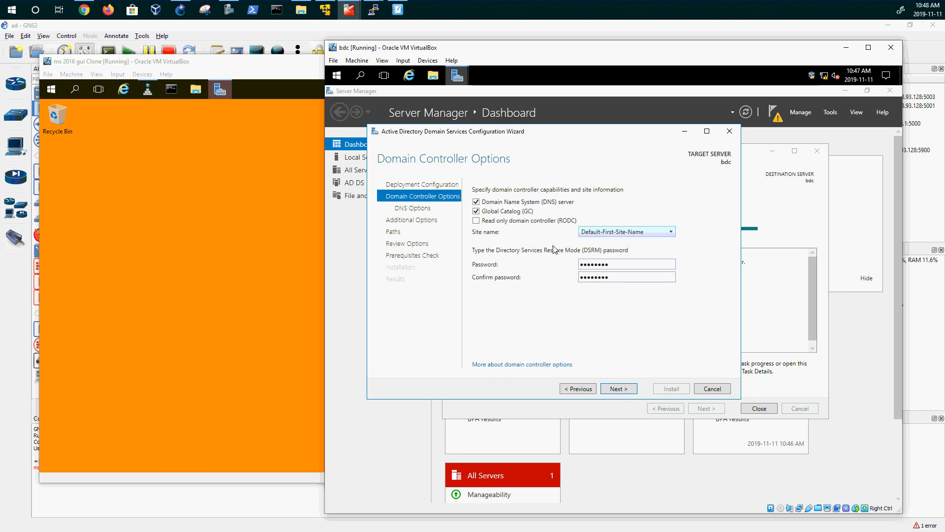
- Set bdc to replicate from pdc.test.local in Additional Options
click(625, 390)
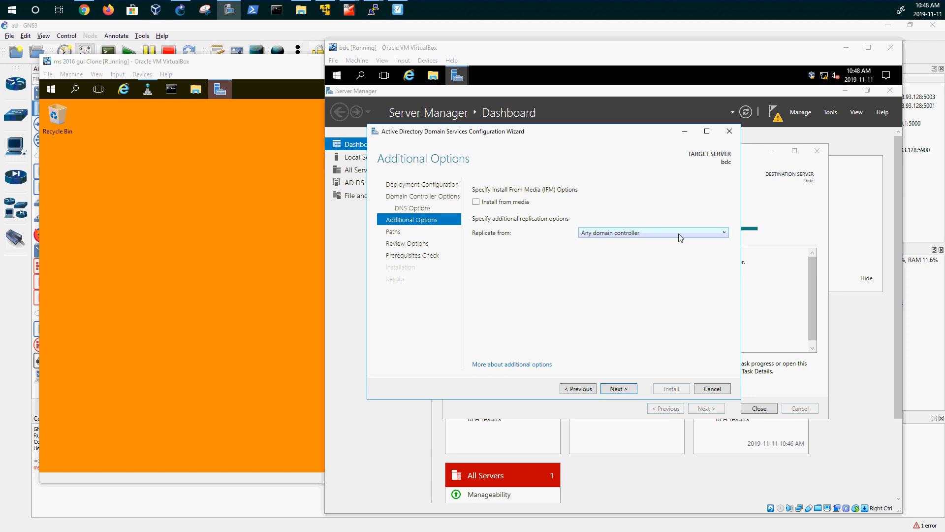
click(663, 232)
click(665, 234)
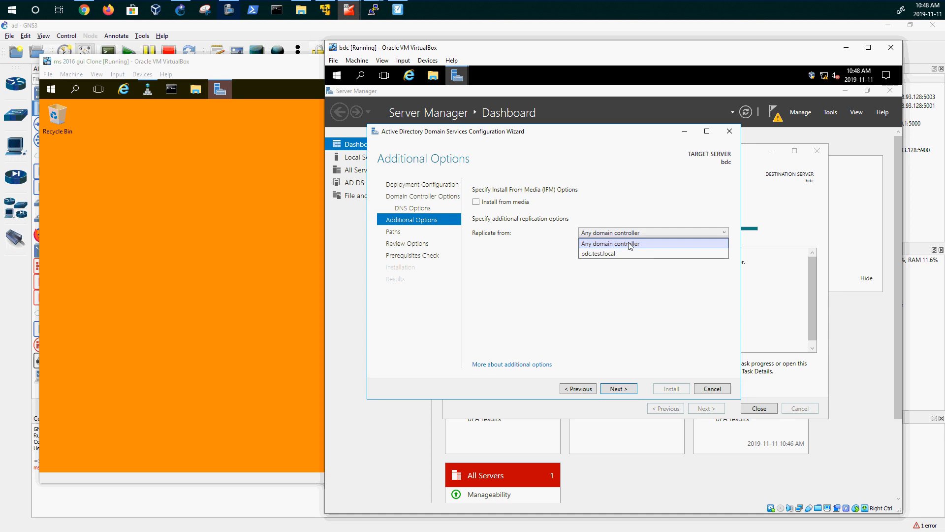
click(606, 253)
click(623, 391)
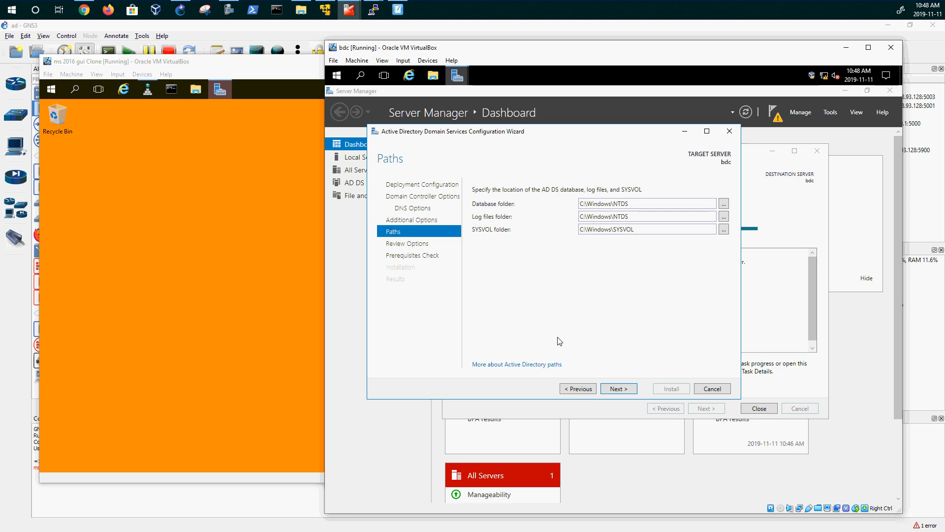
- Keep the default paths, review the PowerShell deployment script, and begin the prerequisites check
click(619, 389)
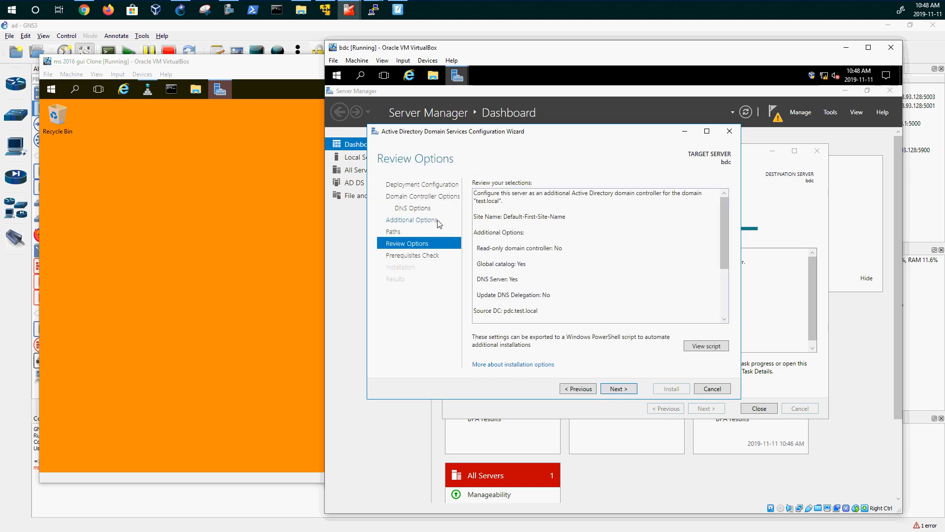
click(716, 349)
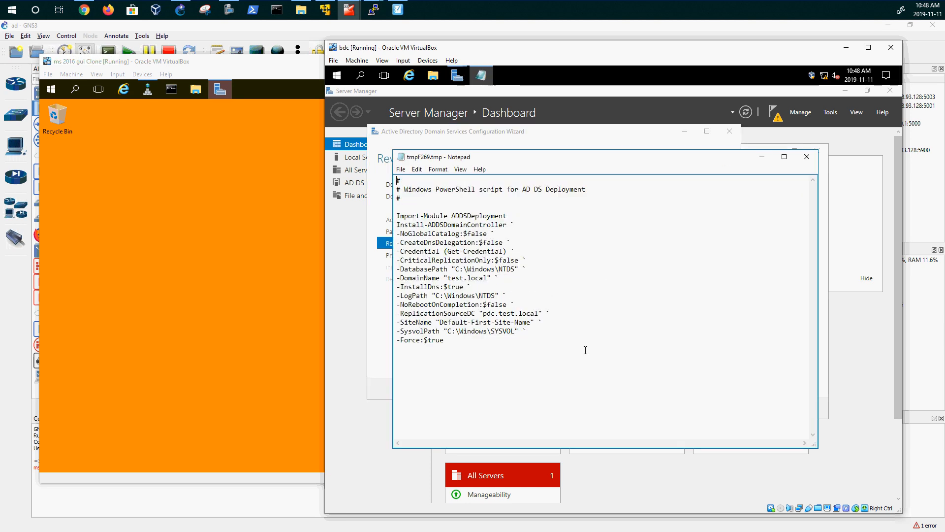
click(805, 157)
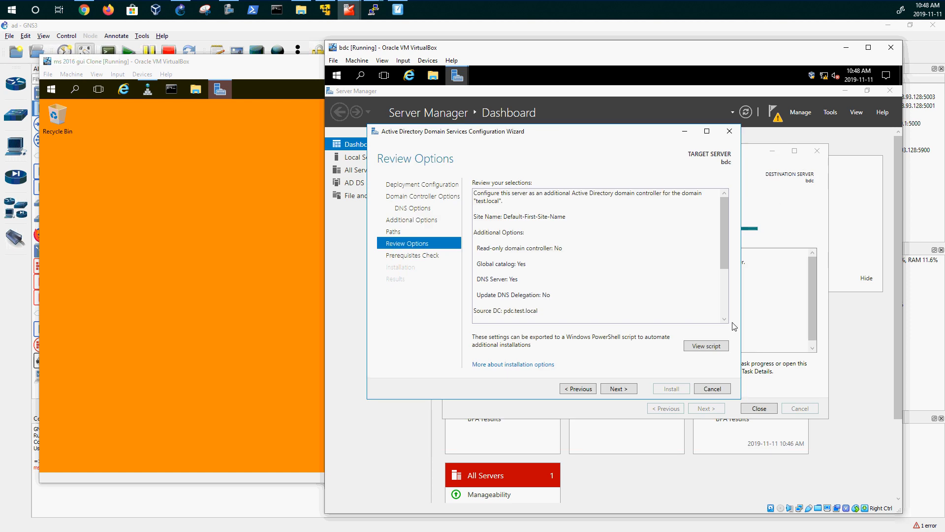
click(628, 390)
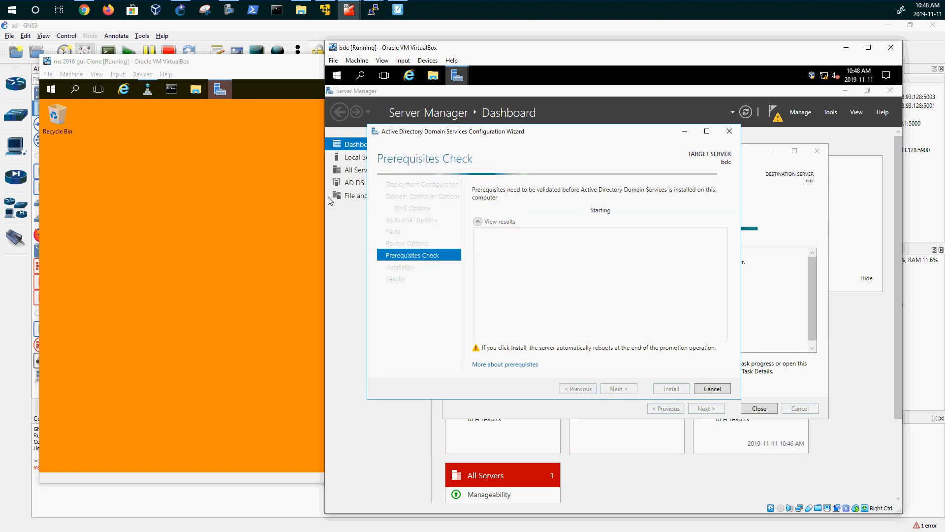
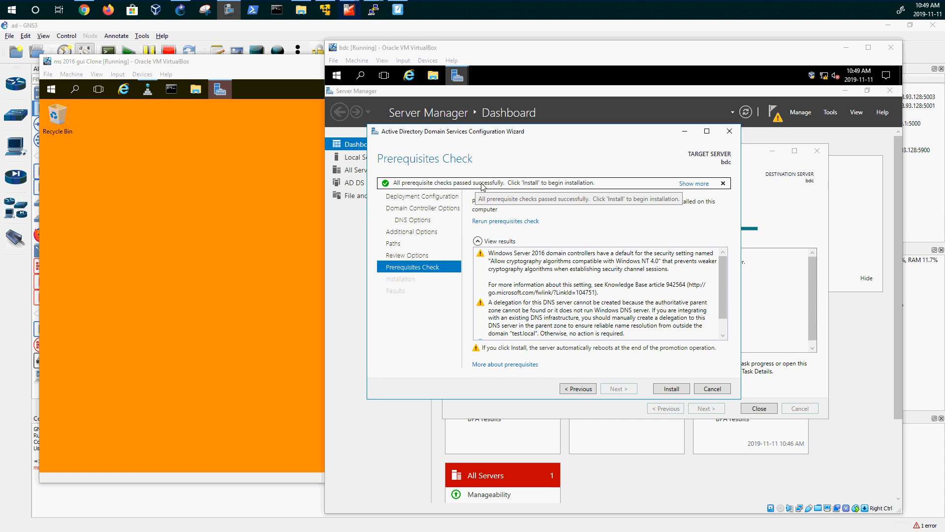
- Launch the AD DS installation that promotes bdc to a domain controller
click(672, 390)
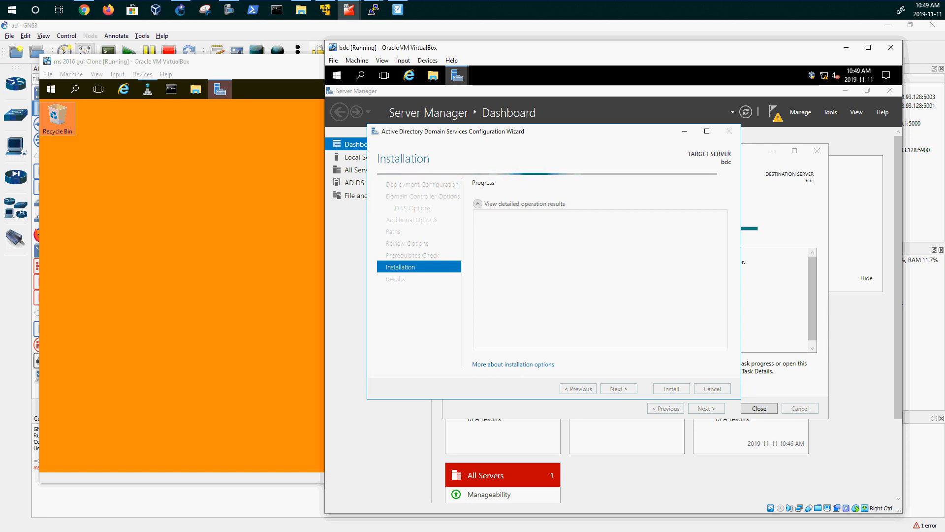
- On pdc, open Active Directory Users and Computers and pin it to the taskbar beside Server Manager
click(141, 148)
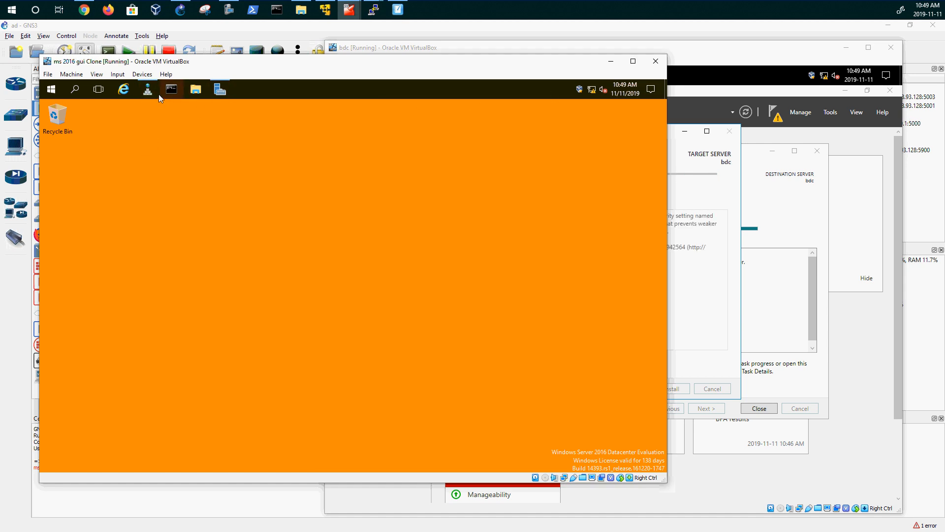
click(221, 92)
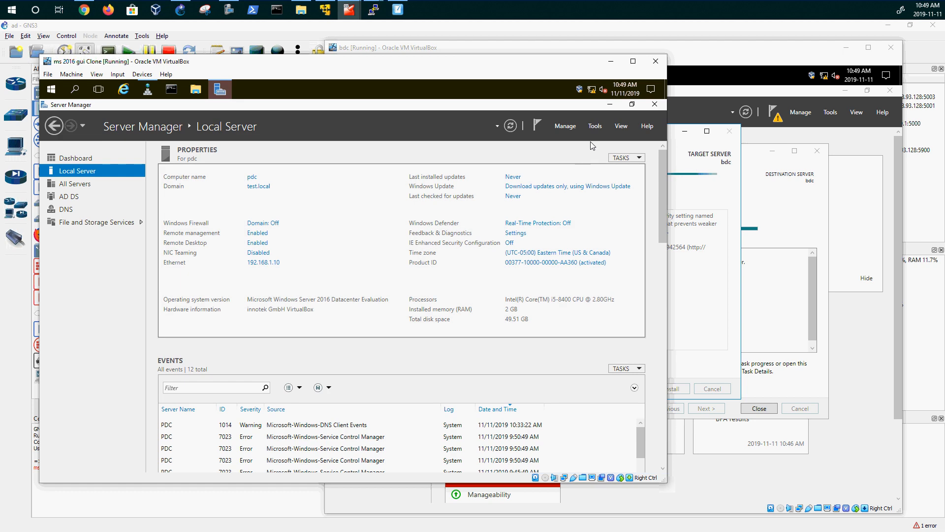
click(597, 126)
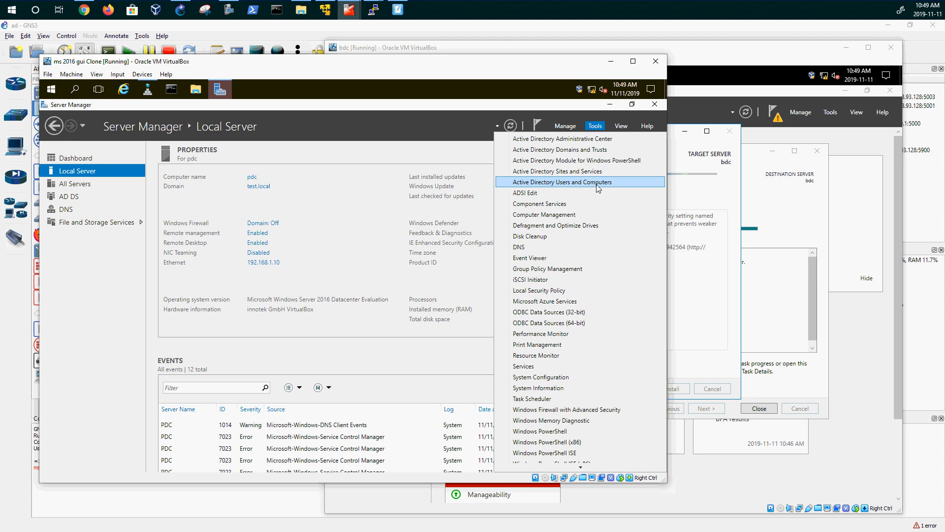
click(561, 182)
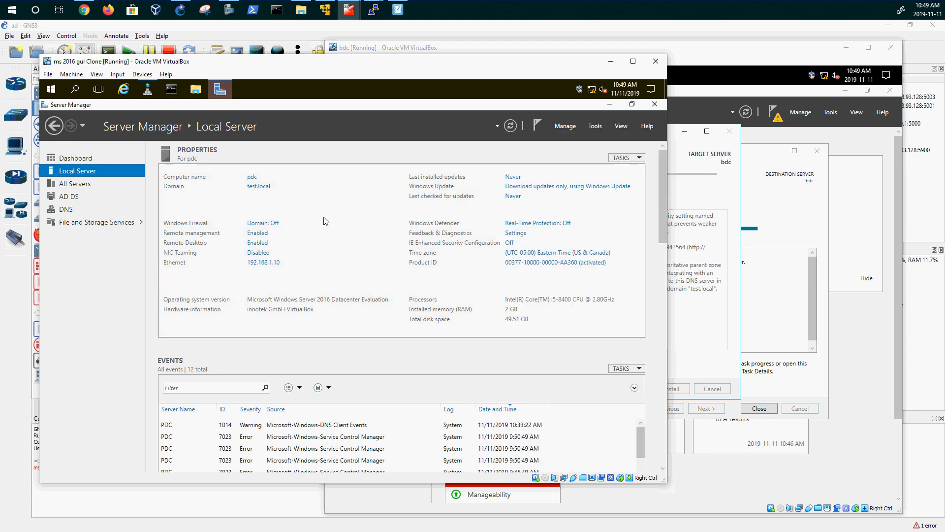
click(610, 105)
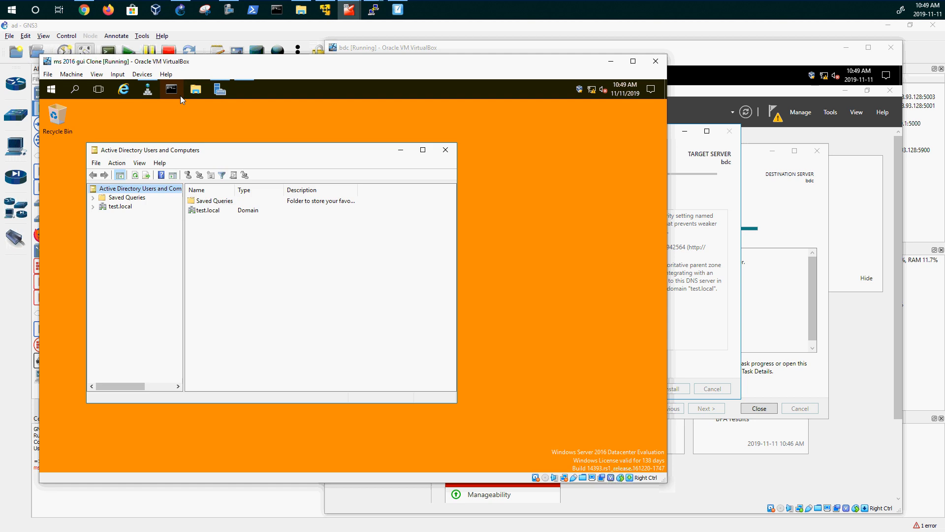
double_click(283, 155)
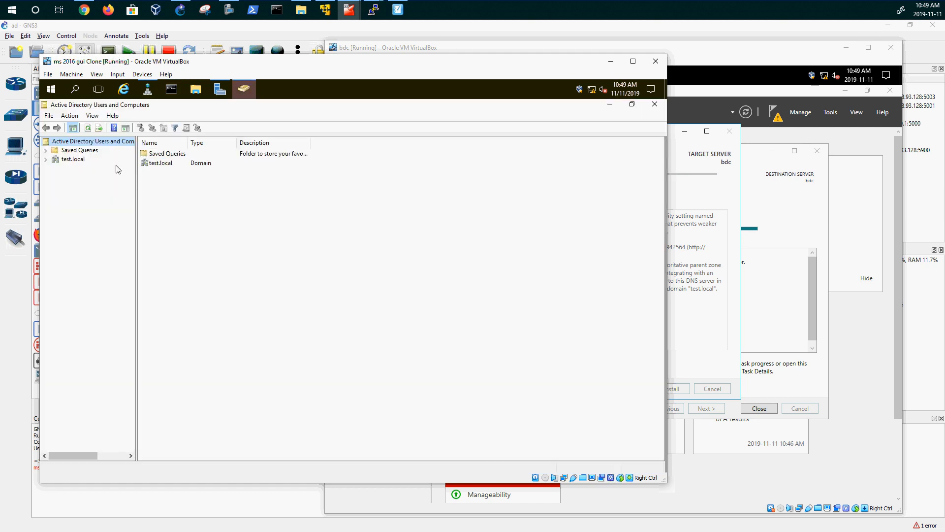
right_click(244, 89)
click(218, 127)
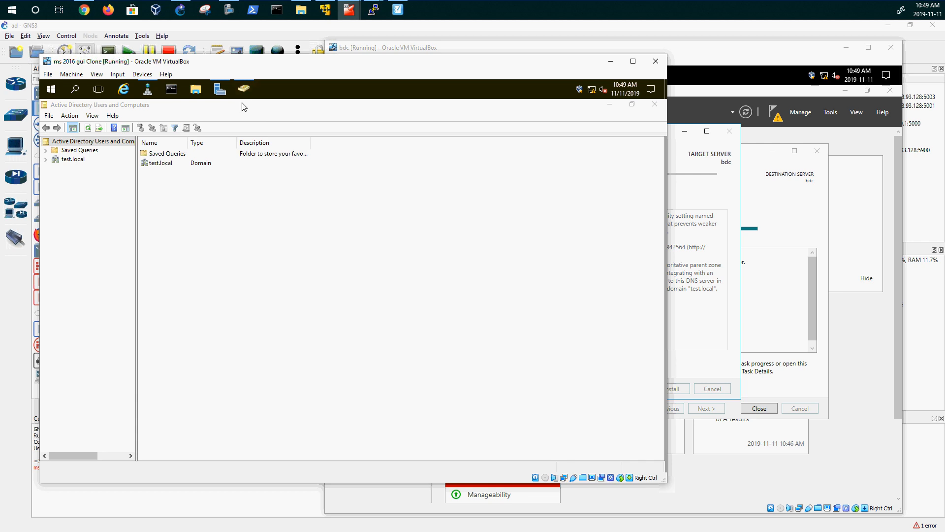
drag(244, 88, 167, 92)
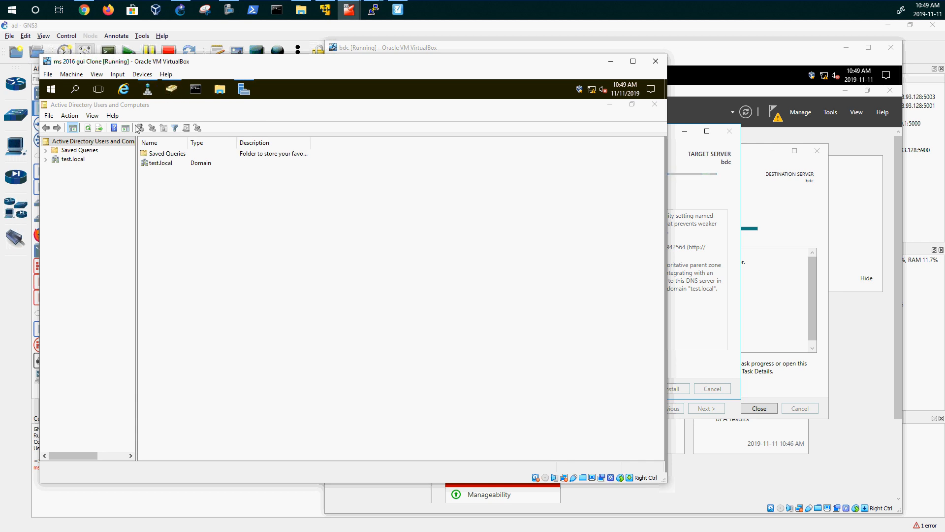
- Turn on Advanced Features, list test.local's Users container, and widen the Name column
click(92, 116)
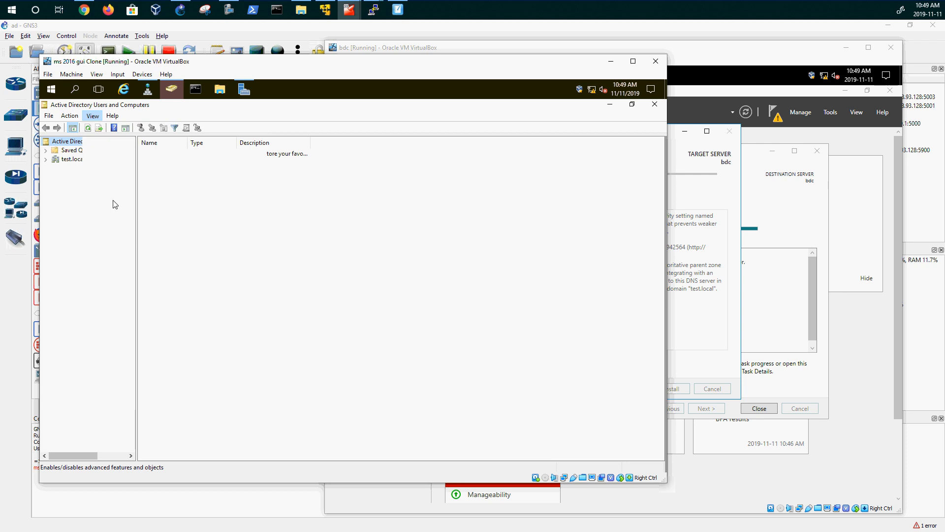
click(113, 200)
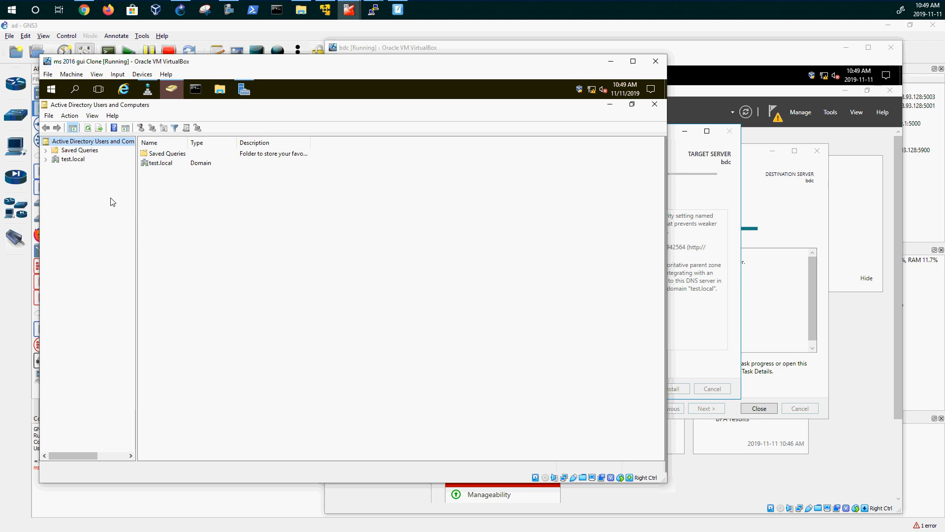
click(46, 159)
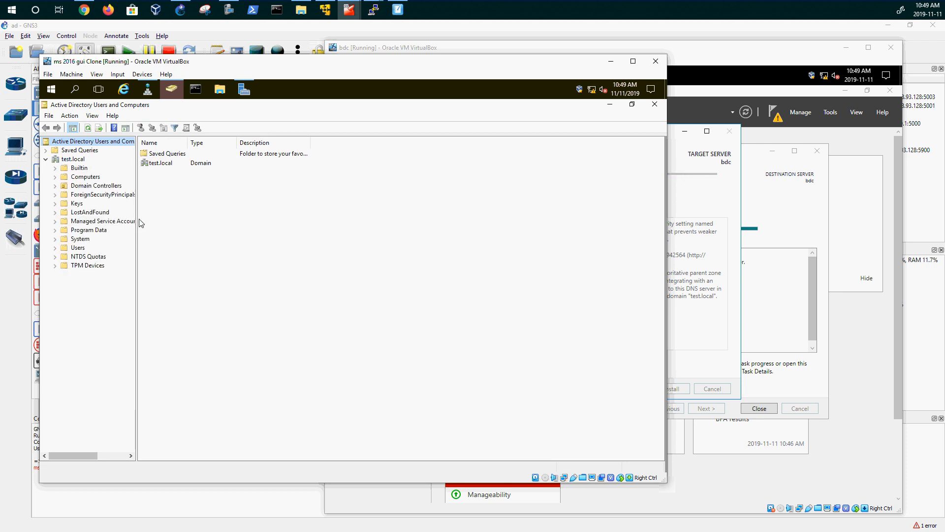
click(78, 248)
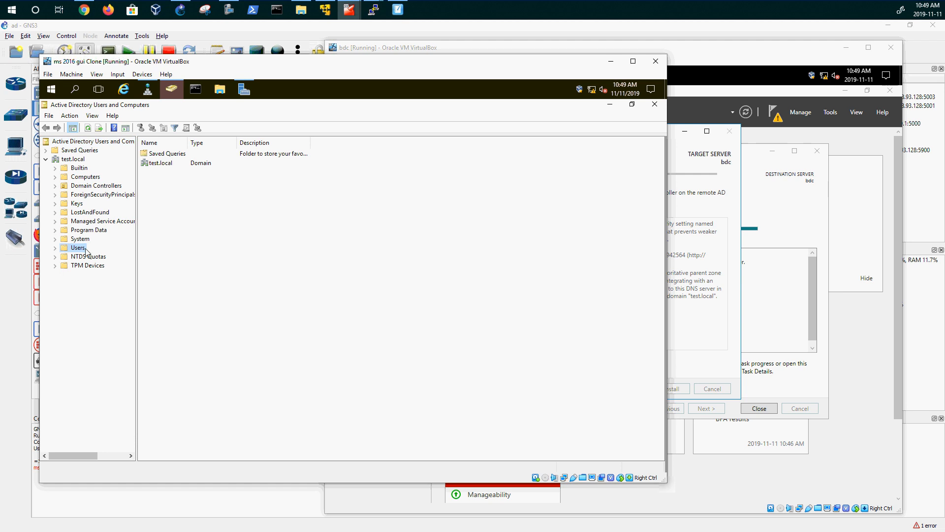
drag(187, 142, 235, 142)
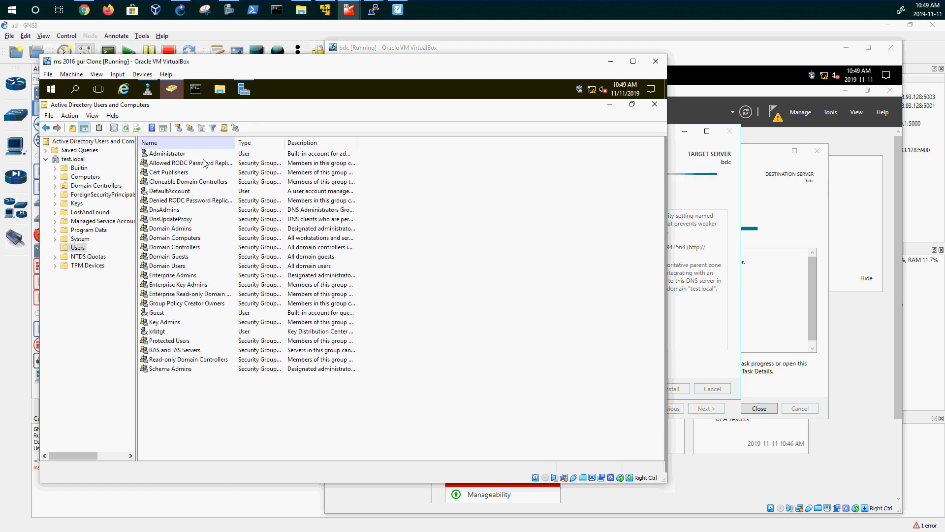
- Select the Guest account and bring up its context menu
click(156, 156)
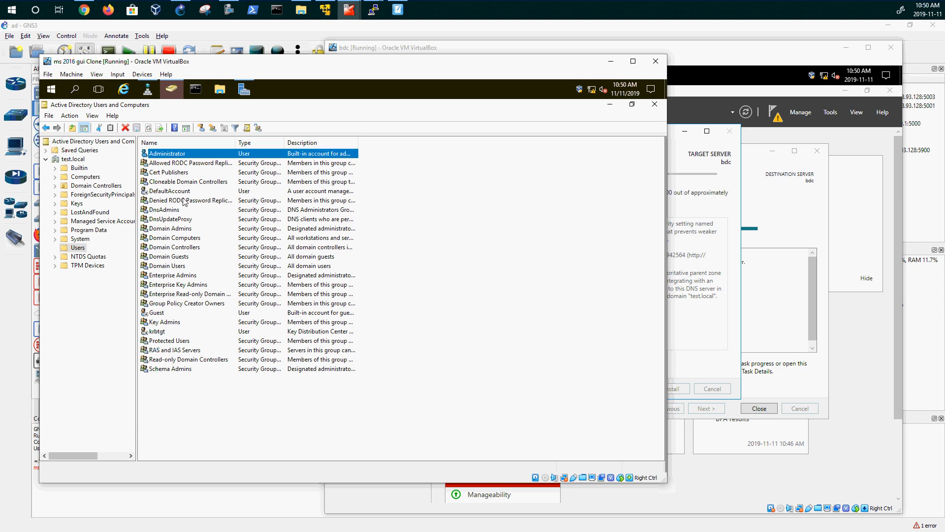
click(171, 193)
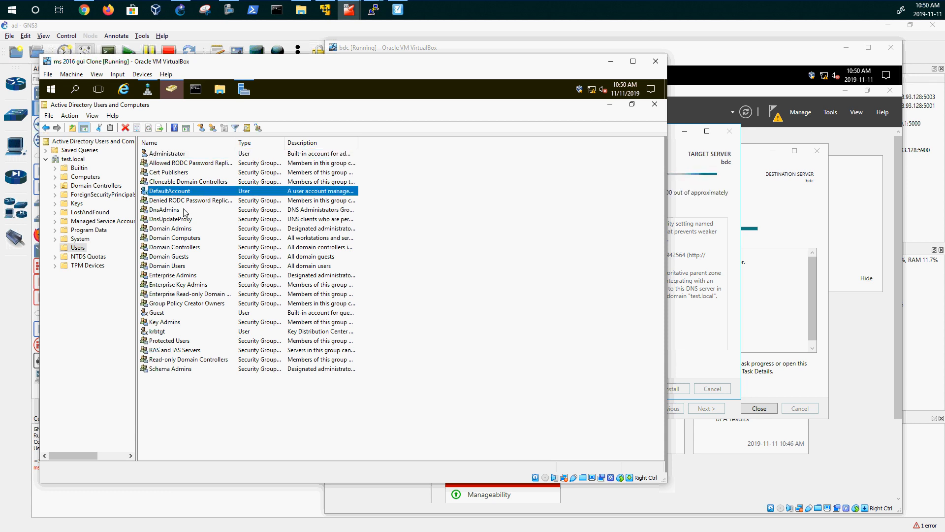
click(162, 315)
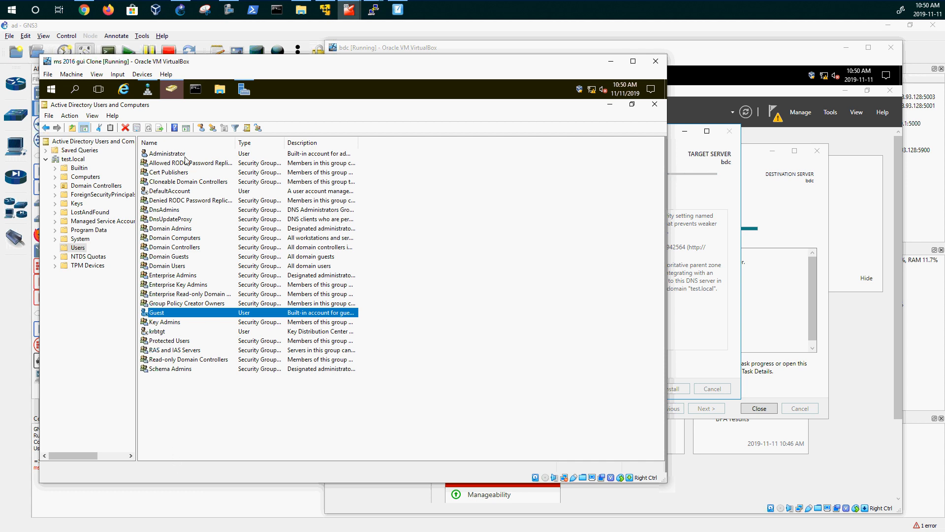
click(148, 324)
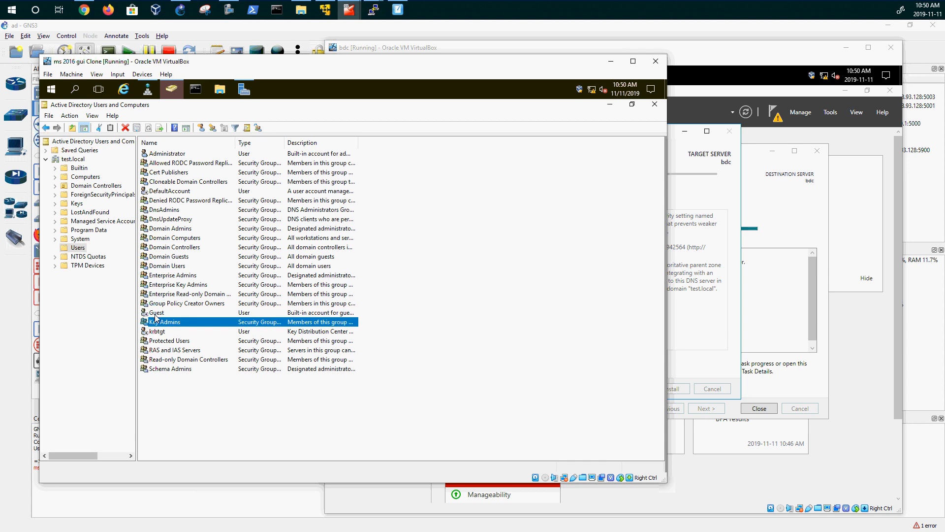
click(157, 314)
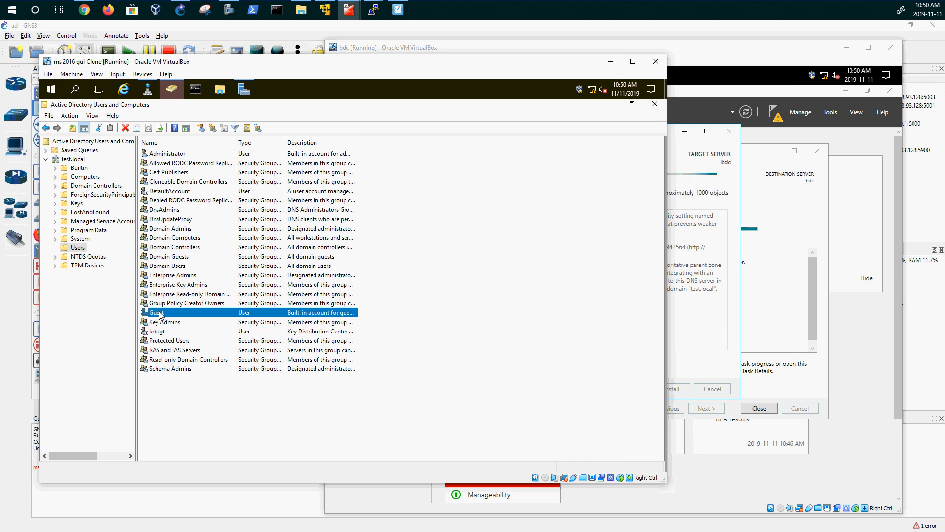
right_click(159, 315)
- Copy Guest into a new user with first name 'asen' and logon name 'aseng'
click(199, 150)
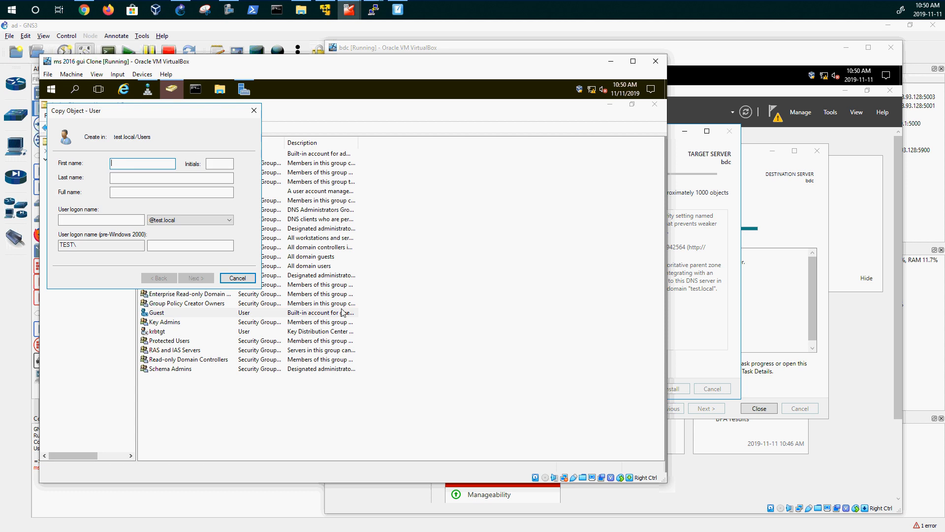
drag(178, 115, 424, 165)
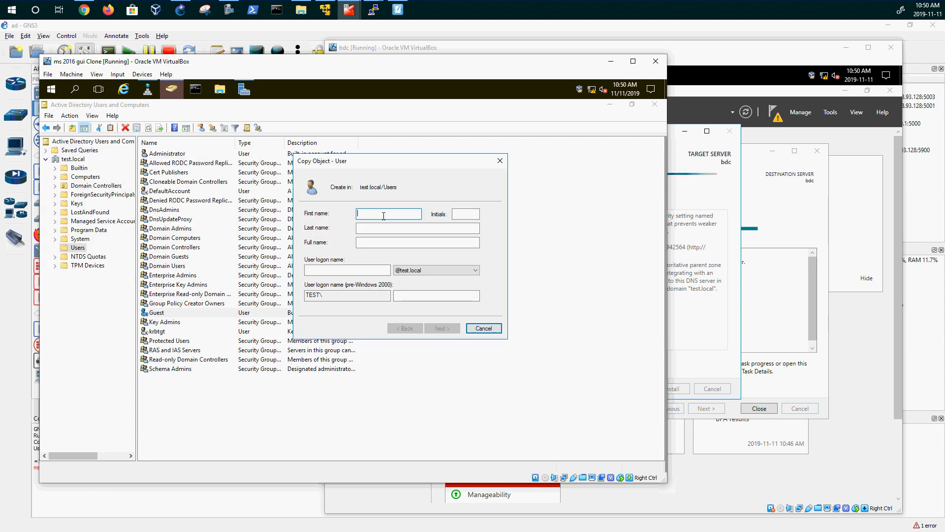
text(aseng)
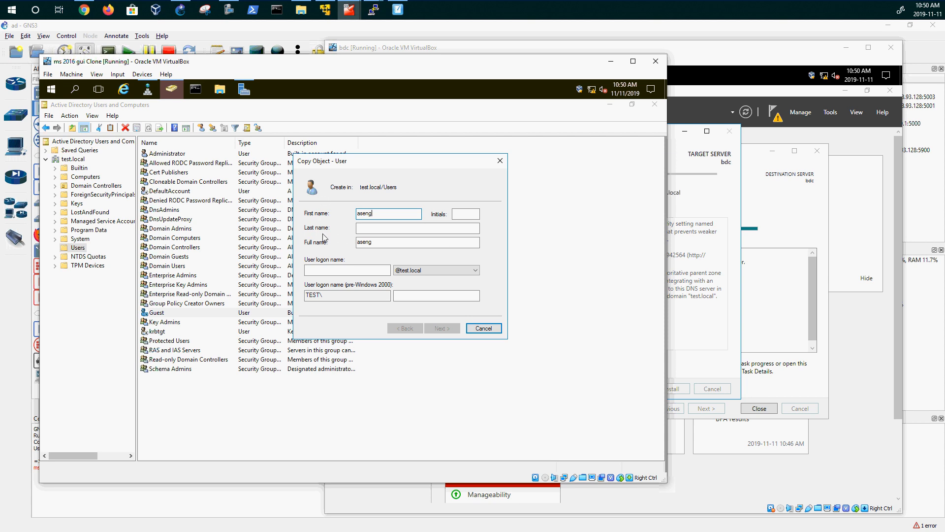
click(347, 270)
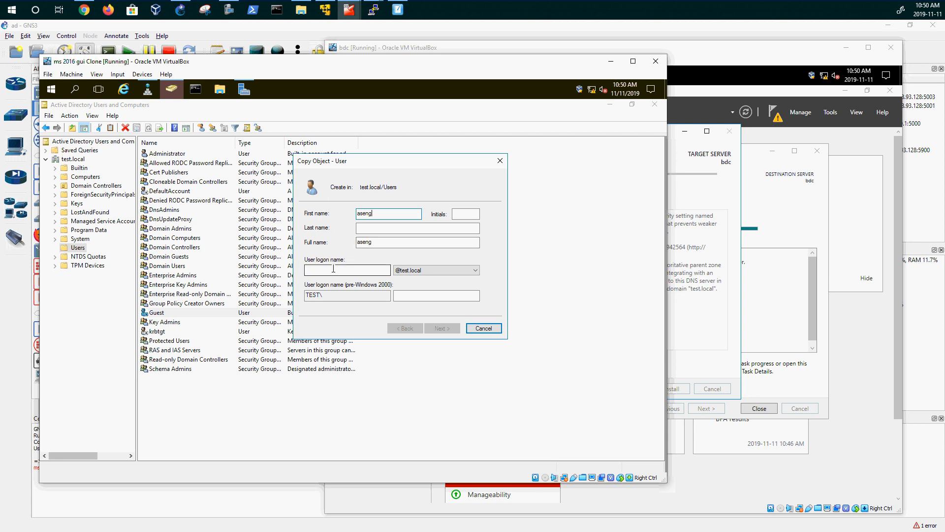
click(383, 215)
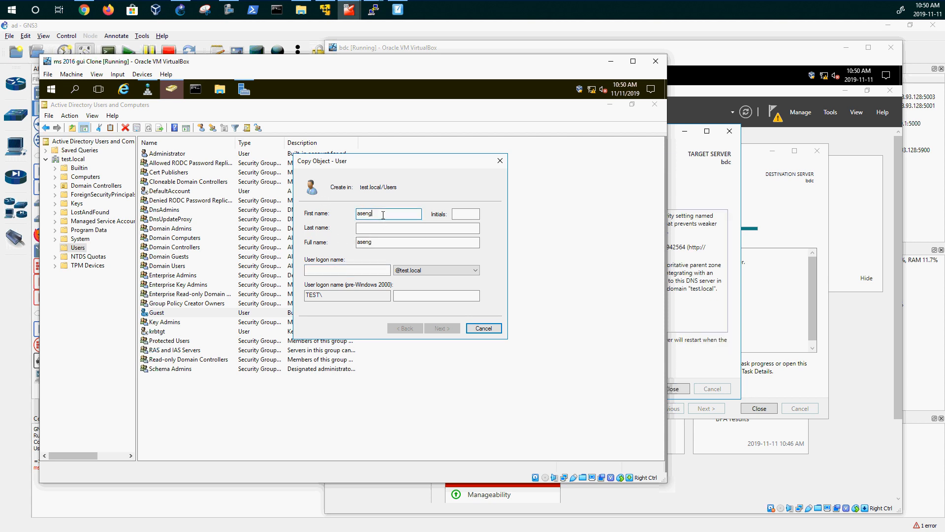
click(354, 269)
text(aseng)
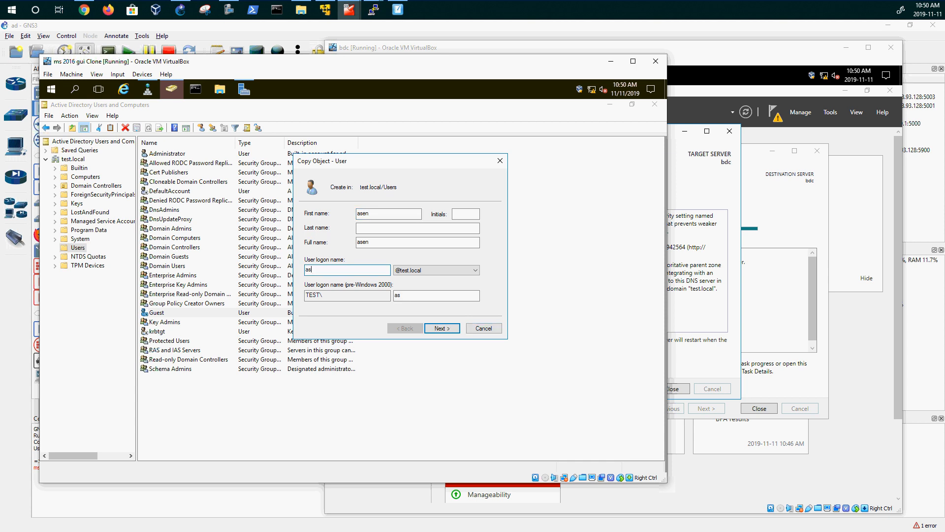
- Clear 'must change password' and 'Account is disabled', set the user's password, and finish creating it
click(435, 329)
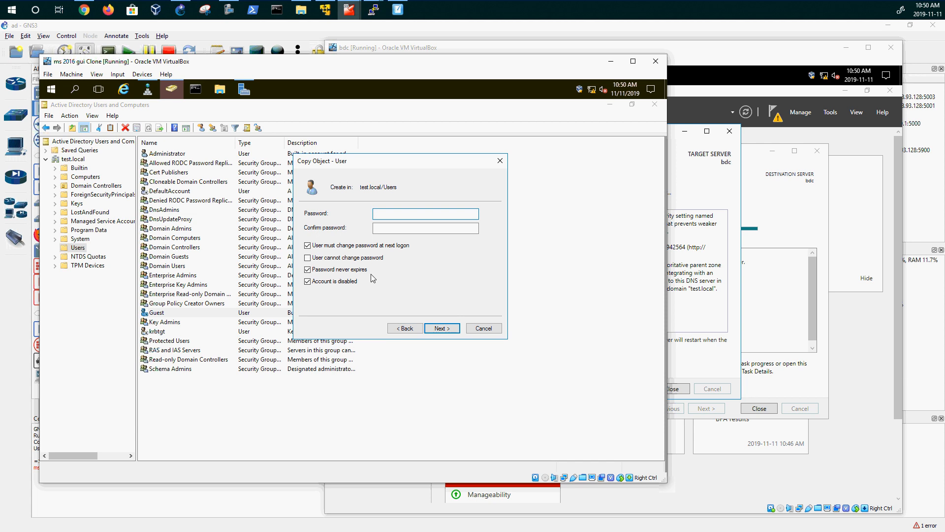
click(308, 245)
click(307, 282)
click(398, 211)
text(••••••••)
key(Tab)
text(•••)
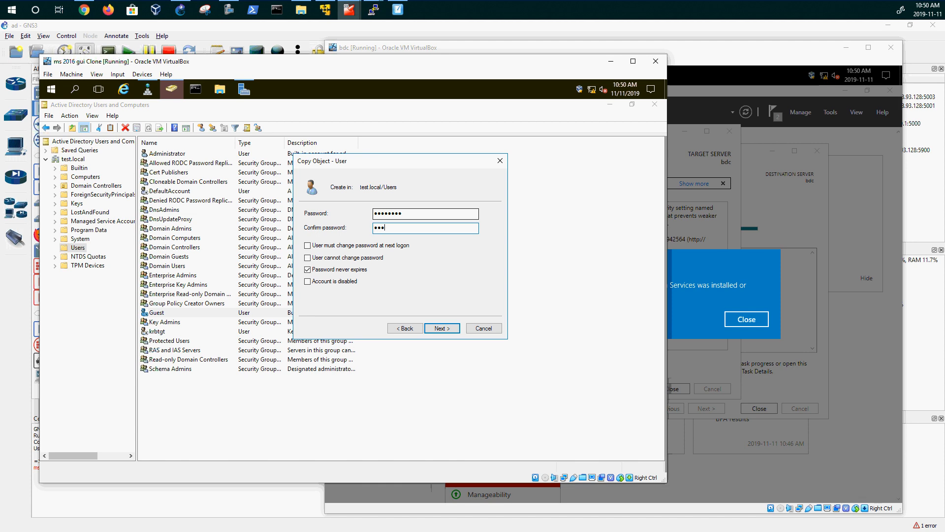
text(•••)
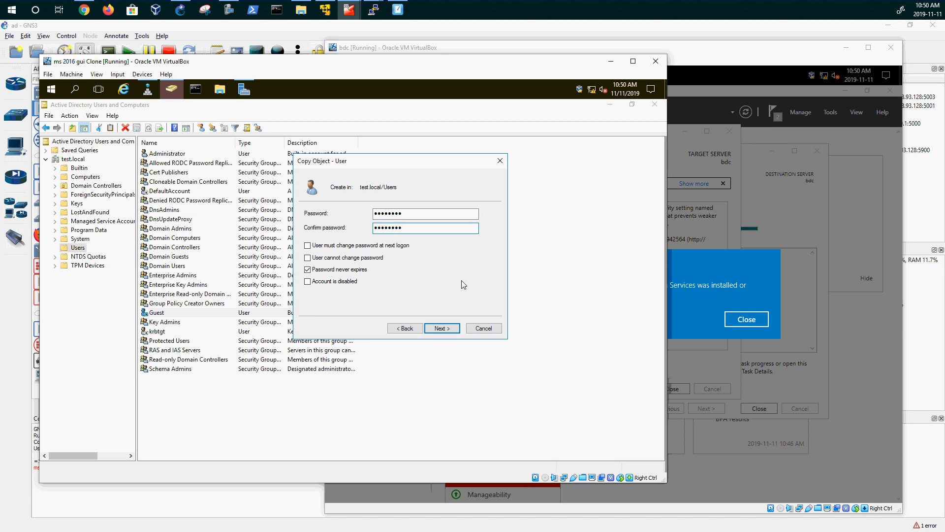
click(442, 328)
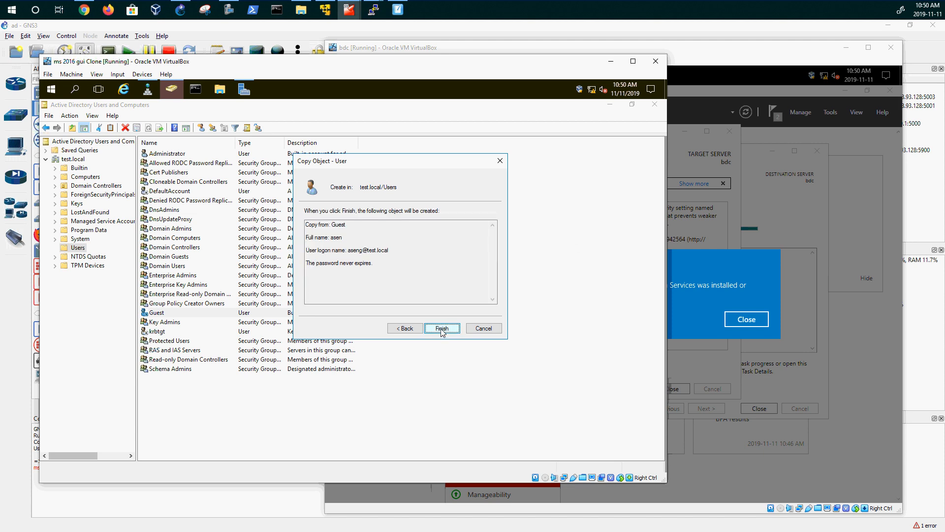
click(442, 329)
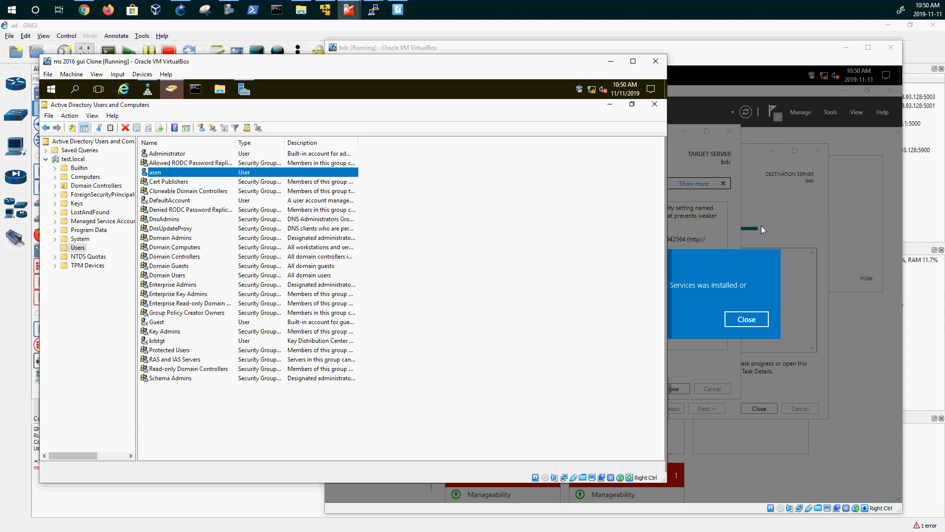
click(724, 61)
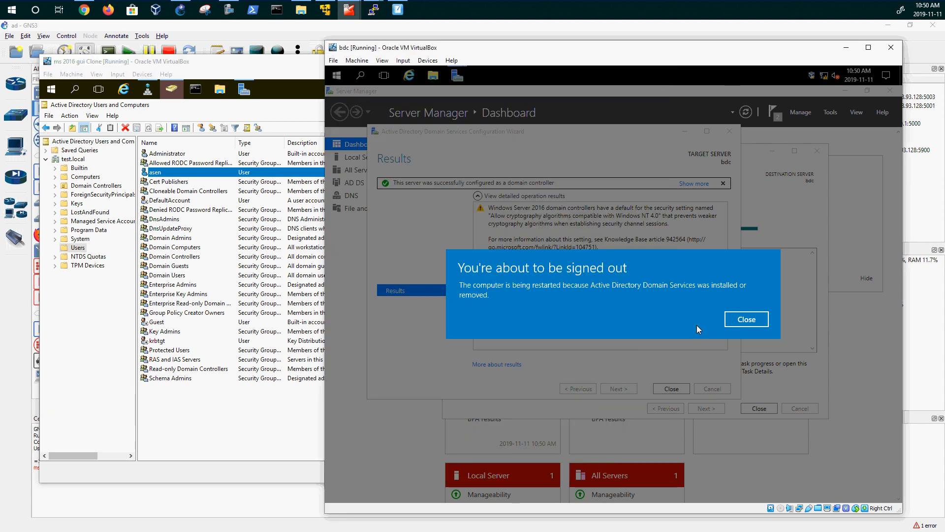
- Close the sign-out notice and, after bdc reboots, sign in as TEST\Administrator
click(753, 320)
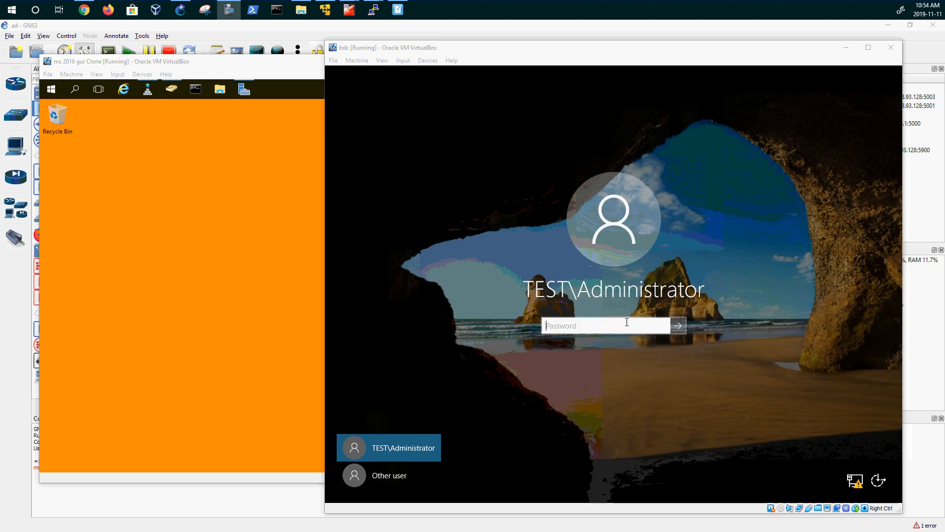
click(634, 327)
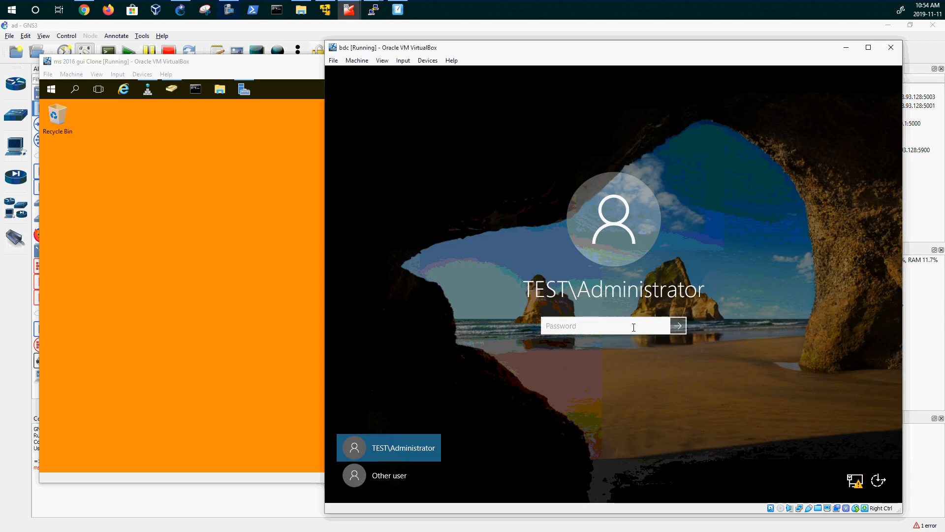
text(P)
key(Return)
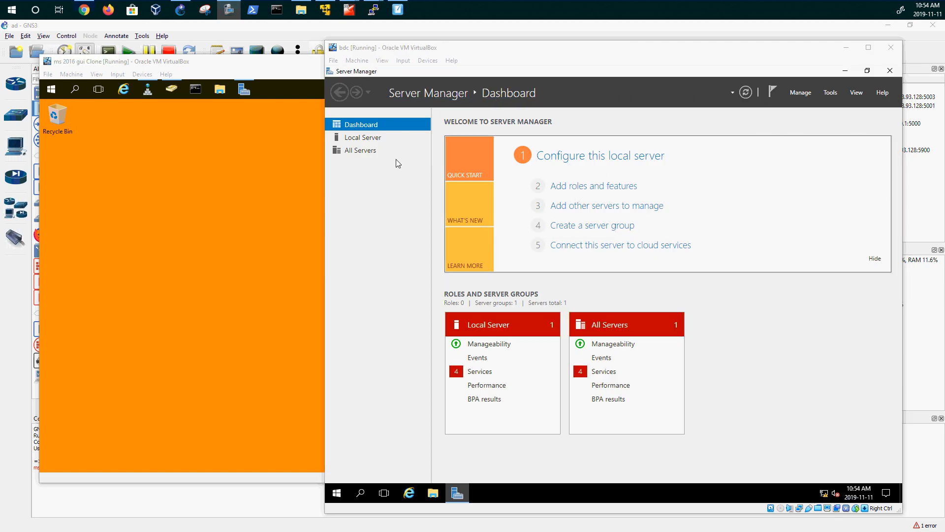
- Turn off bdc's Windows Firewall for domain networks from Local Server, then open the Ethernet connections
click(357, 141)
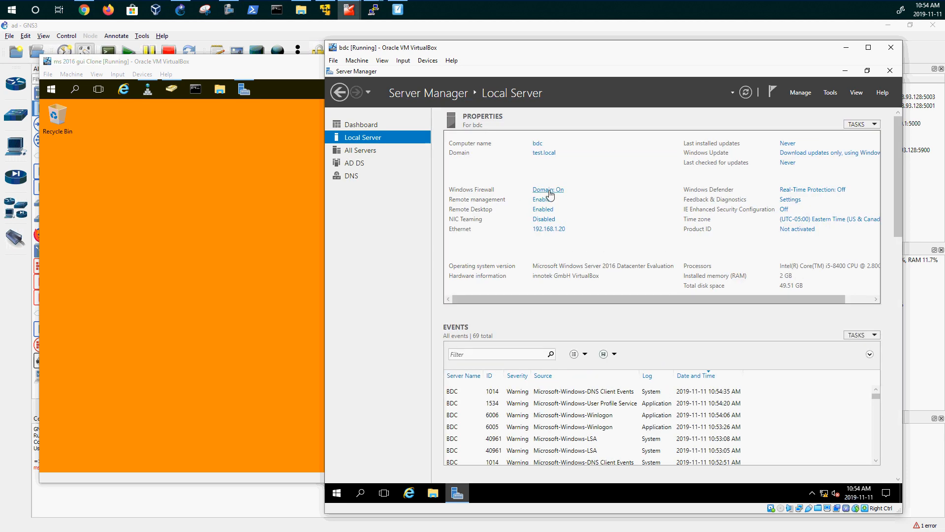
click(558, 190)
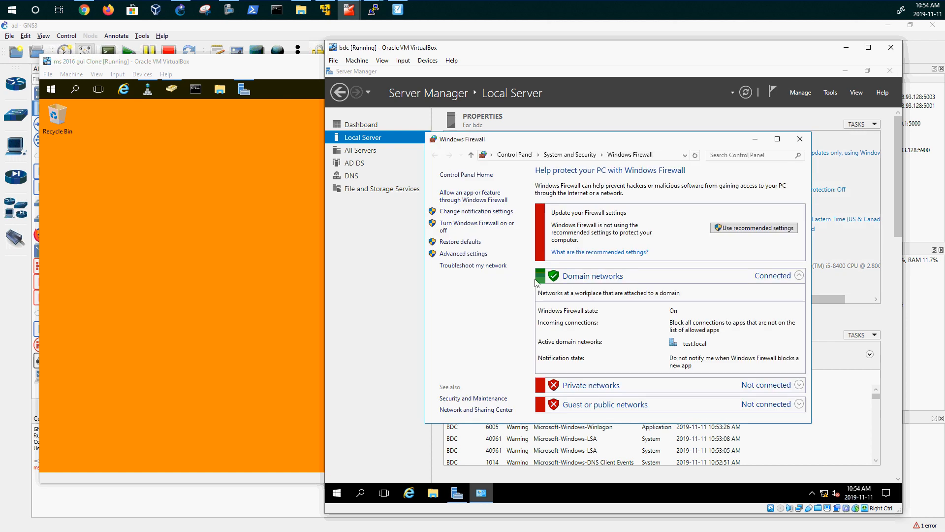
click(453, 225)
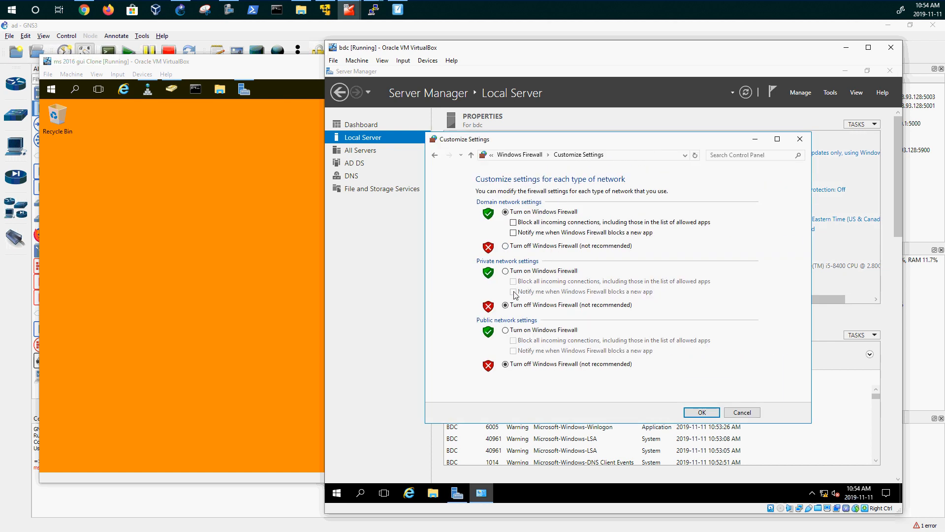
click(505, 246)
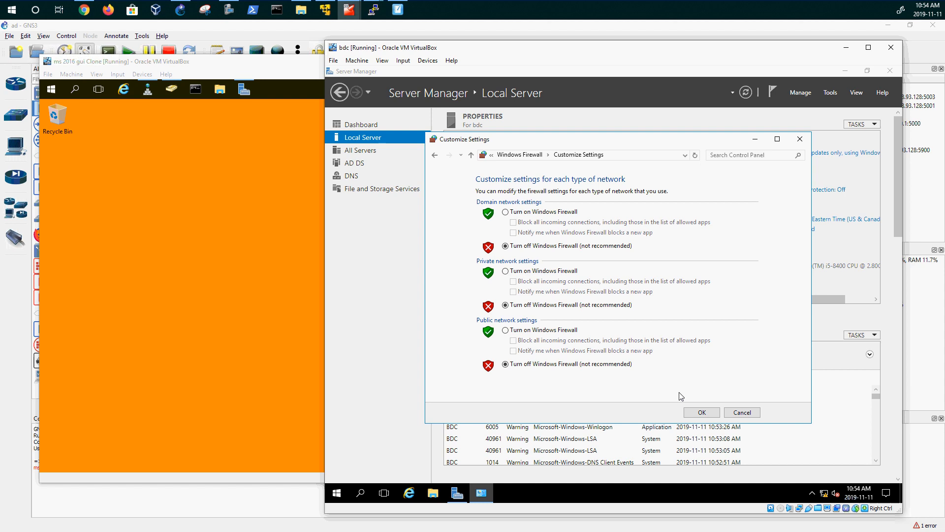
click(700, 412)
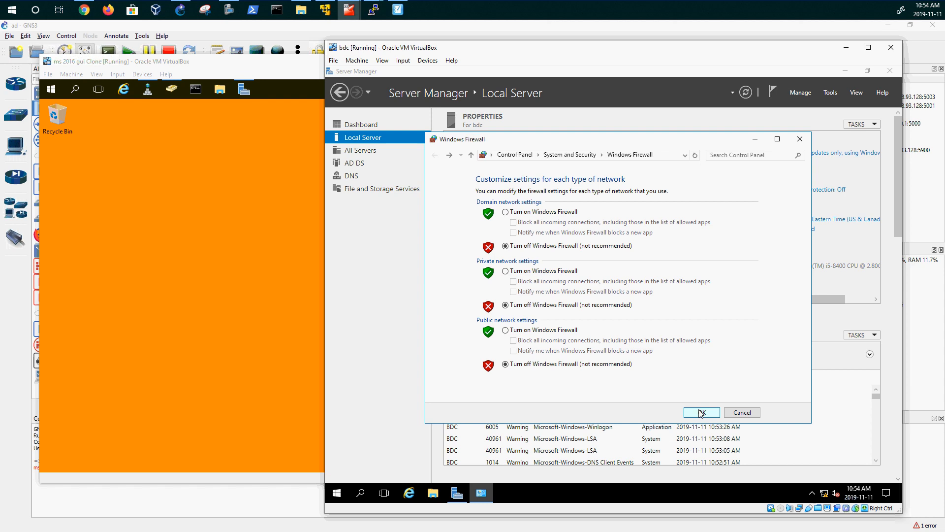
click(799, 139)
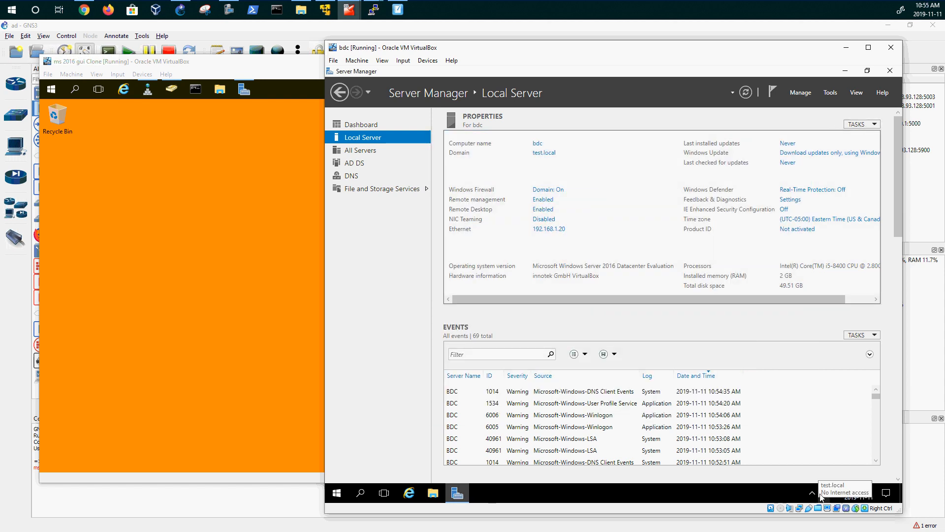
click(554, 230)
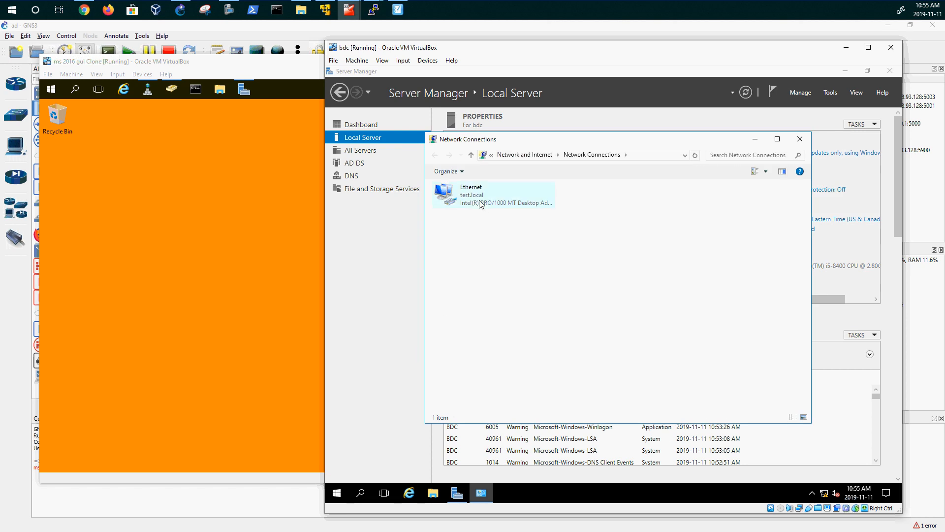
- Check bdc's Ethernet IPv4 settings (192.168.1.20, DNS 192.168.1.10 and 127.0.0.1) and close without changes
double_click(480, 203)
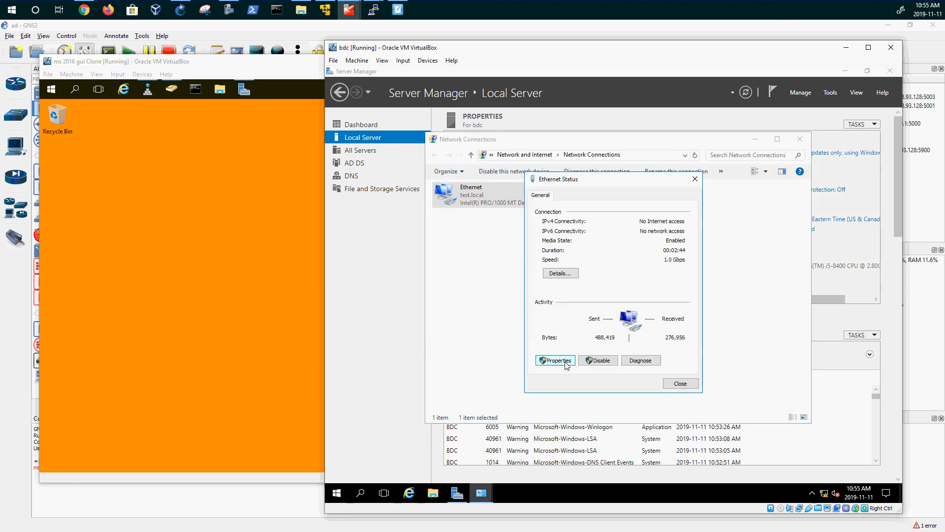
click(556, 360)
scroll(610, 319, down, 1)
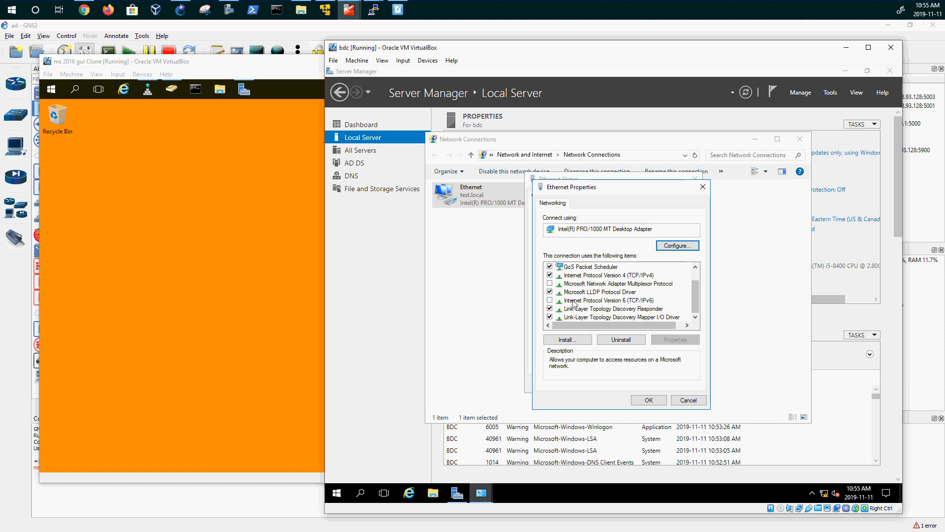
double_click(606, 276)
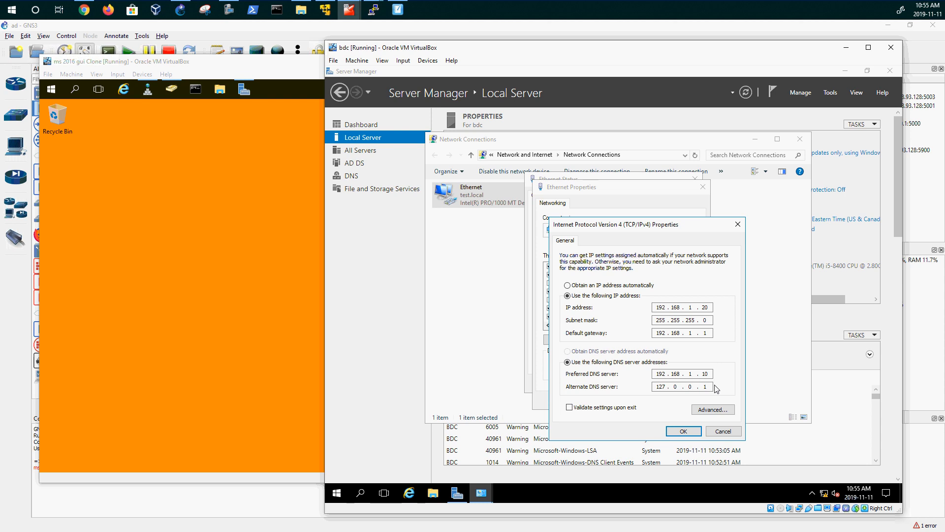
click(716, 432)
click(689, 399)
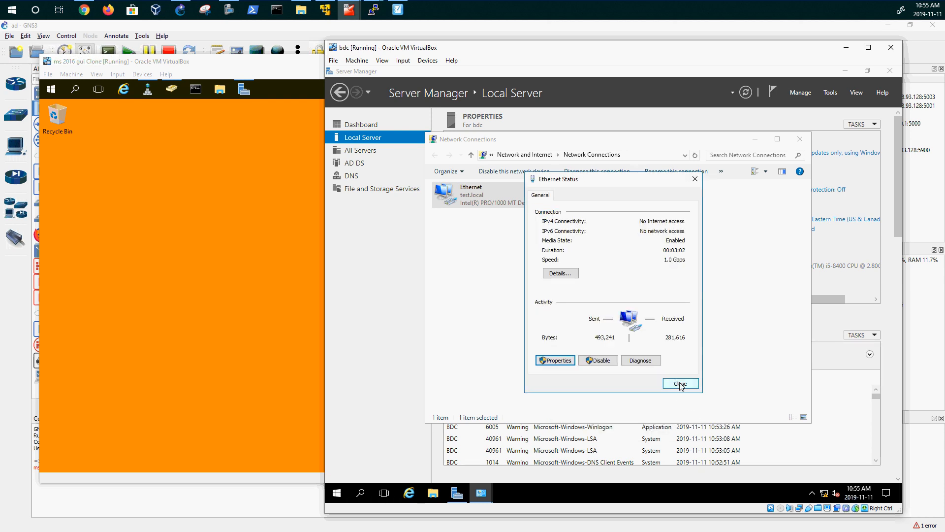
click(682, 385)
click(804, 139)
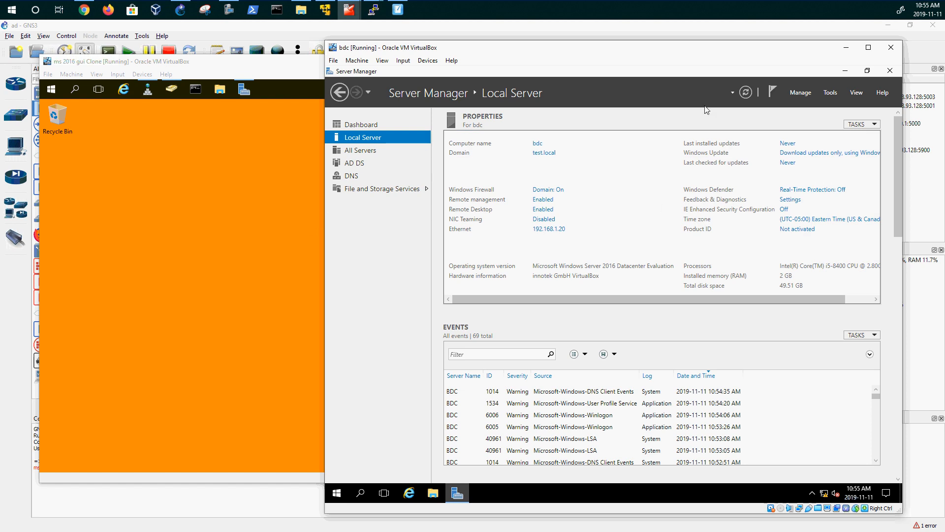
- Launch Active Directory Users and Computers from bdc's Server Manager Tools menu and minimize Server Manager
click(831, 92)
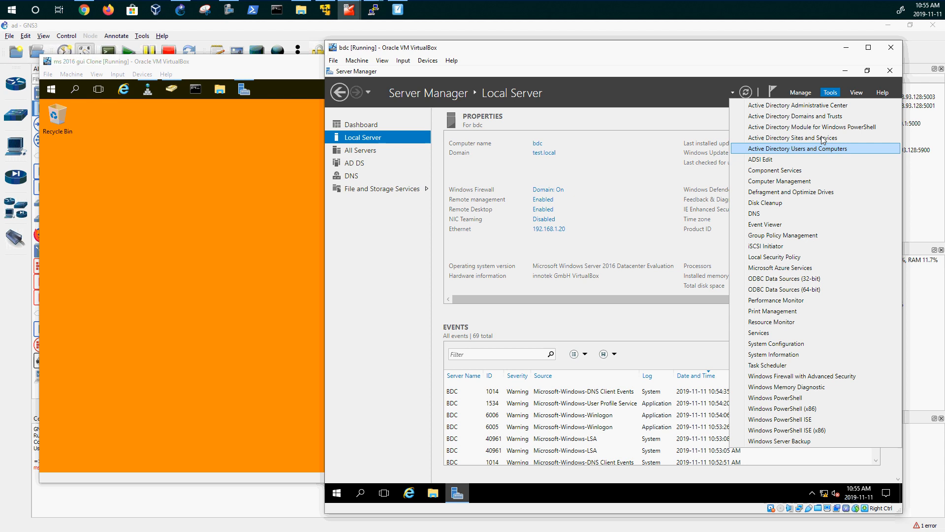
click(659, 111)
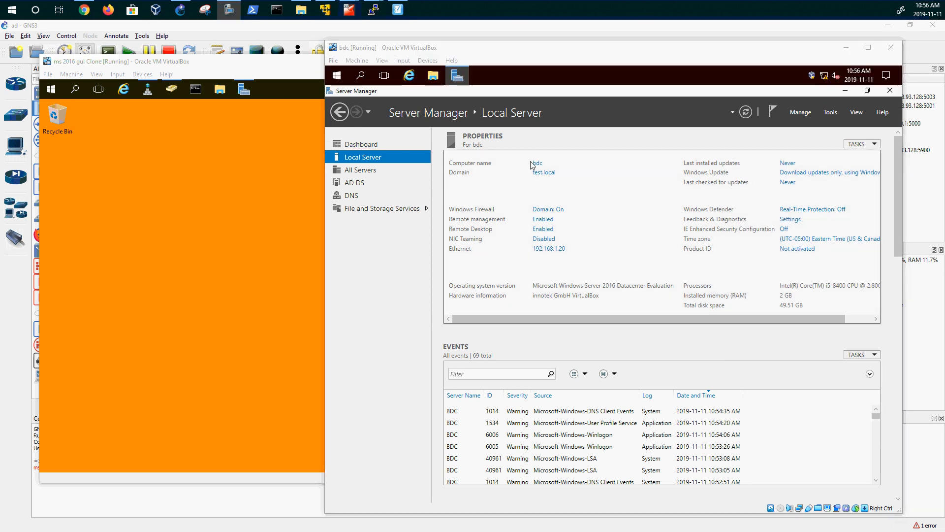
click(836, 113)
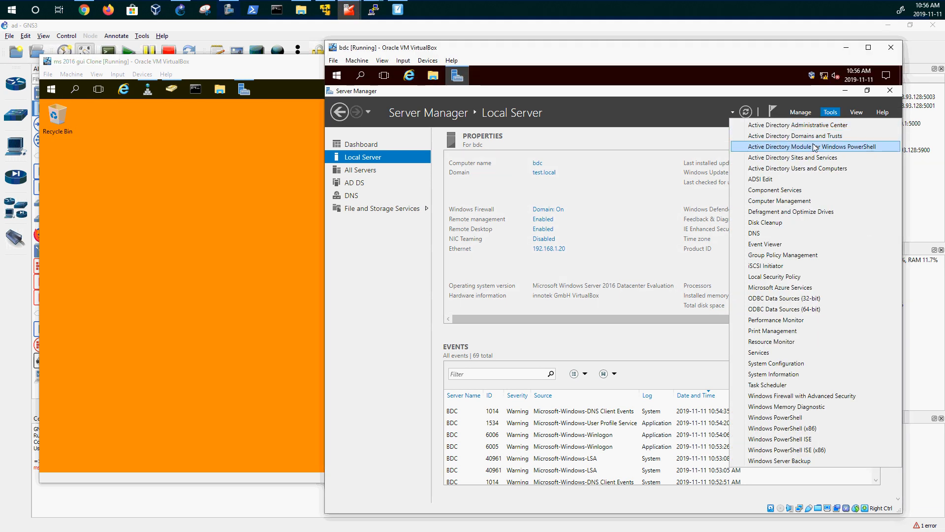
click(830, 112)
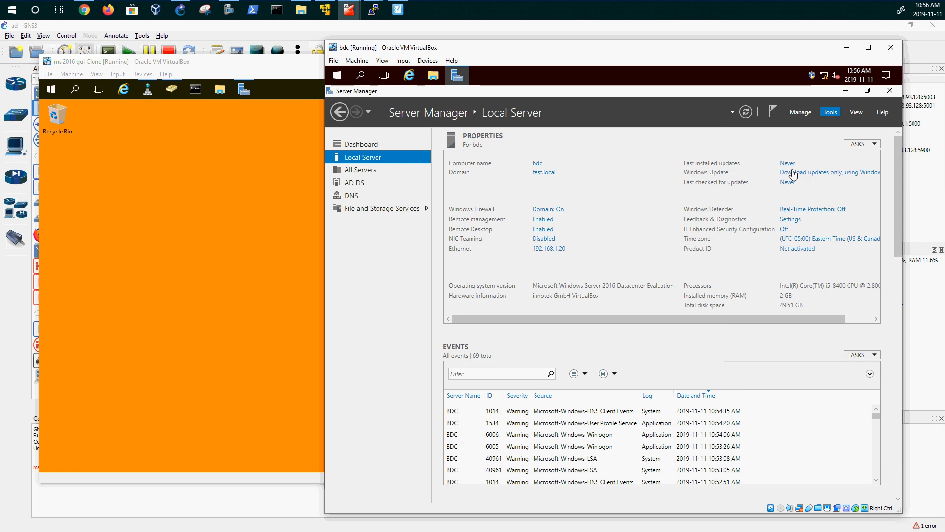
click(845, 90)
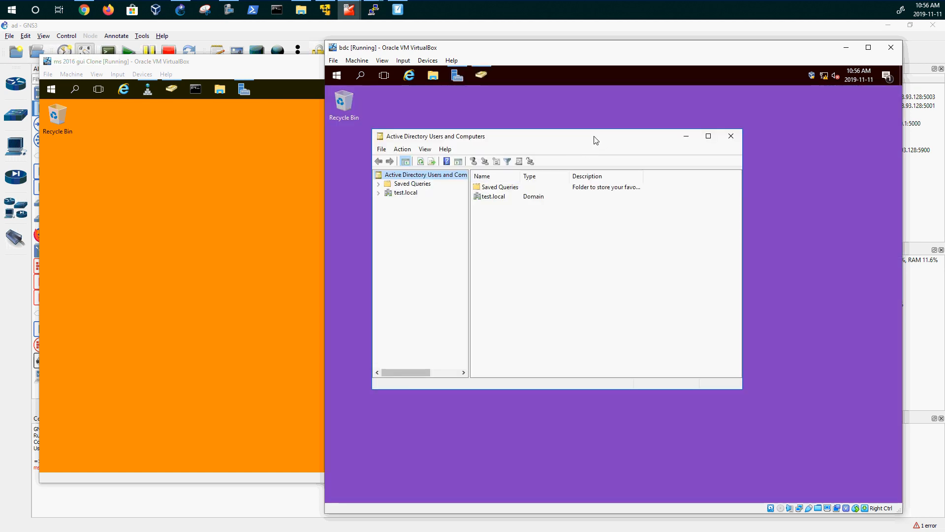
- In bdc's ADUC, enable Advanced Features, open test.local/Users, and auto-fit the Name, Type and Description columns
double_click(593, 137)
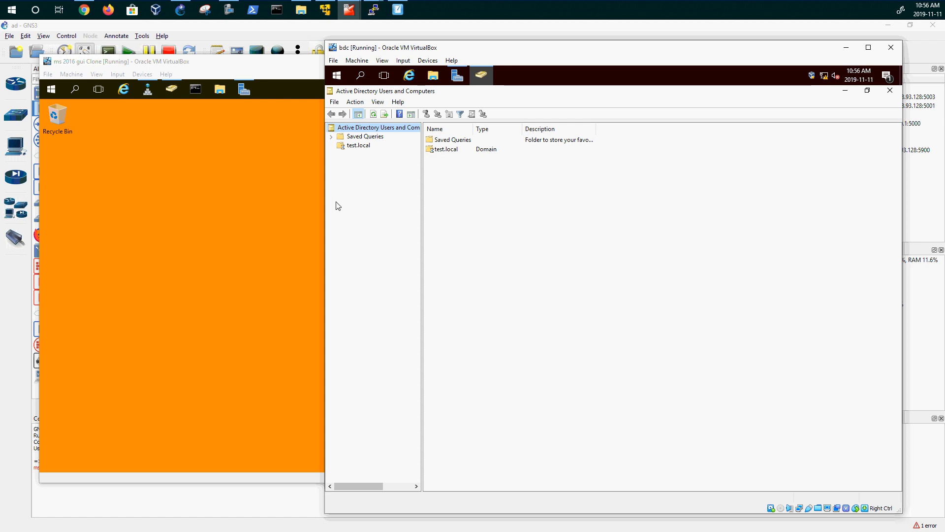
click(331, 145)
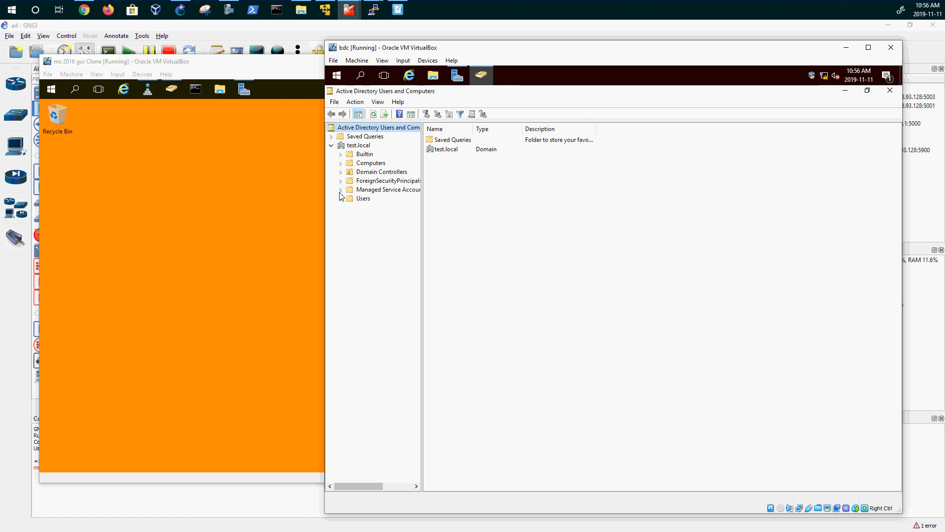
click(378, 102)
click(397, 186)
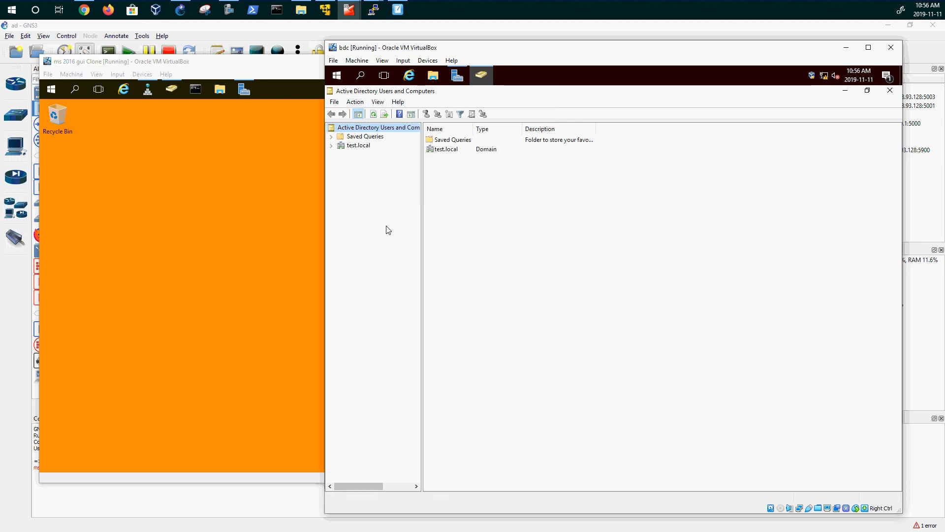
click(331, 145)
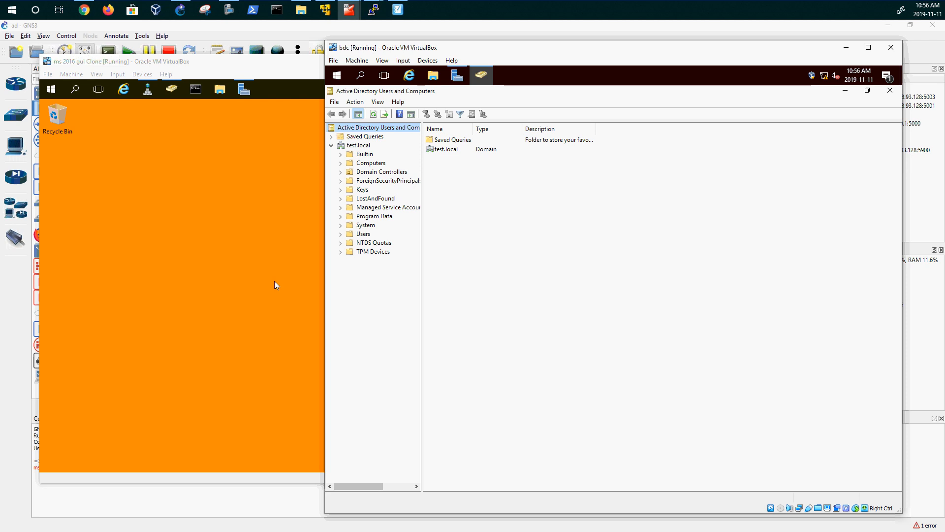
click(365, 234)
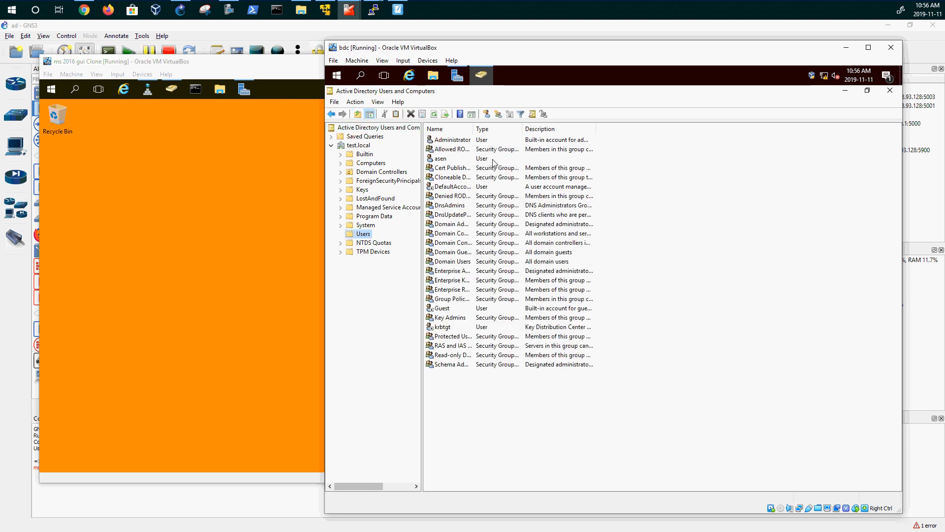
click(441, 159)
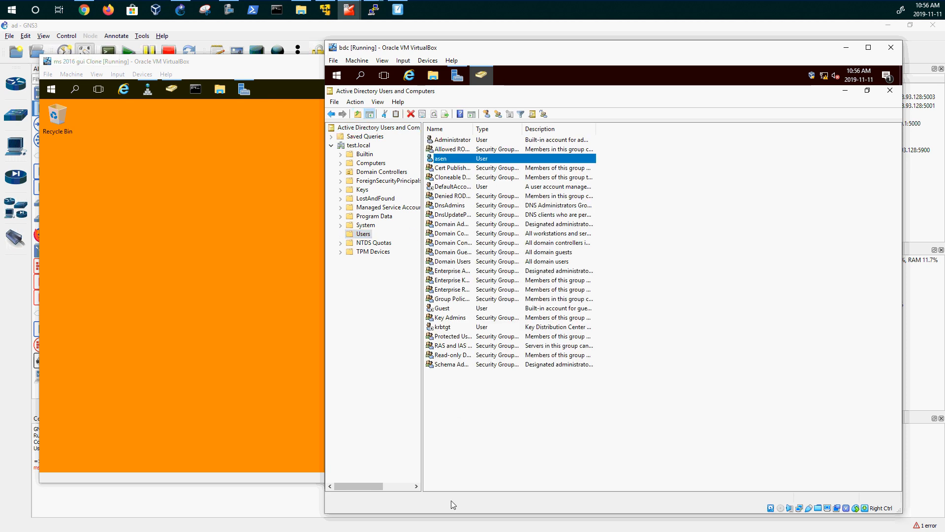
double_click(474, 128)
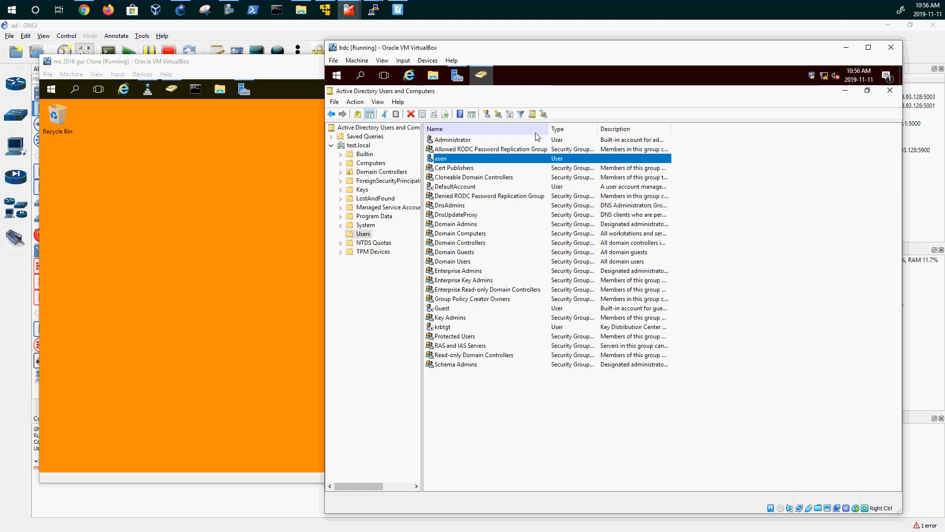
double_click(597, 129)
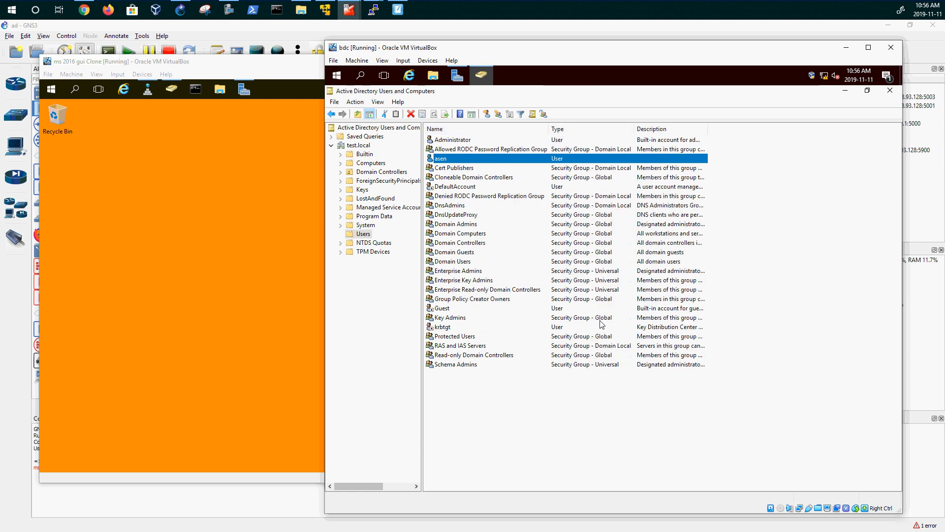
double_click(708, 129)
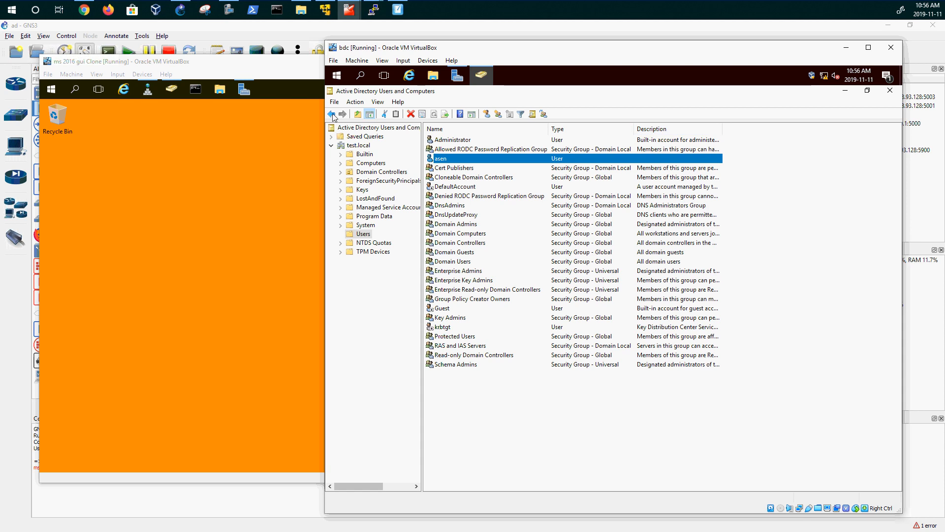
- On pdc, open DNS Manager and reload the test.local zone
click(172, 91)
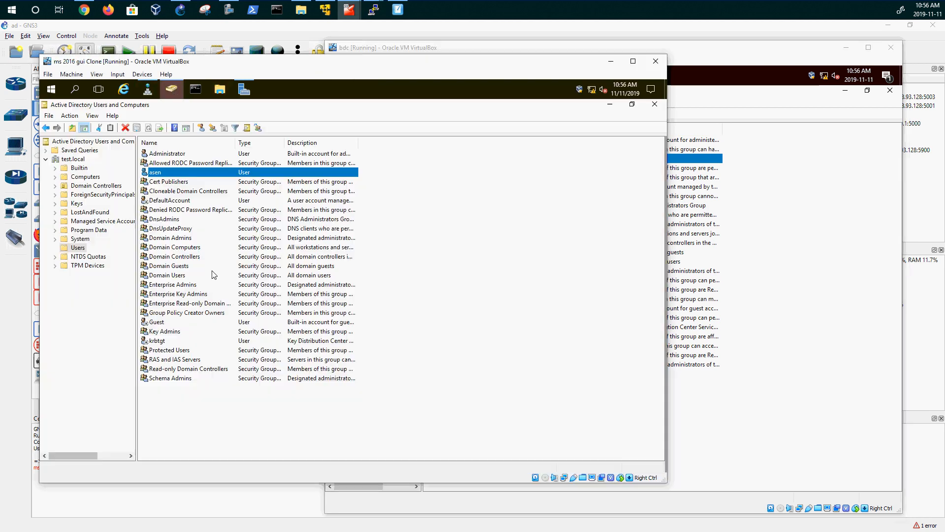
click(610, 106)
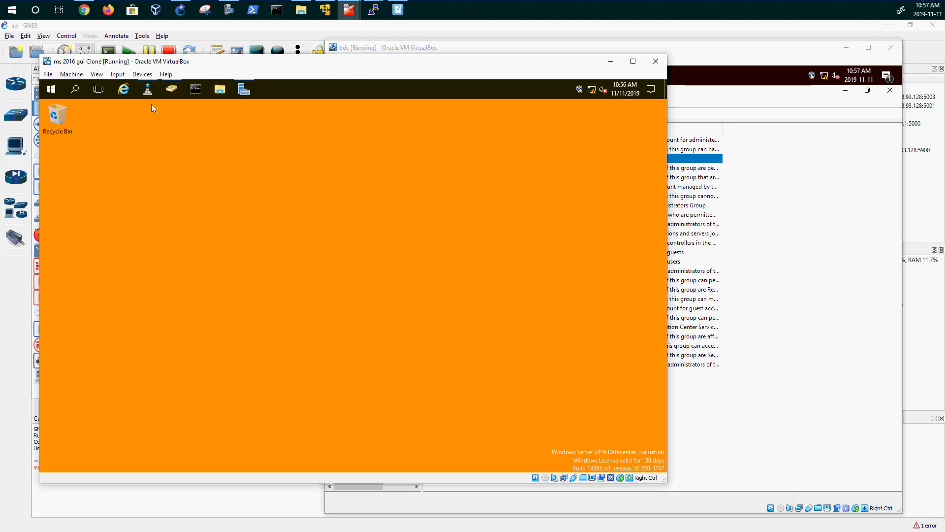
click(147, 93)
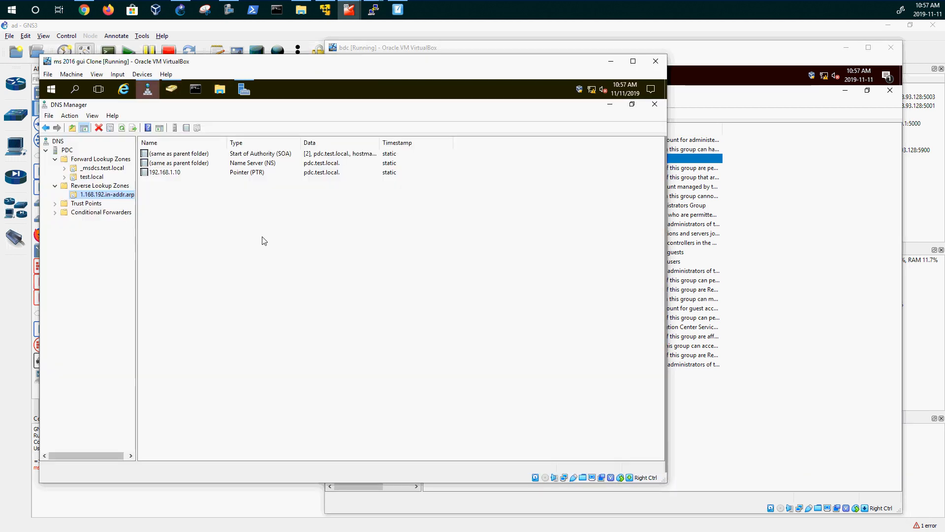
click(91, 177)
right_click(242, 316)
click(186, 269)
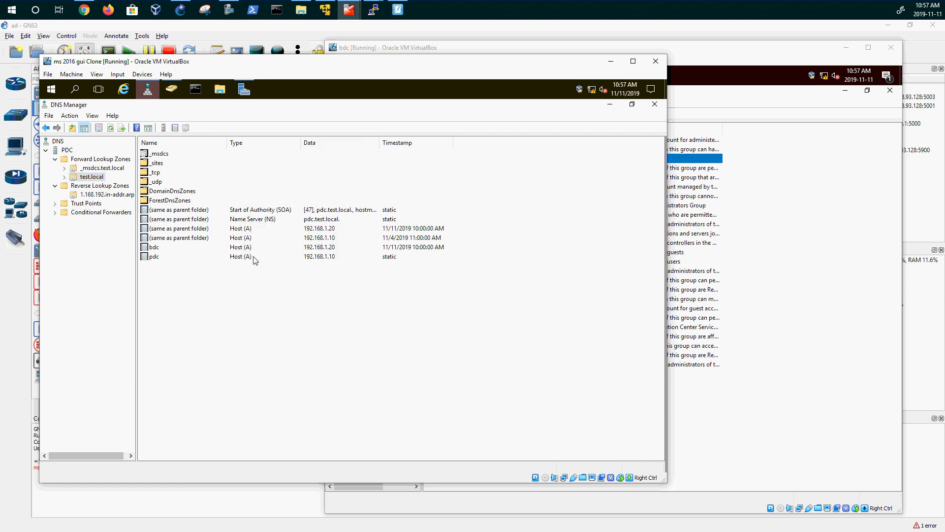
right_click(98, 181)
click(122, 195)
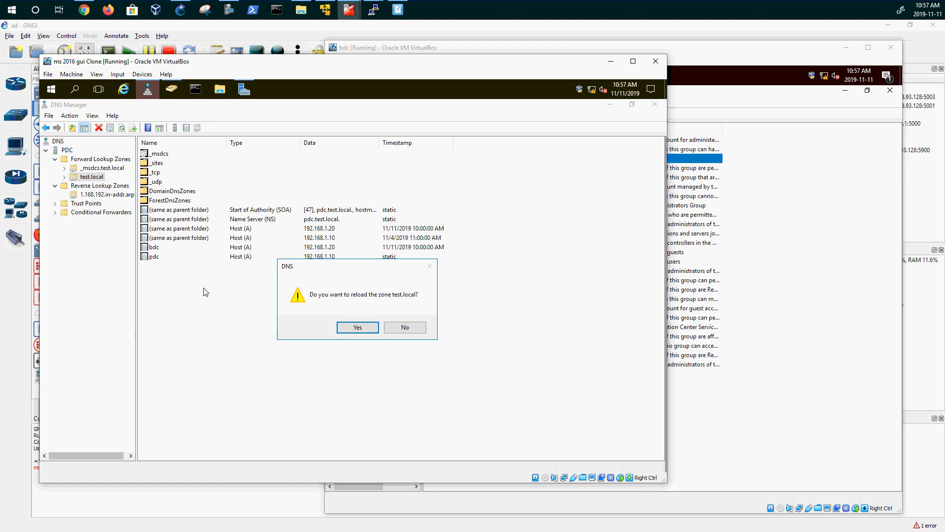
click(356, 328)
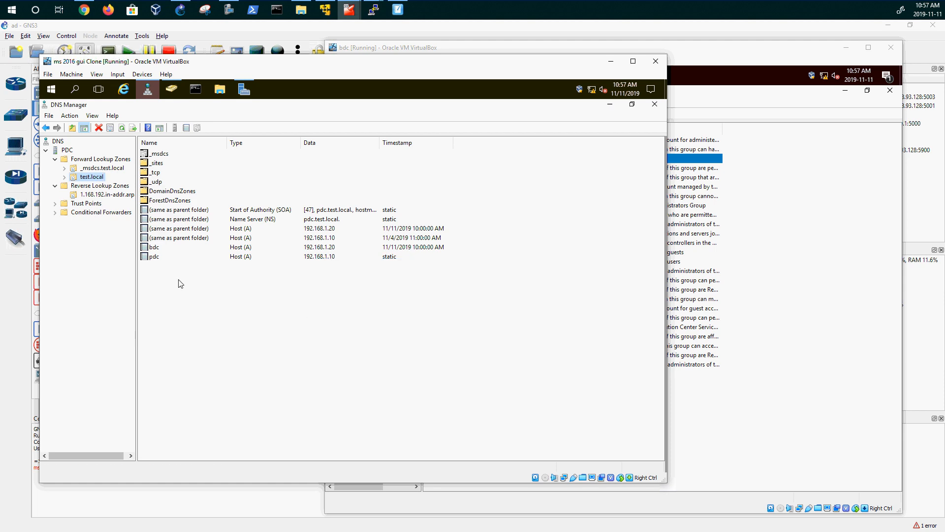
- Refresh forward lookup zones, then reload and refresh the 1.168.192.in-addr.arpa reverse zone
right_click(77, 162)
click(103, 180)
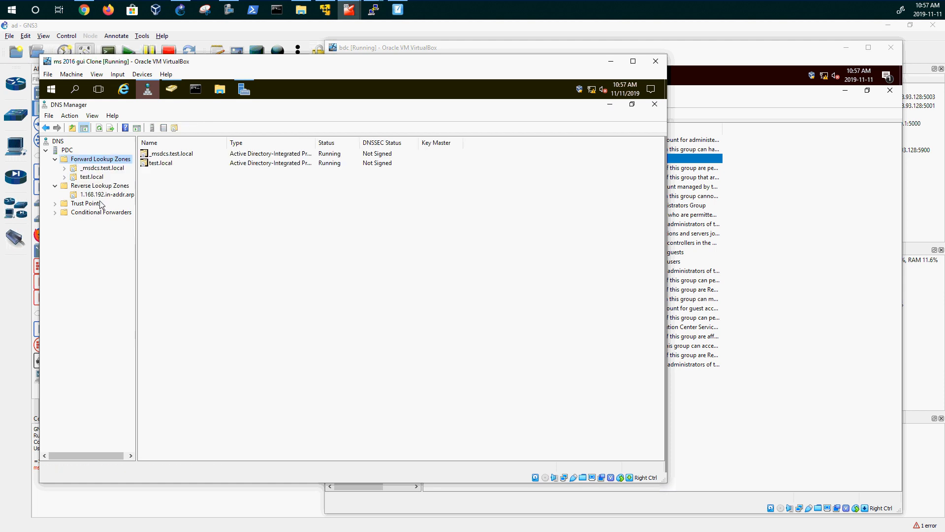
click(102, 196)
right_click(101, 196)
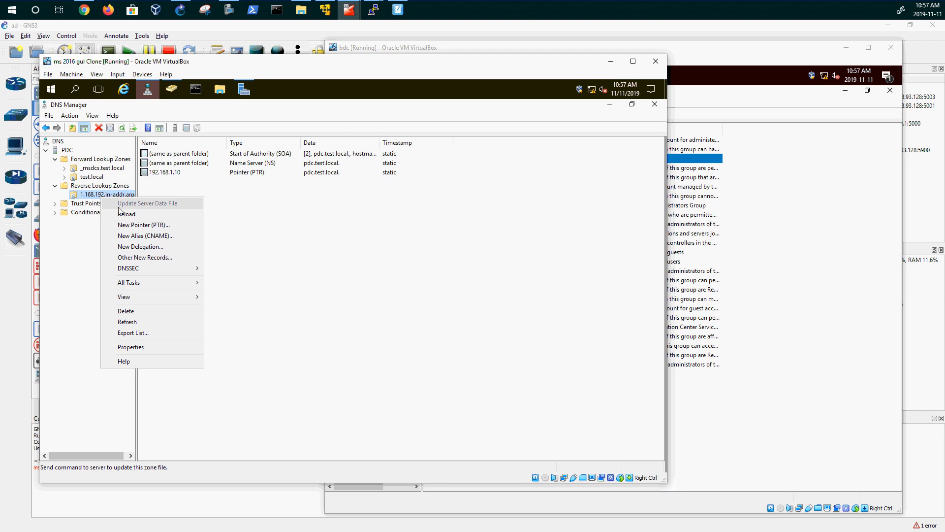
click(125, 212)
click(374, 327)
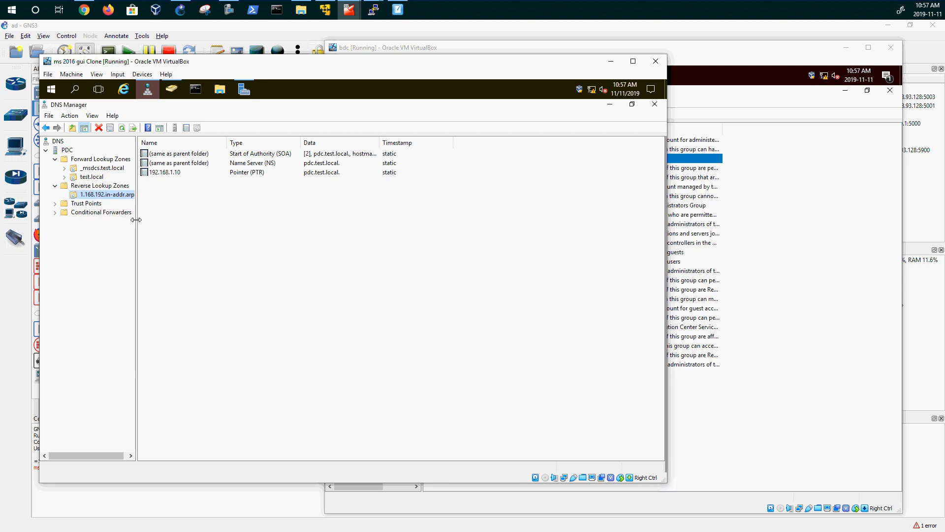
right_click(108, 196)
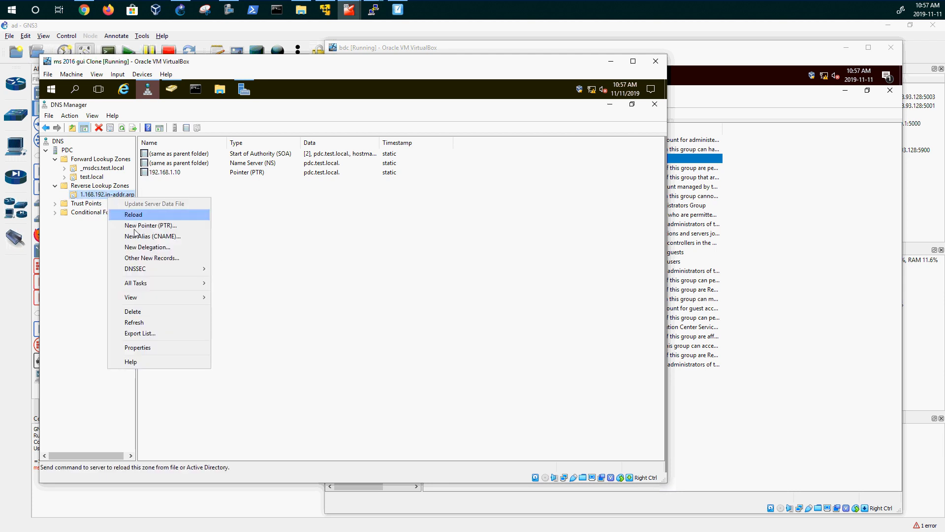
click(134, 322)
click(180, 217)
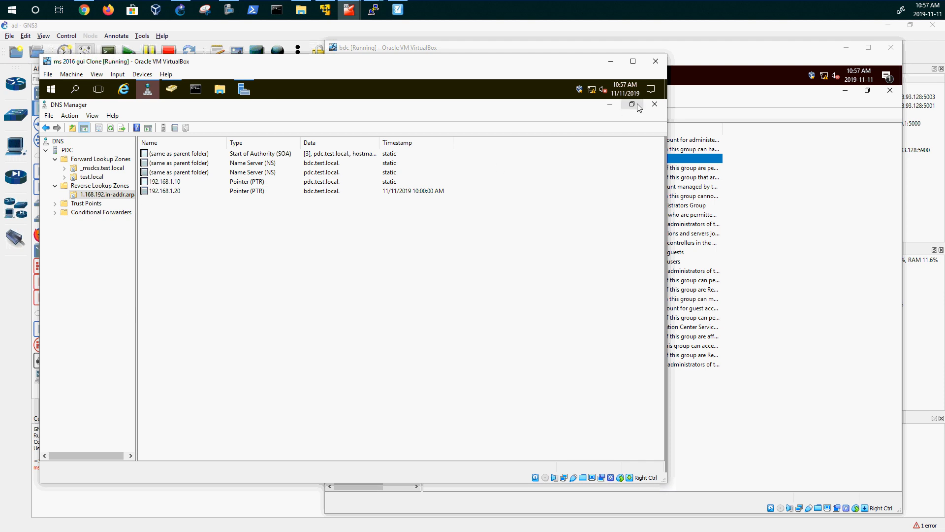
click(610, 105)
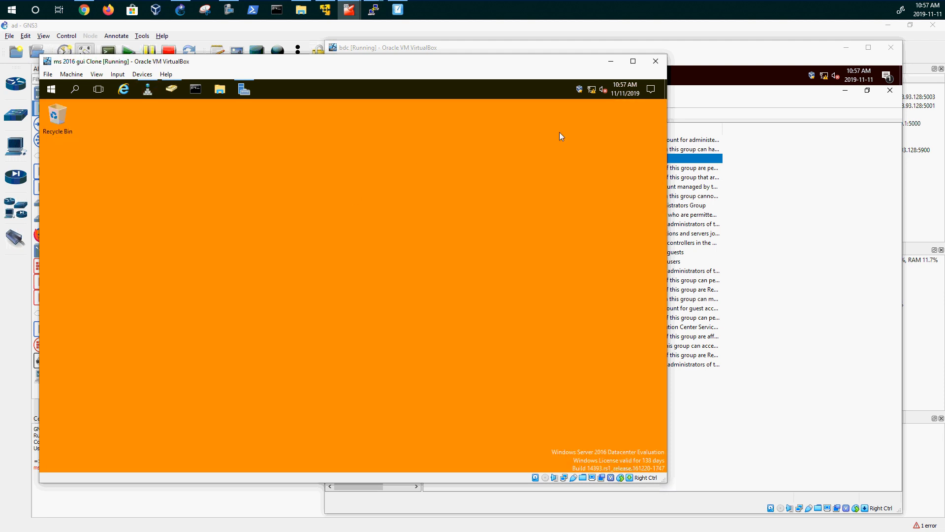
- On bdc, clear all notifications and view the test.local and 1.168.192.in-addr.arpa zones in DNS Manager
click(746, 57)
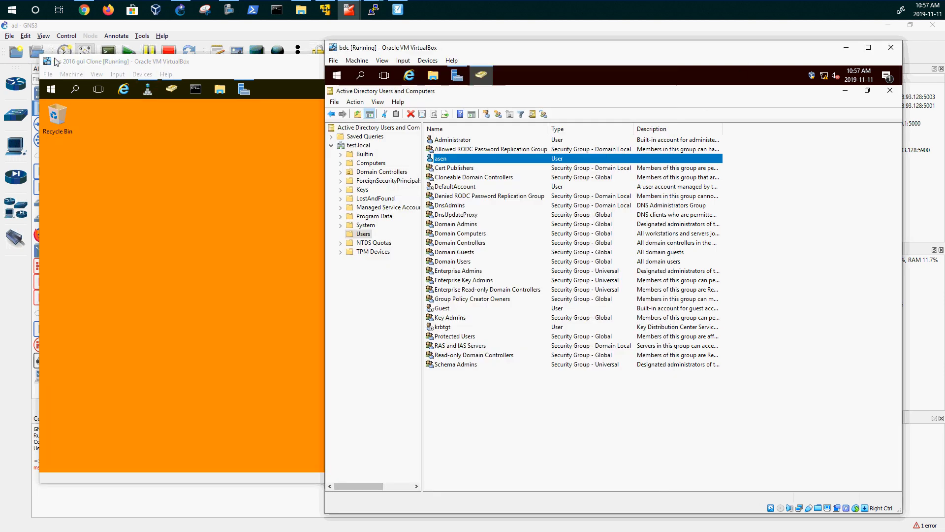
click(845, 91)
click(887, 76)
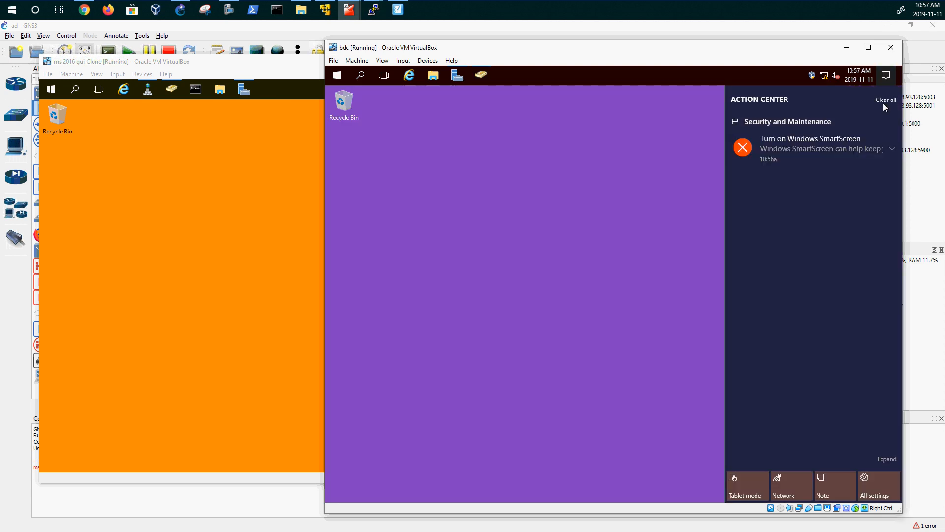
click(886, 100)
click(573, 157)
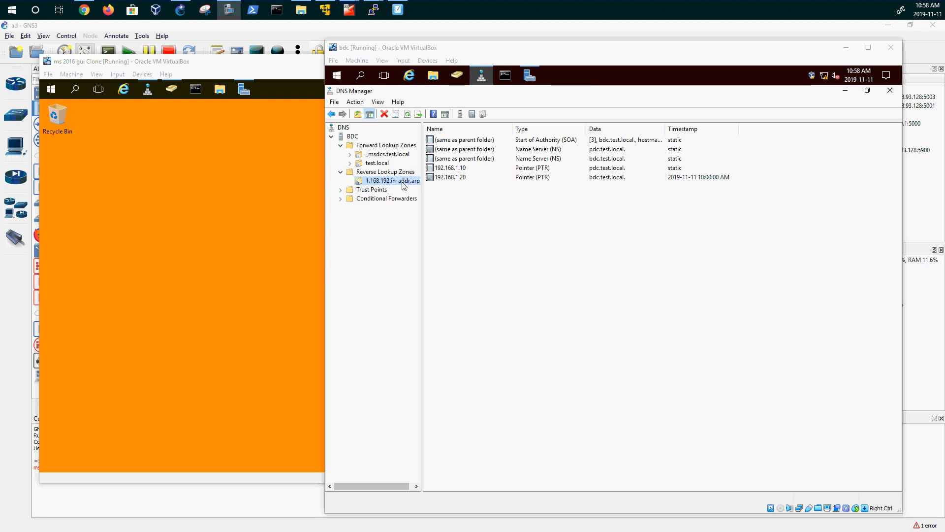
click(380, 165)
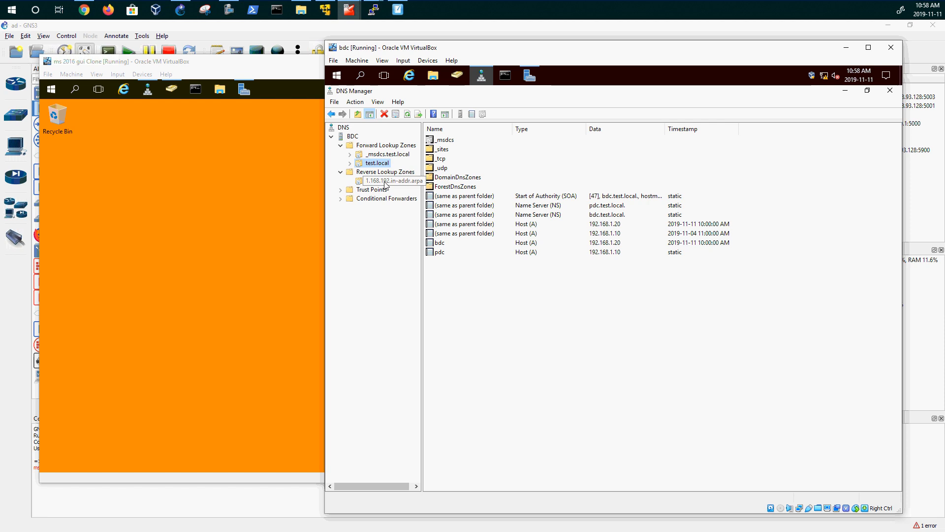
click(387, 181)
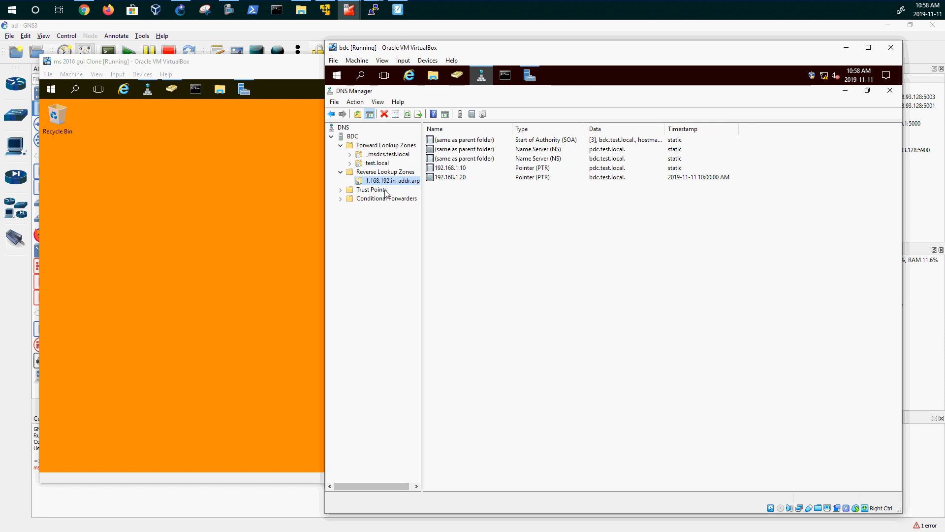